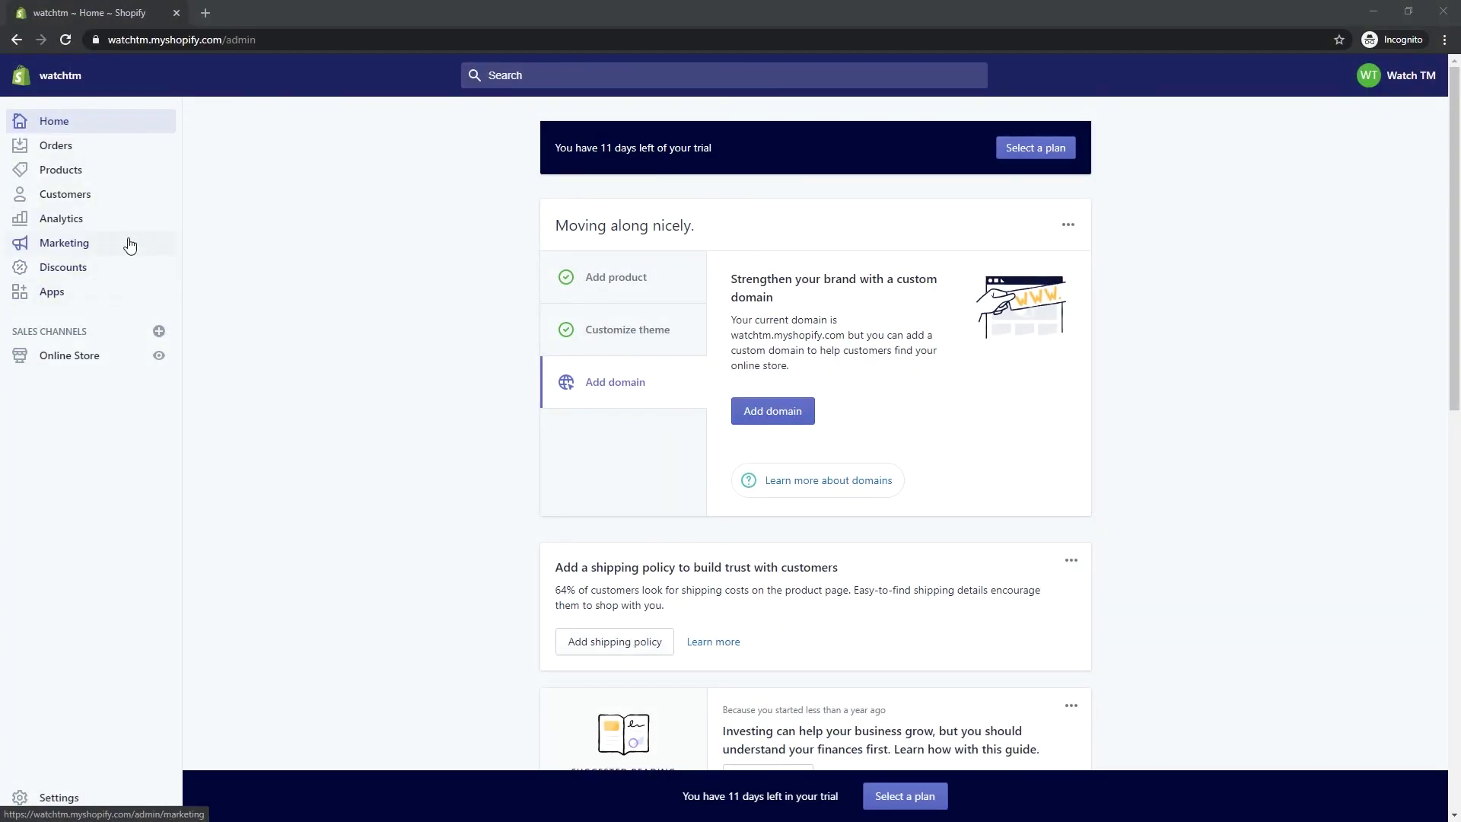
Go to the Shopify Admin Apps page to start installing Oberlo
click(83, 295)
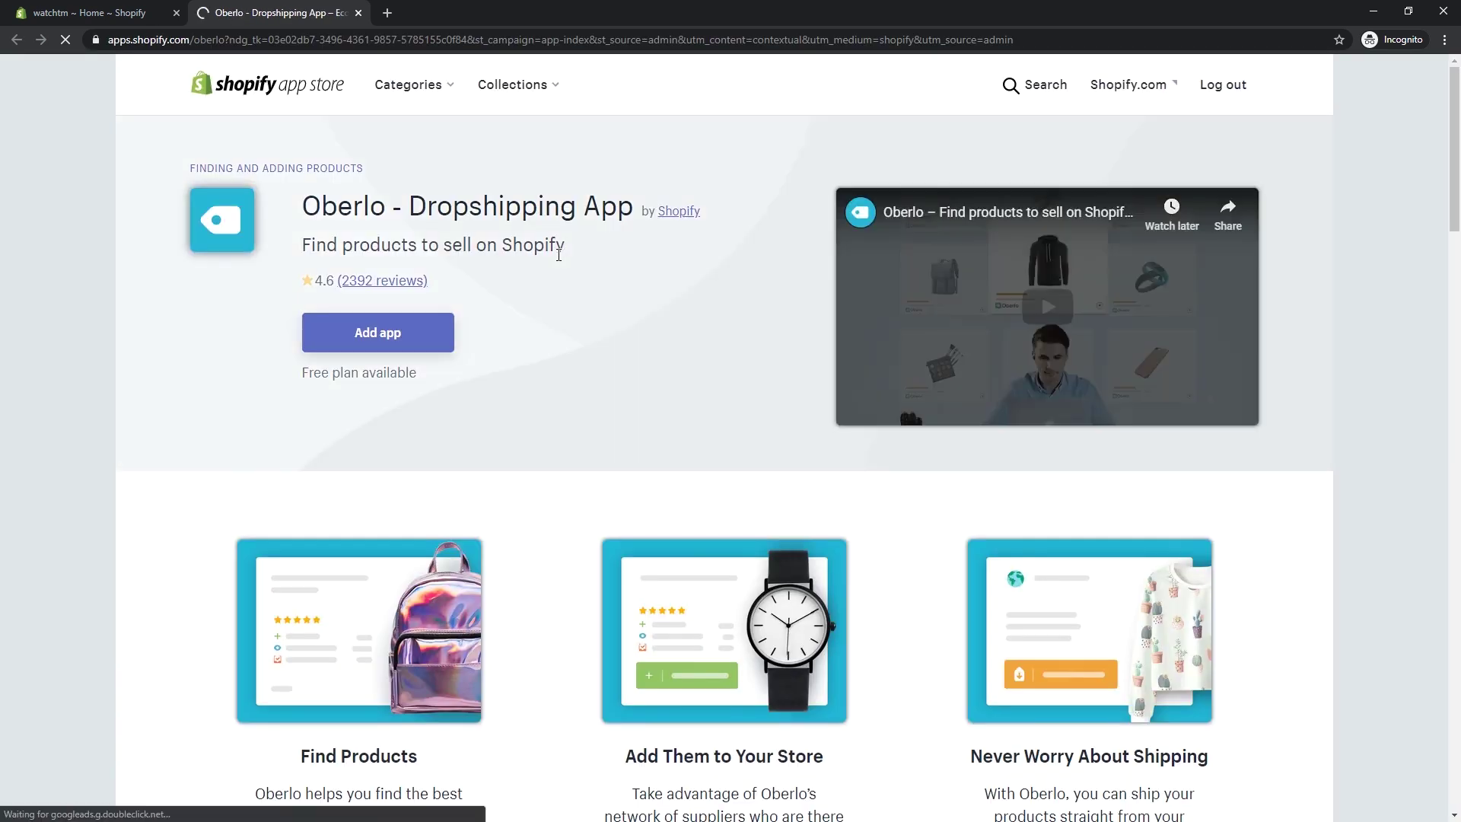
Add the Oberlo app and approve its store permissions to install it
click(430, 333)
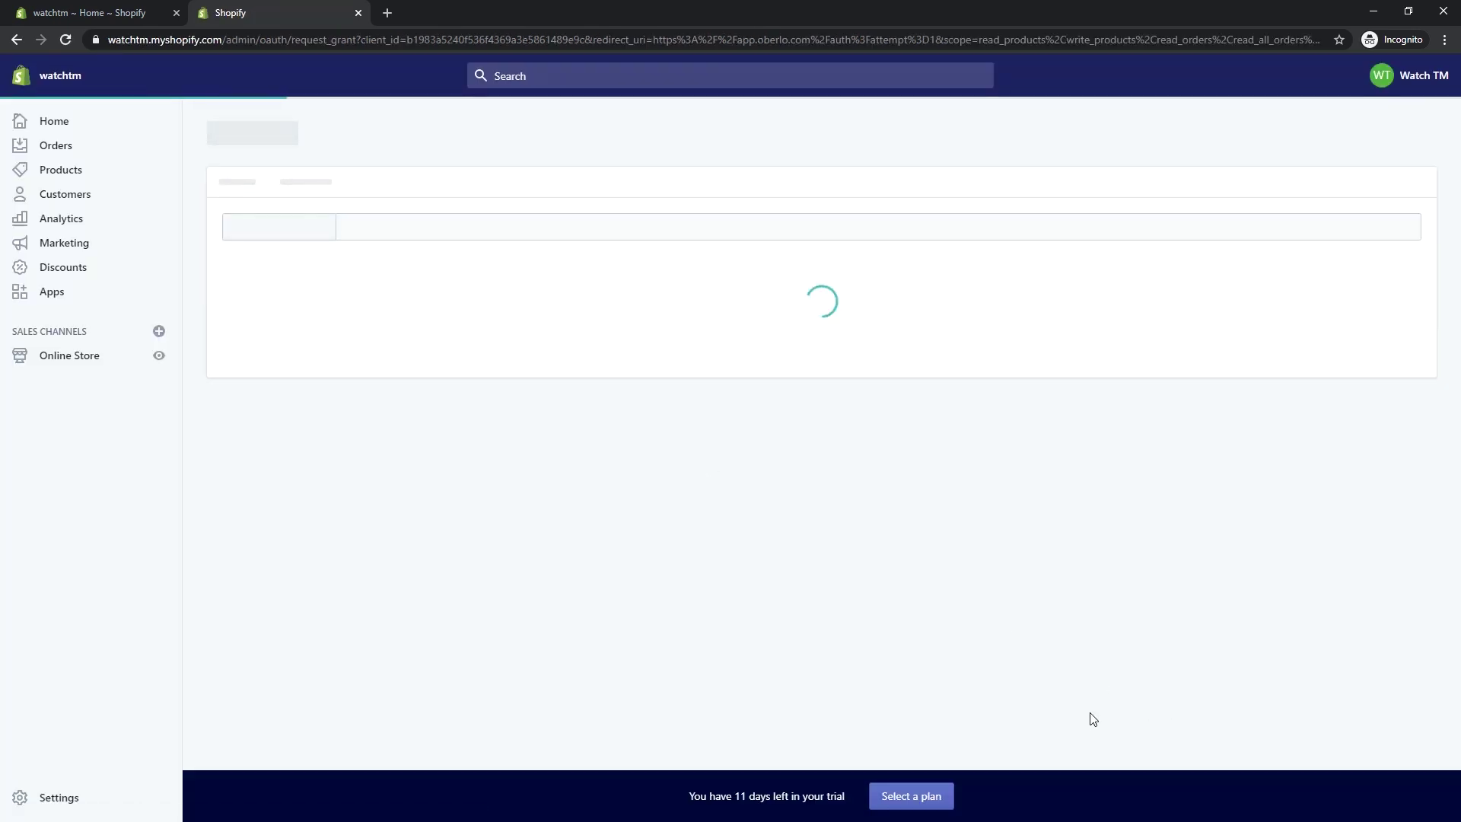
click(1039, 667)
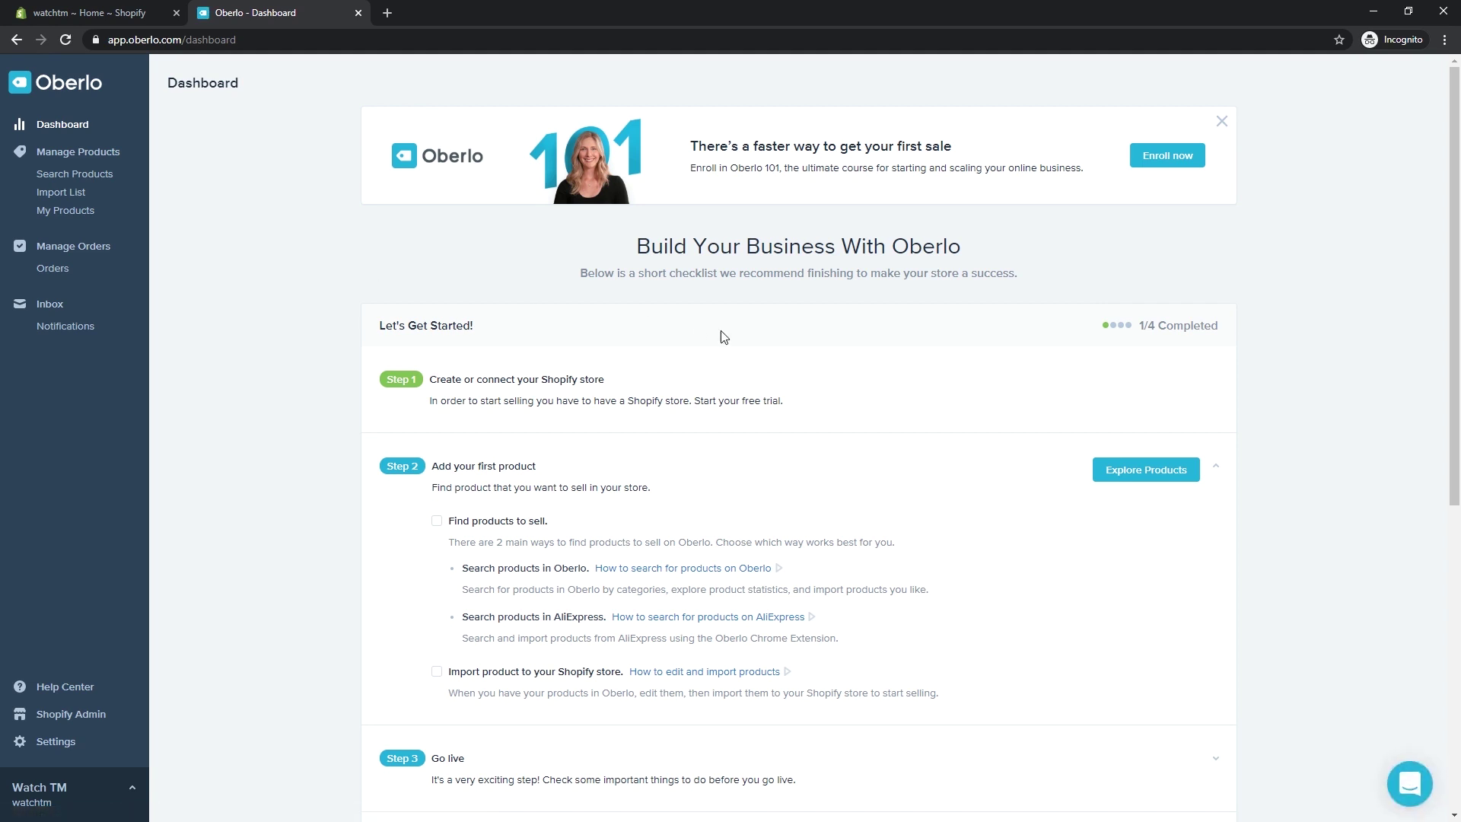
Search Oberlo's product catalogue for '2020 fashion watches for men'
click(1126, 481)
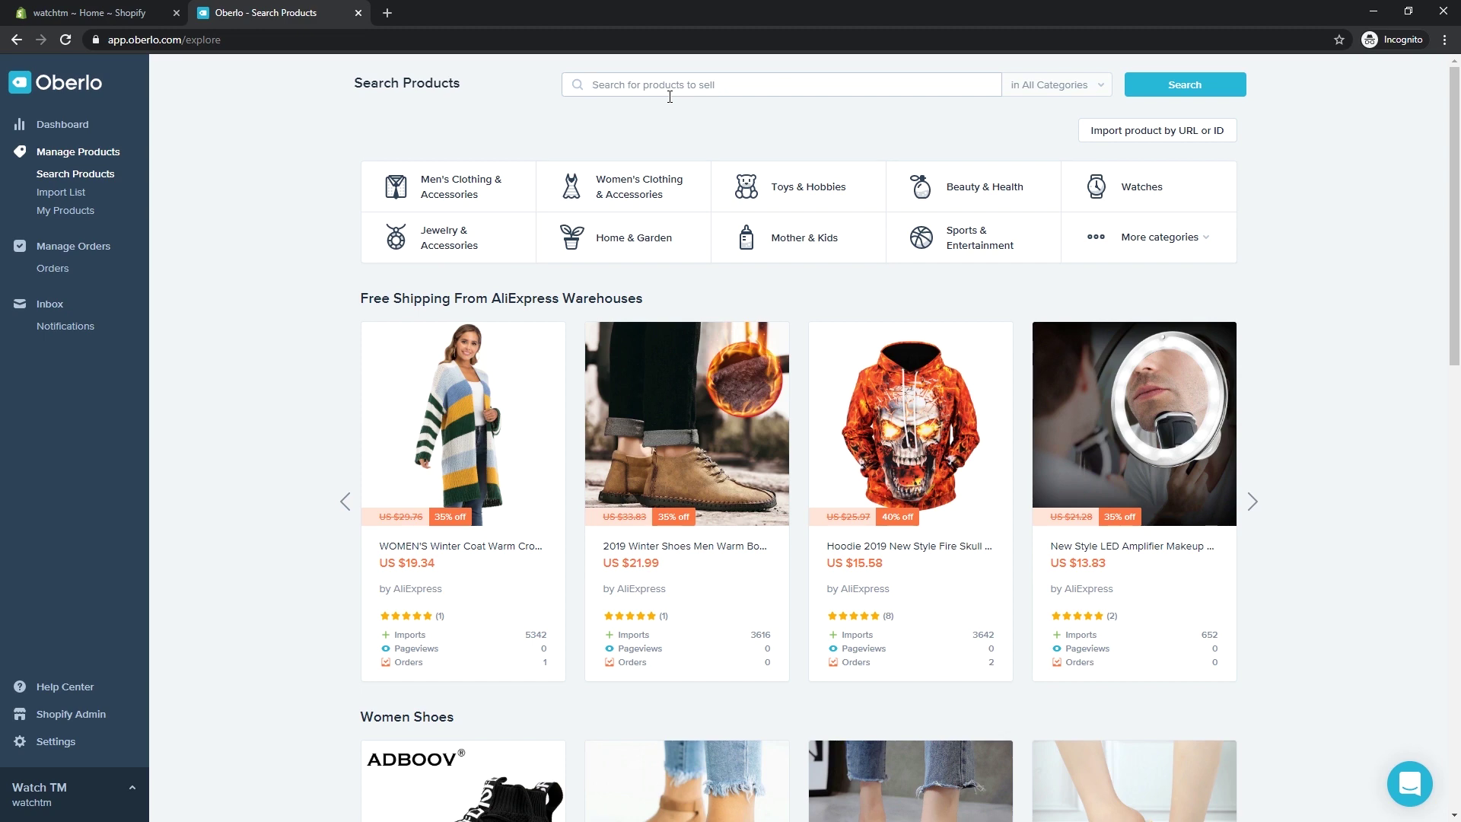
text(2020 fashion watches for)
text(men)
key(Return)
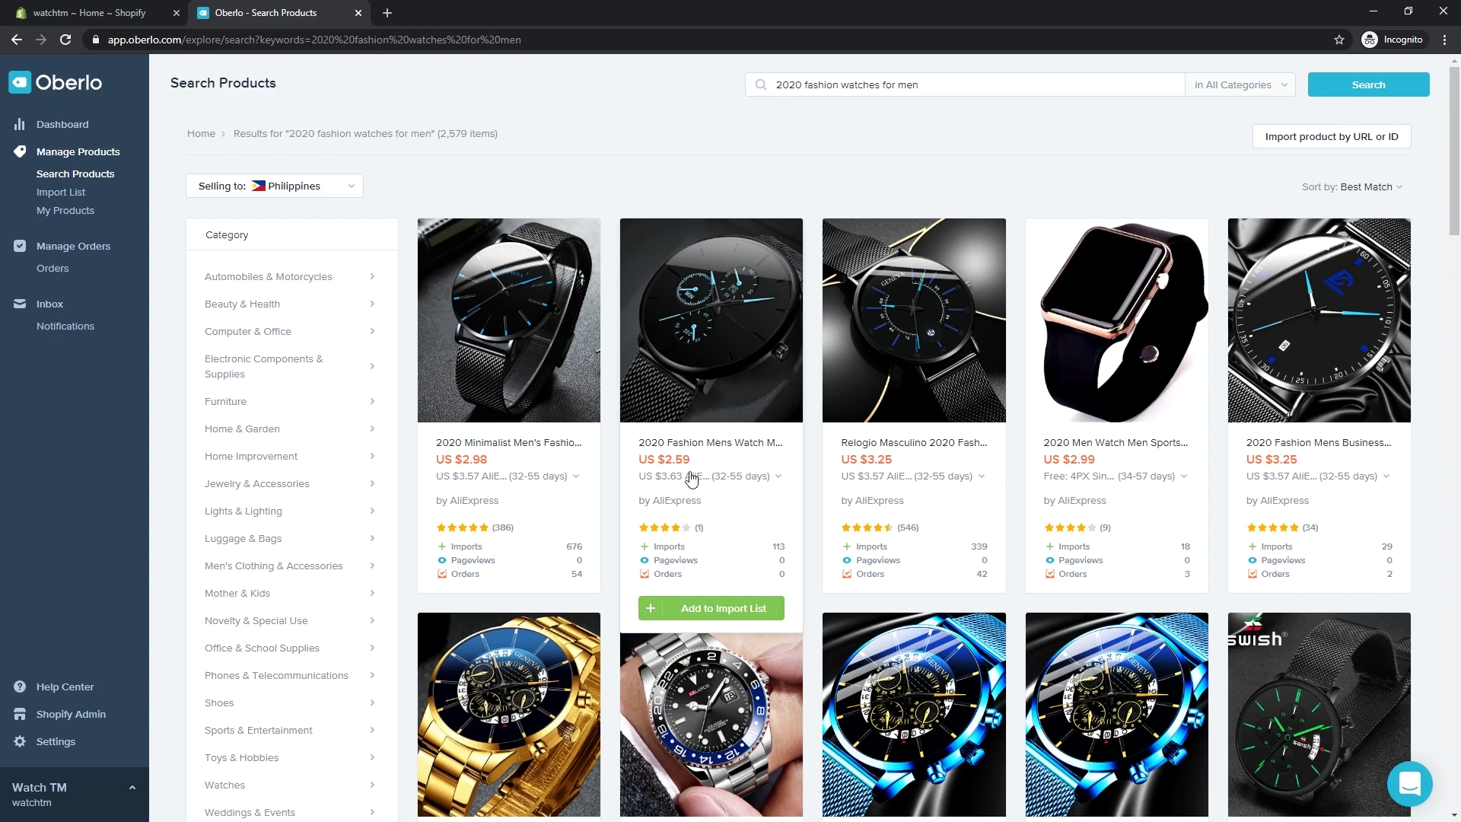
scroll(690, 478, down, 2)
scroll(691, 478, down, 3)
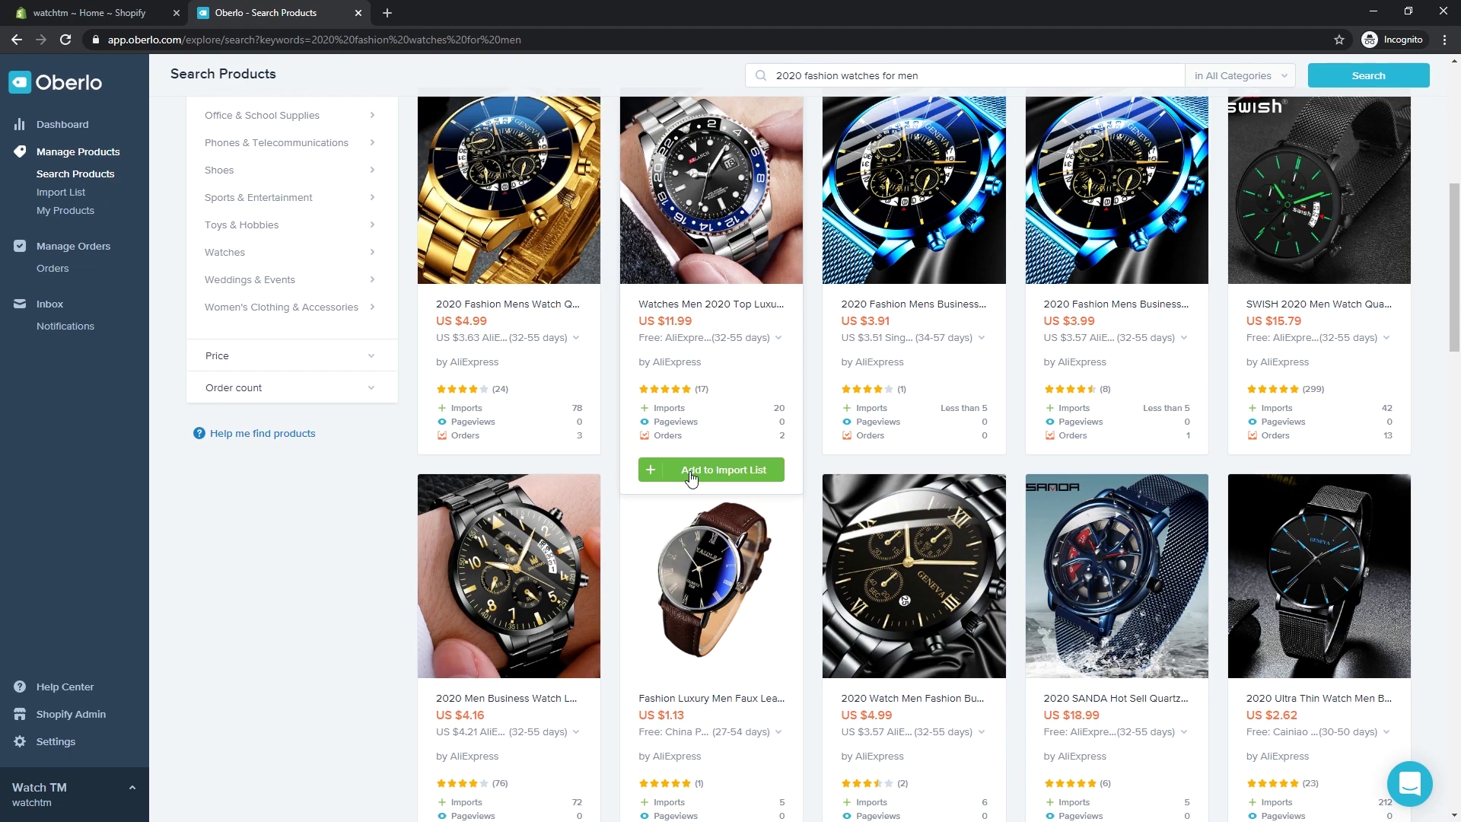
mouse_move(1318, 297)
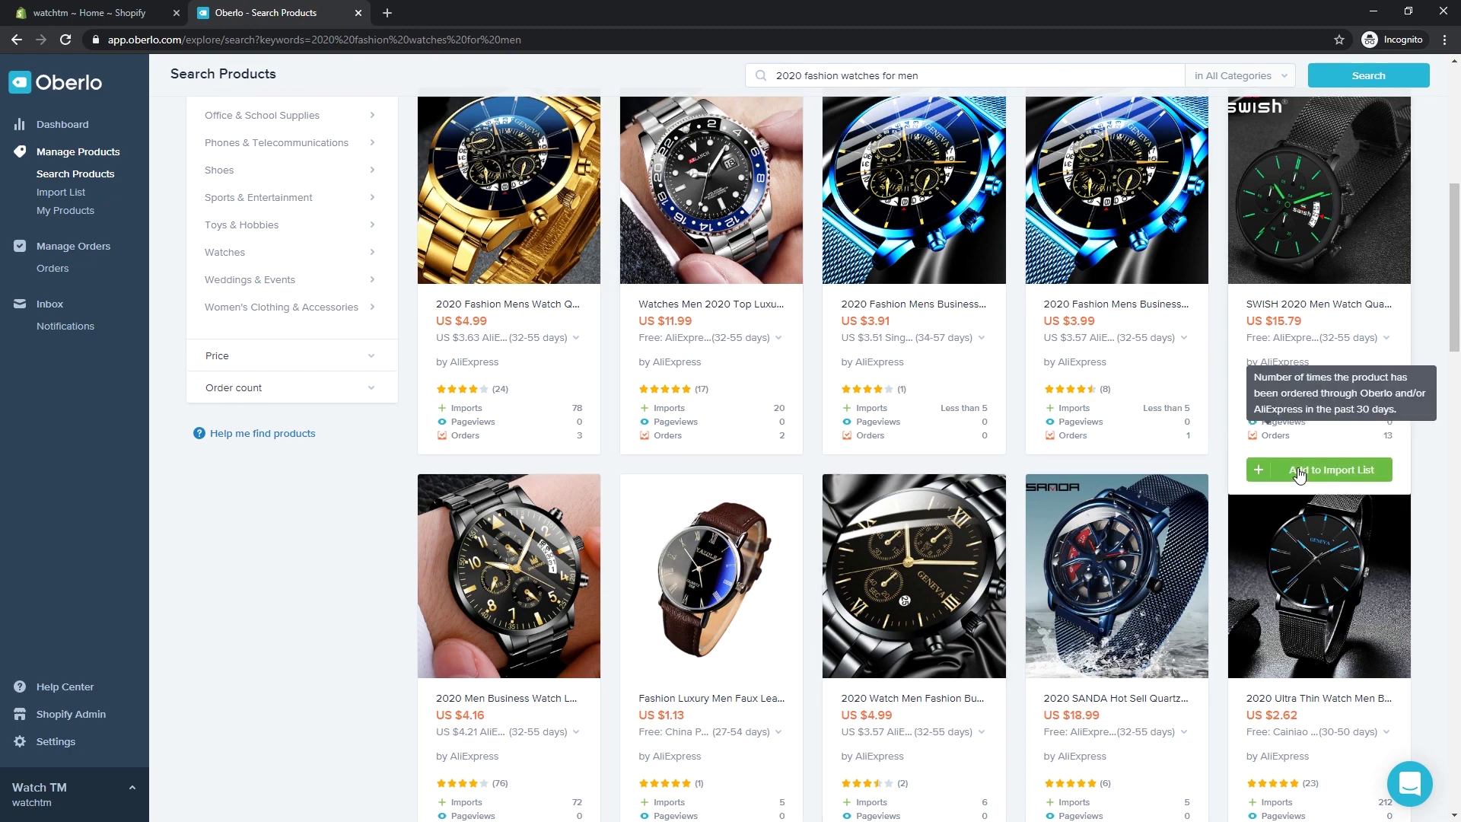
Add the SWISH 2020 quartz watch and the 2020 Ultra Thin blue-dial watch to the import list
click(1298, 468)
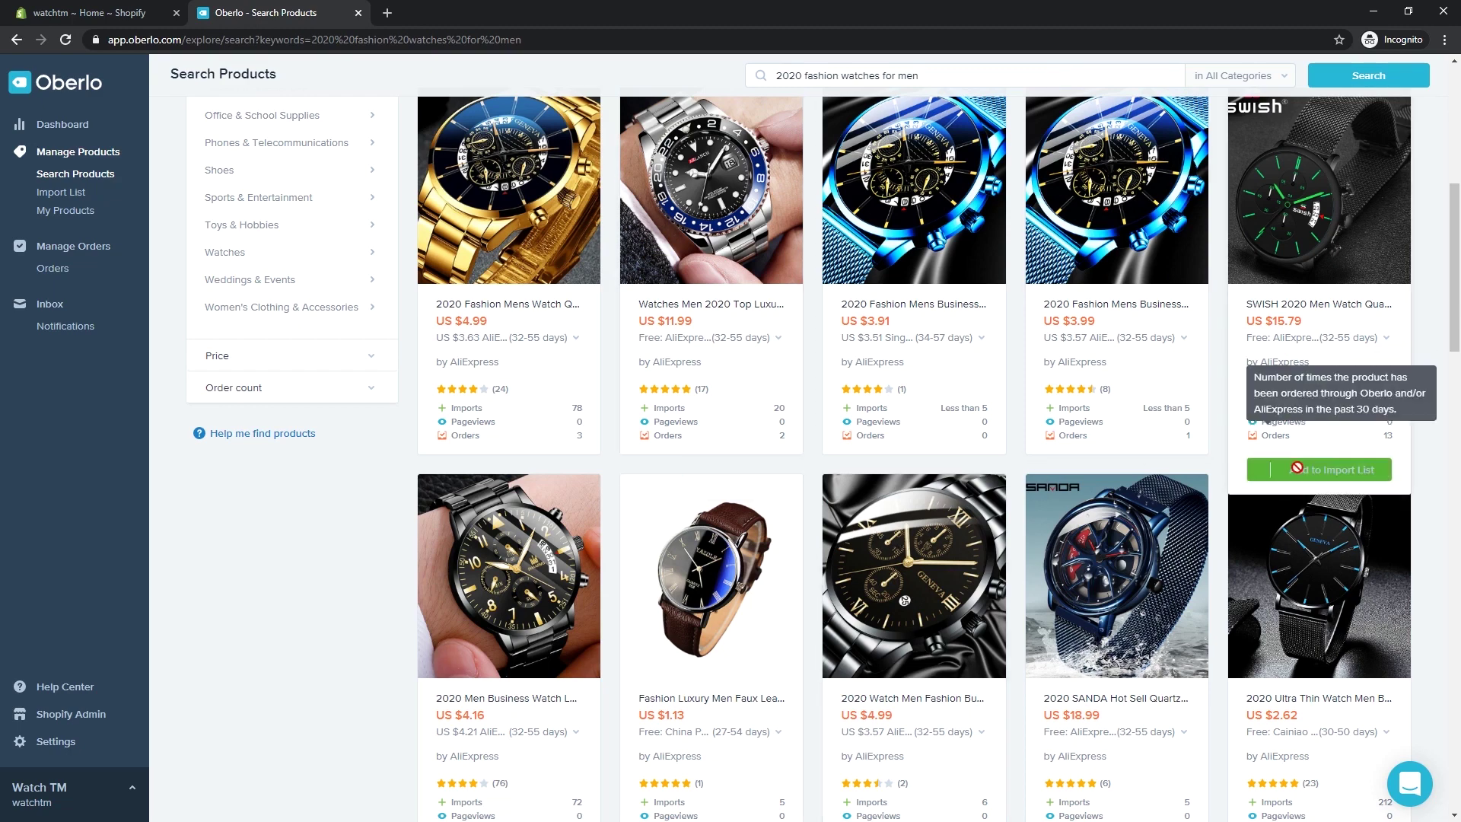
scroll(1293, 480, down, 3)
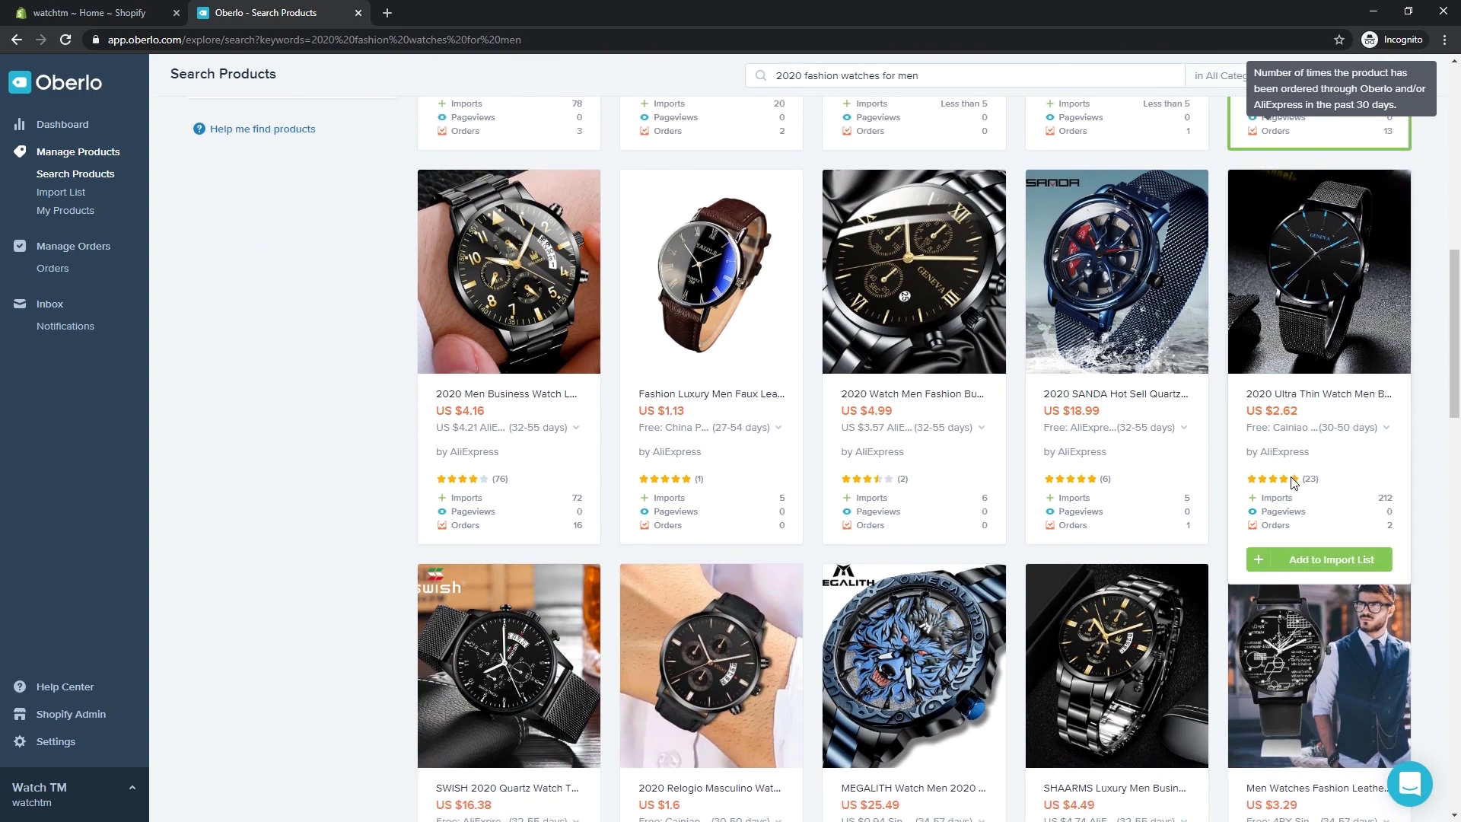
click(1331, 560)
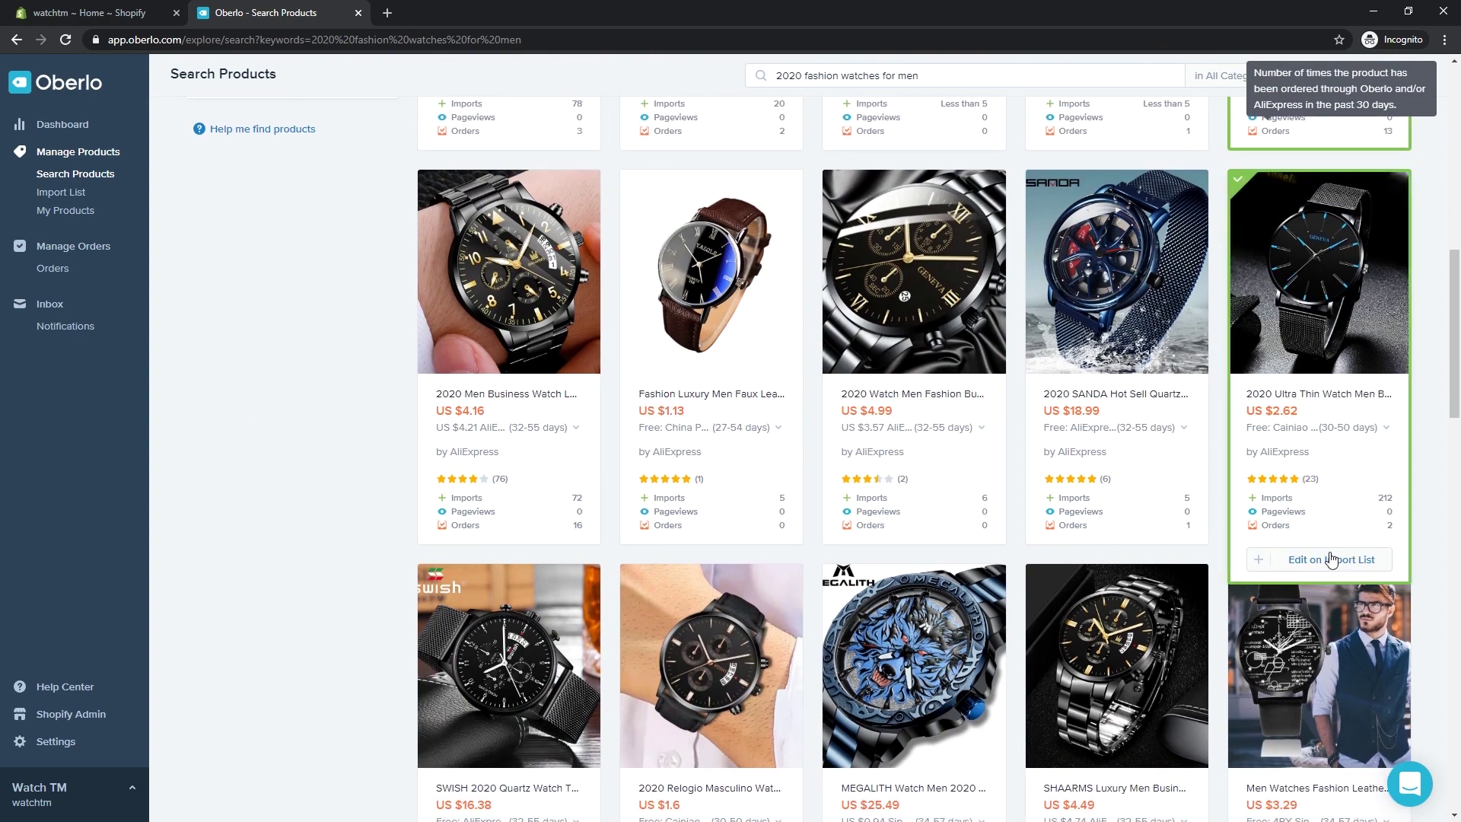
scroll(860, 468, up, 4)
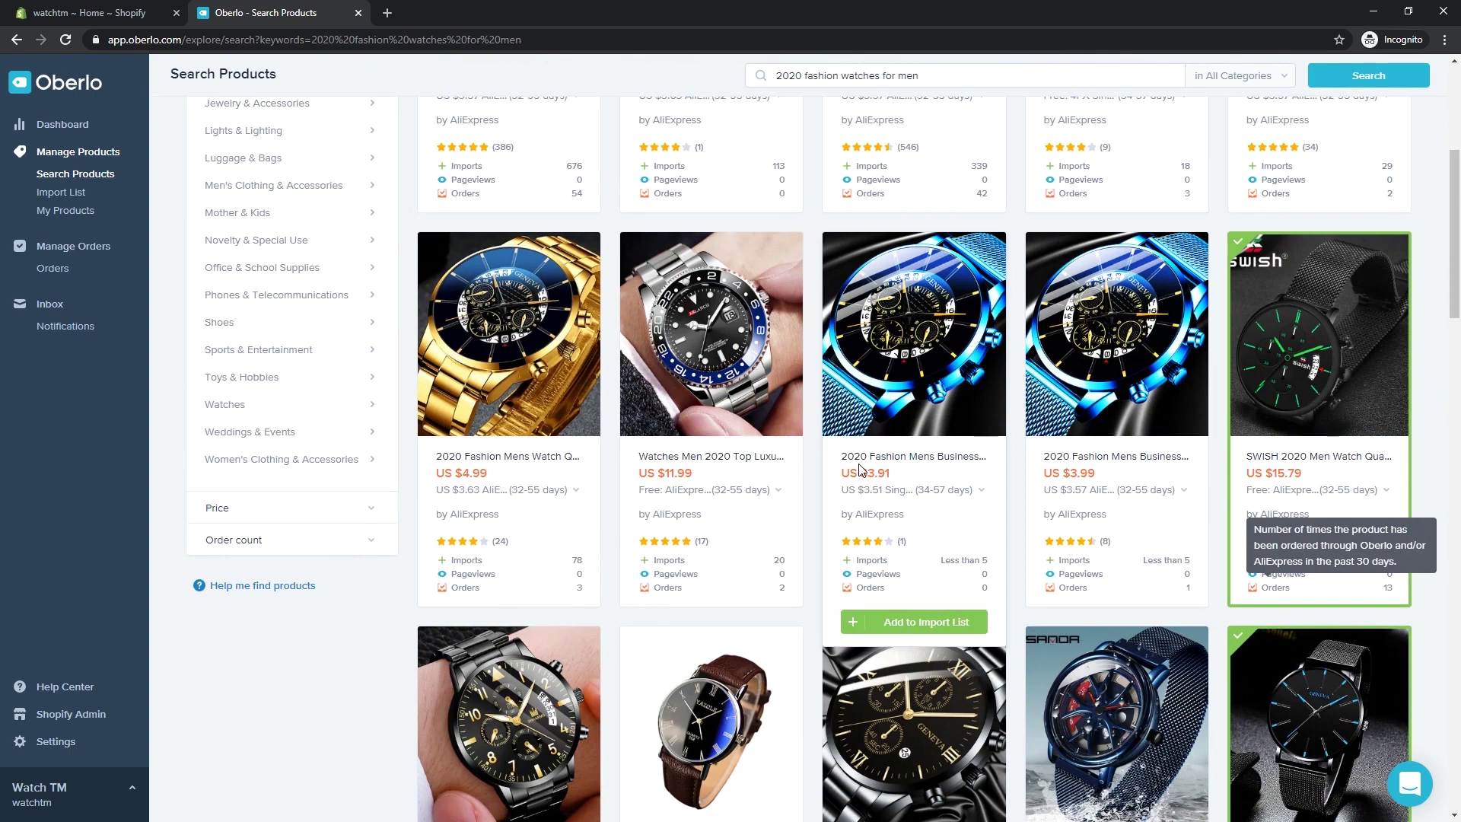
scroll(856, 468, up, 3)
scroll(851, 464, up, 2)
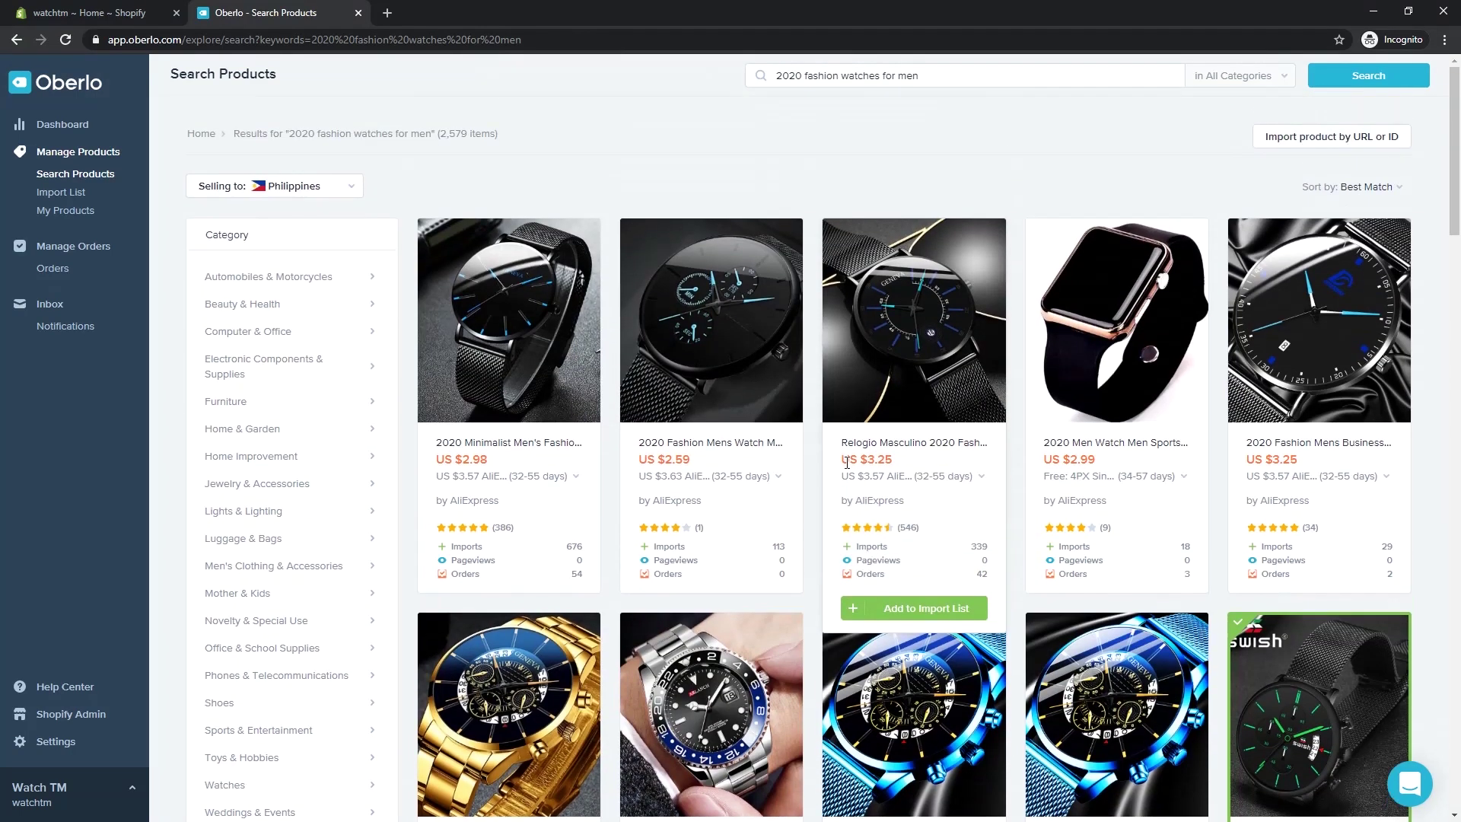
click(72, 194)
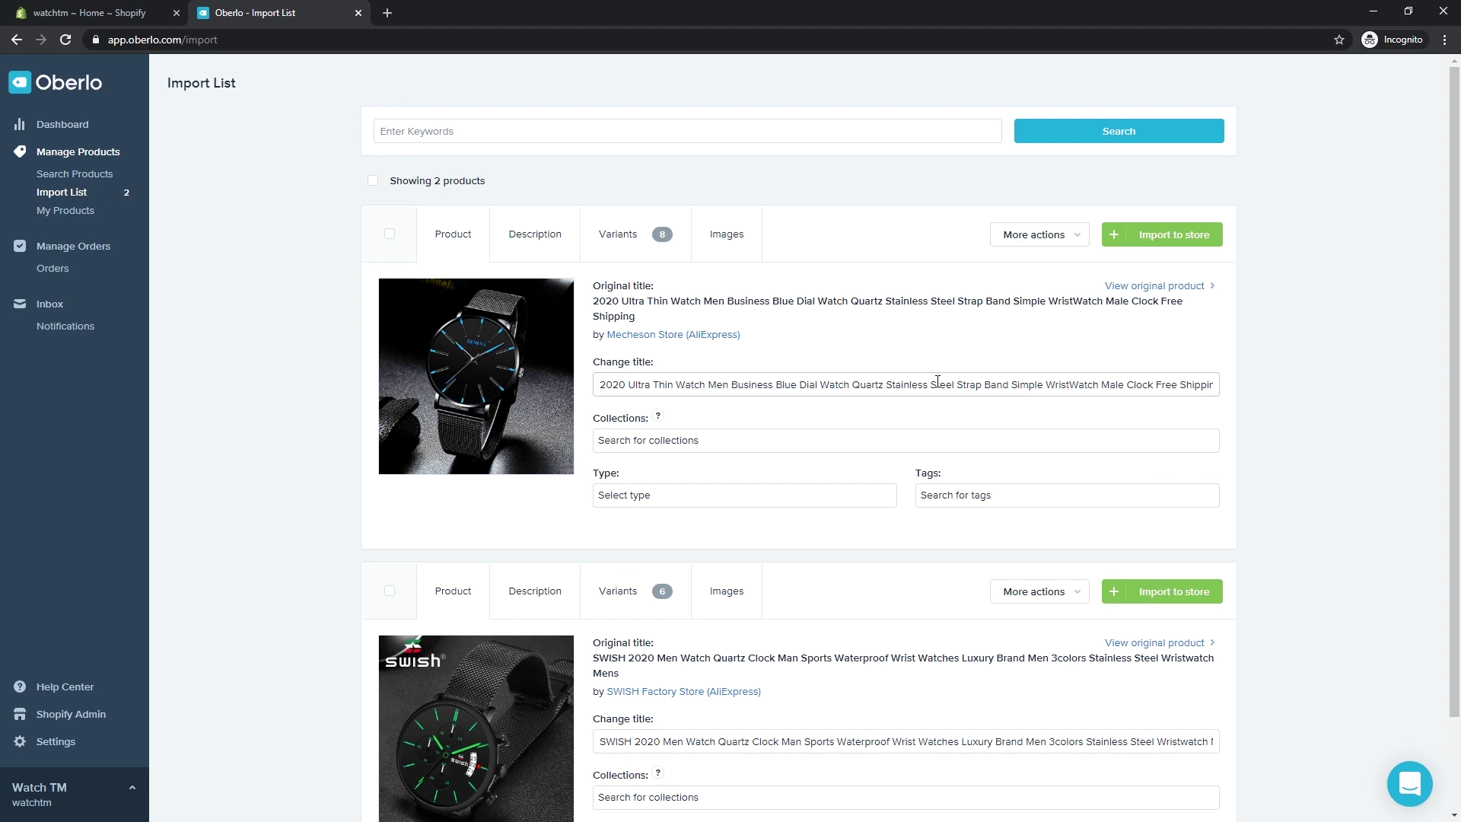
scroll(936, 382, down, 1)
scroll(936, 382, down, 1)
scroll(936, 381, up, 2)
Replace the ultra-thin watch's long original title with 'Watch TM Iconic Mesh'
triple_click(858, 384)
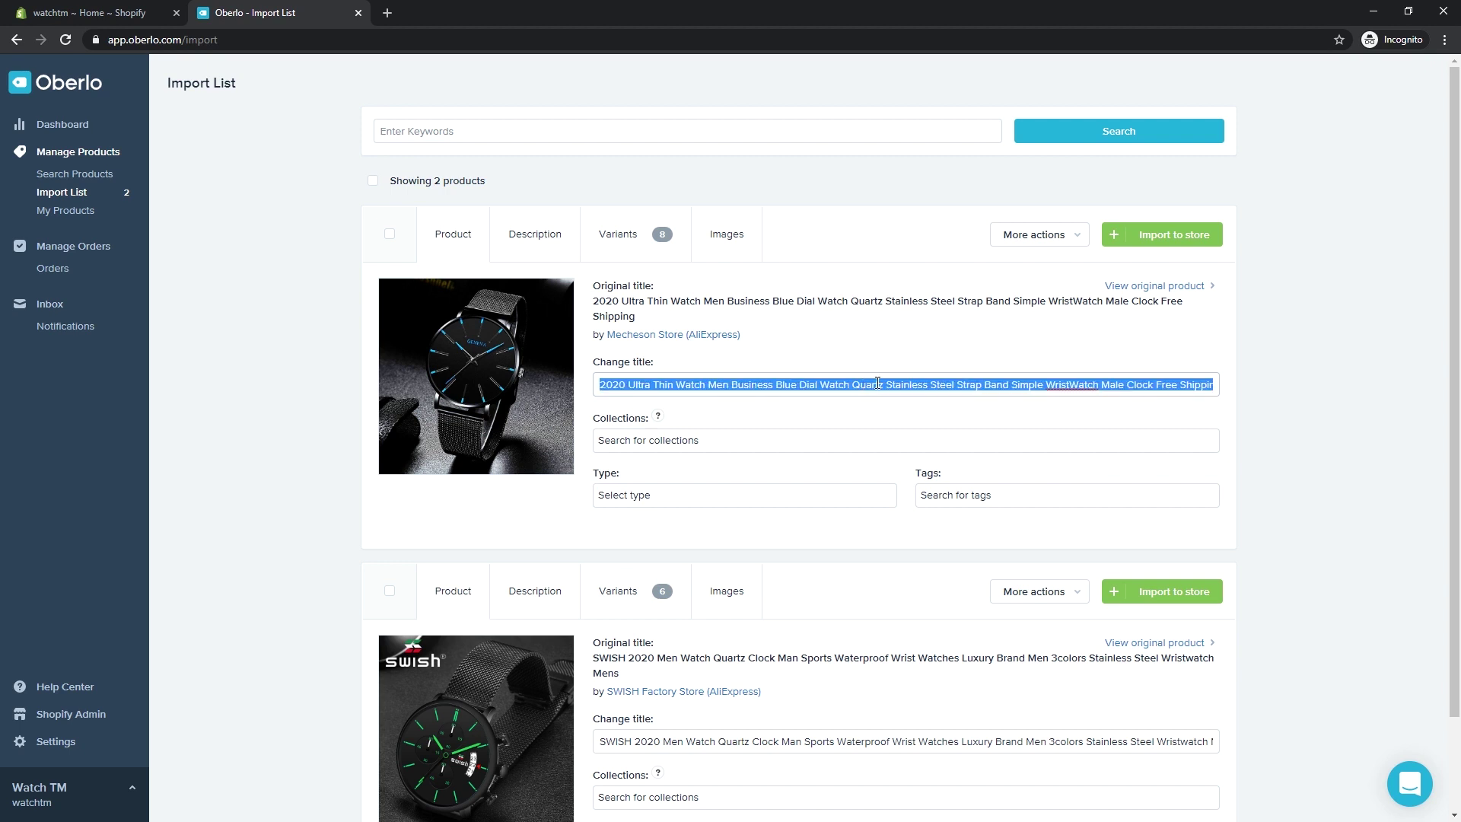
key(BackSpace)
text(Watch TM)
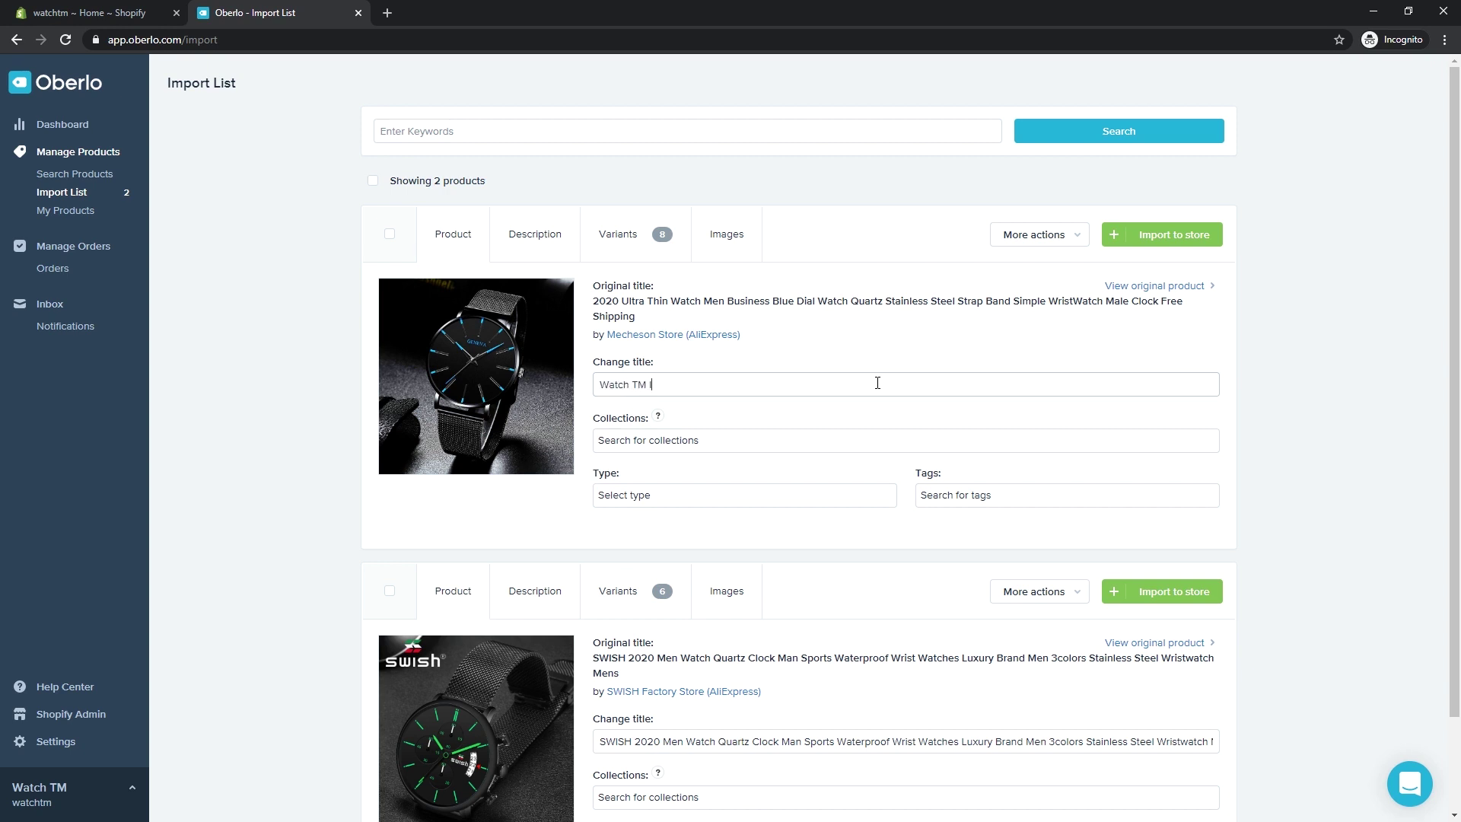
text(conic Mesh)
click(877, 382)
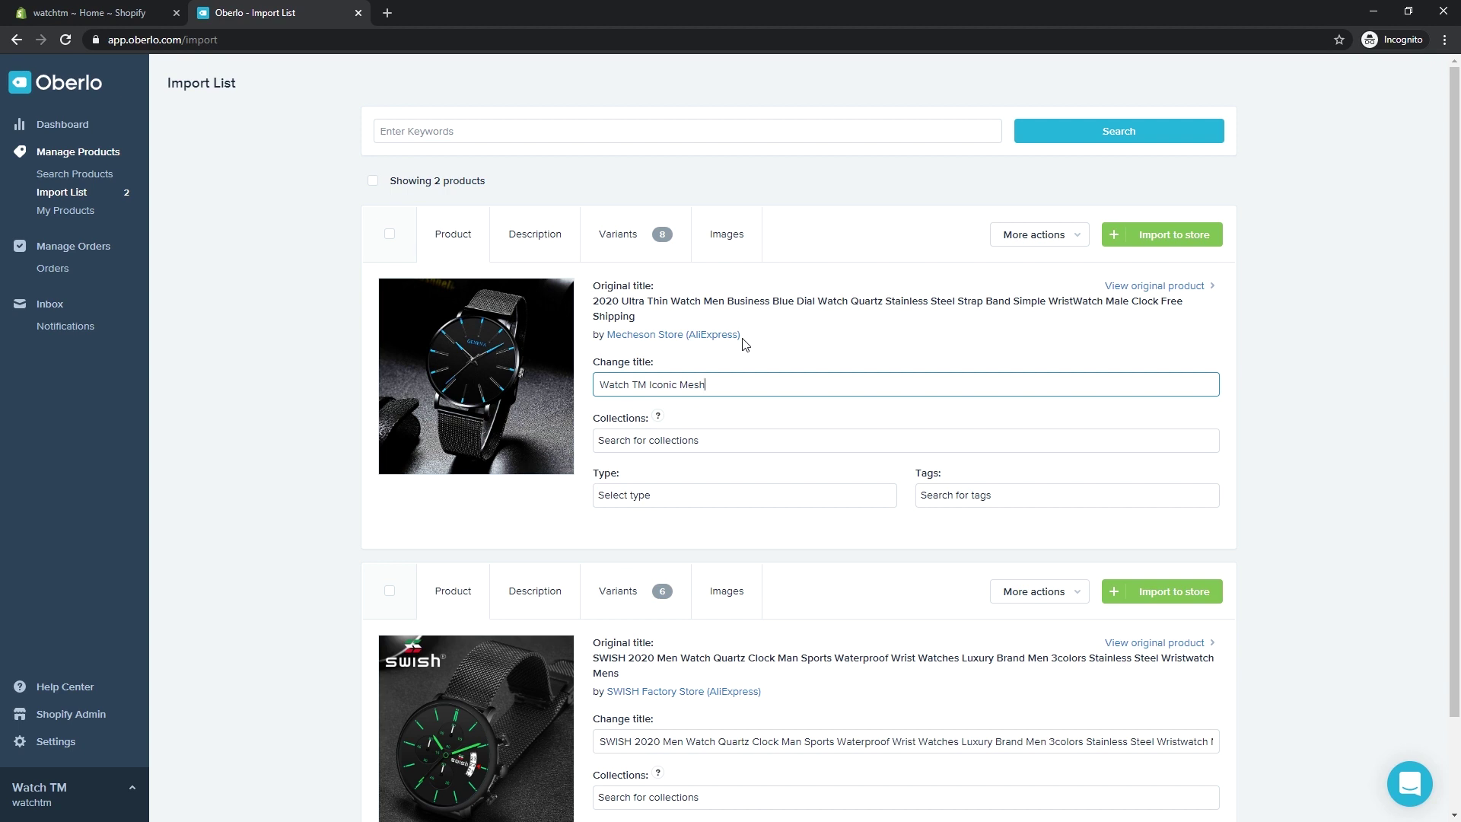
click(537, 238)
Delete the 'Brand Name: PHYTO' and 'item type: relogio masculino' lines from the description
drag(503, 342, 319, 345)
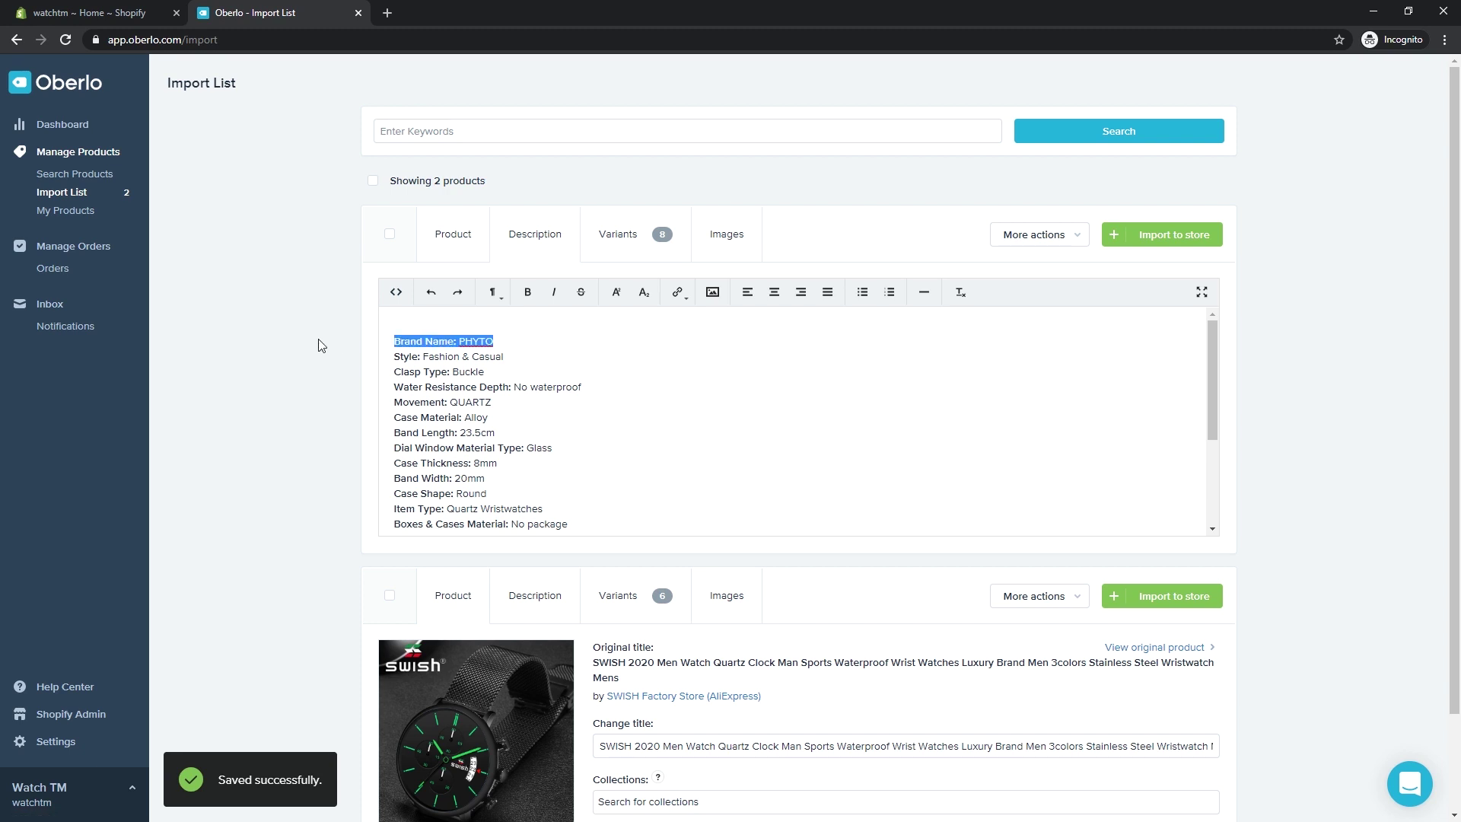
key(BackSpace)
key(BackSpace)
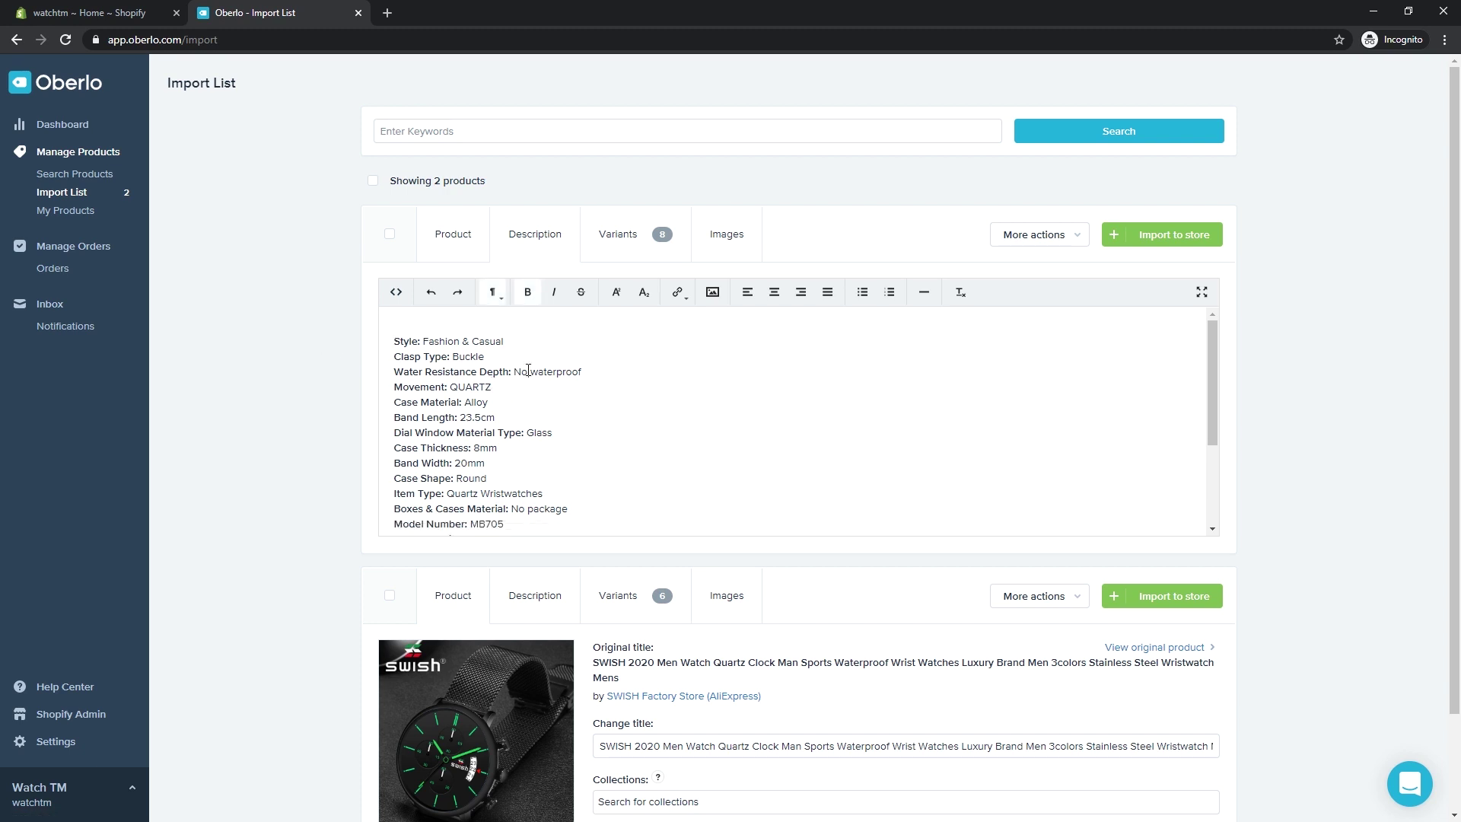
text(t)
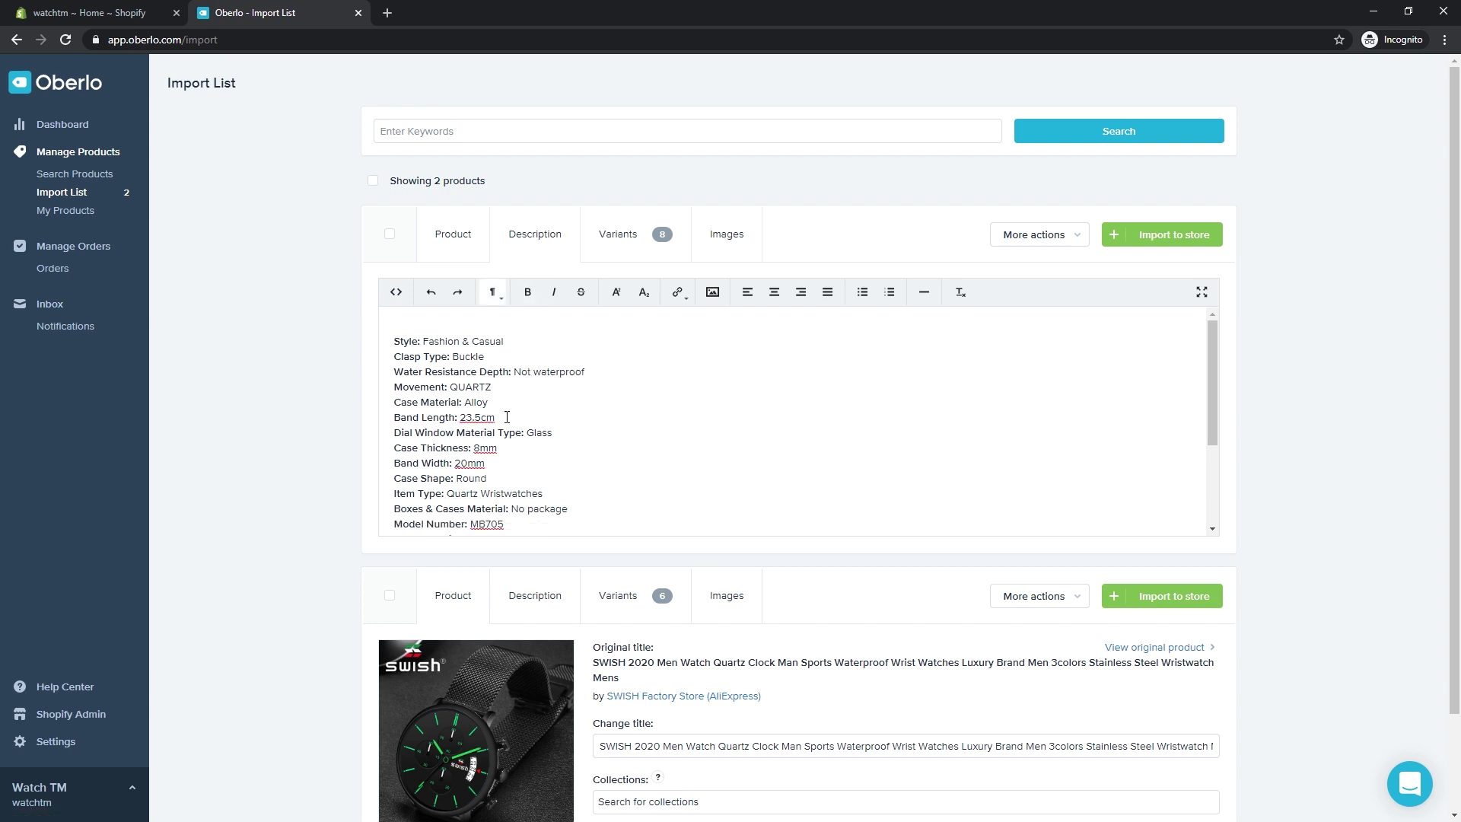
scroll(507, 416, down, 2)
drag(549, 507, 351, 507)
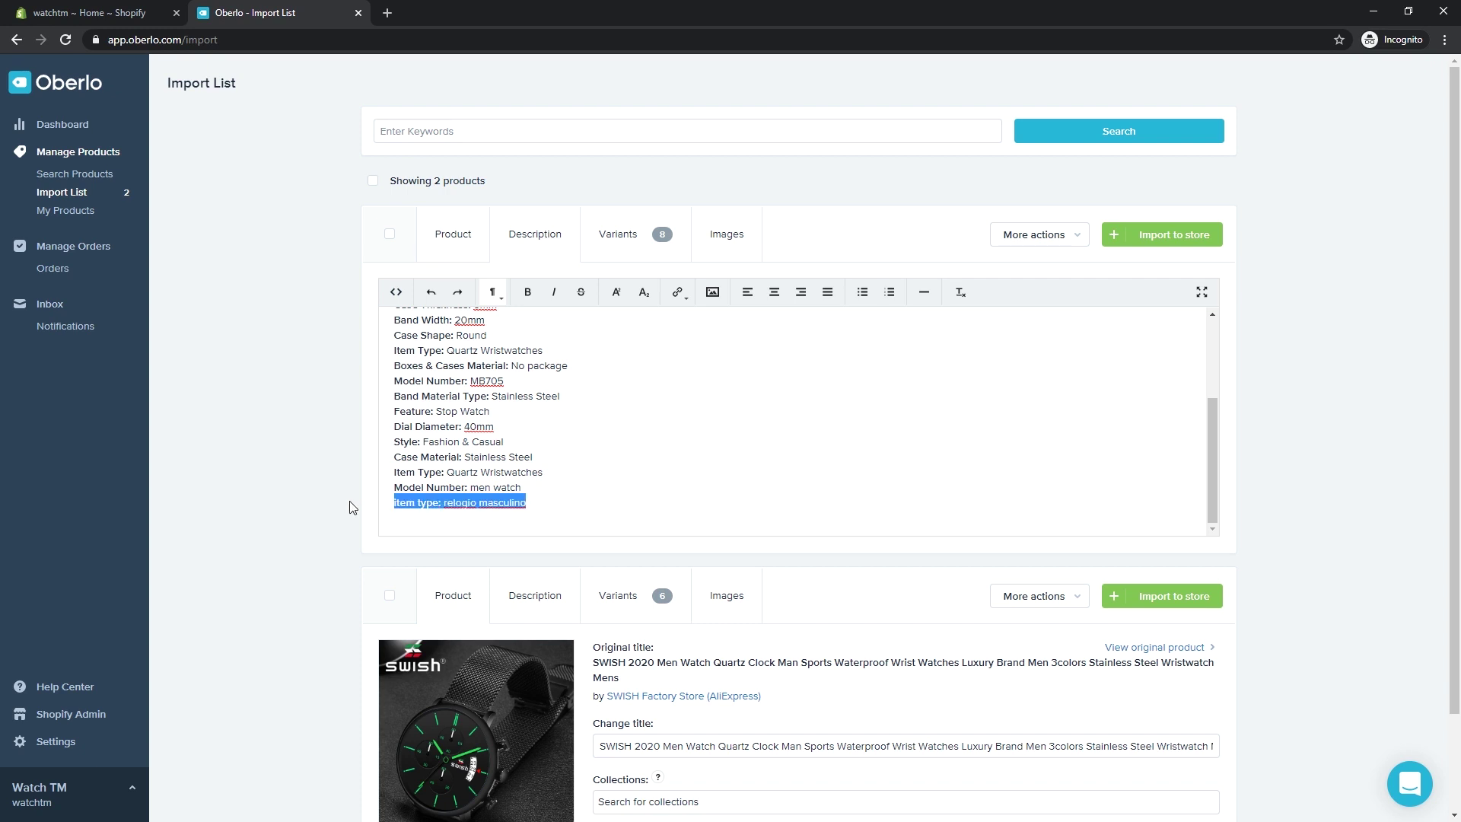
key(BackSpace)
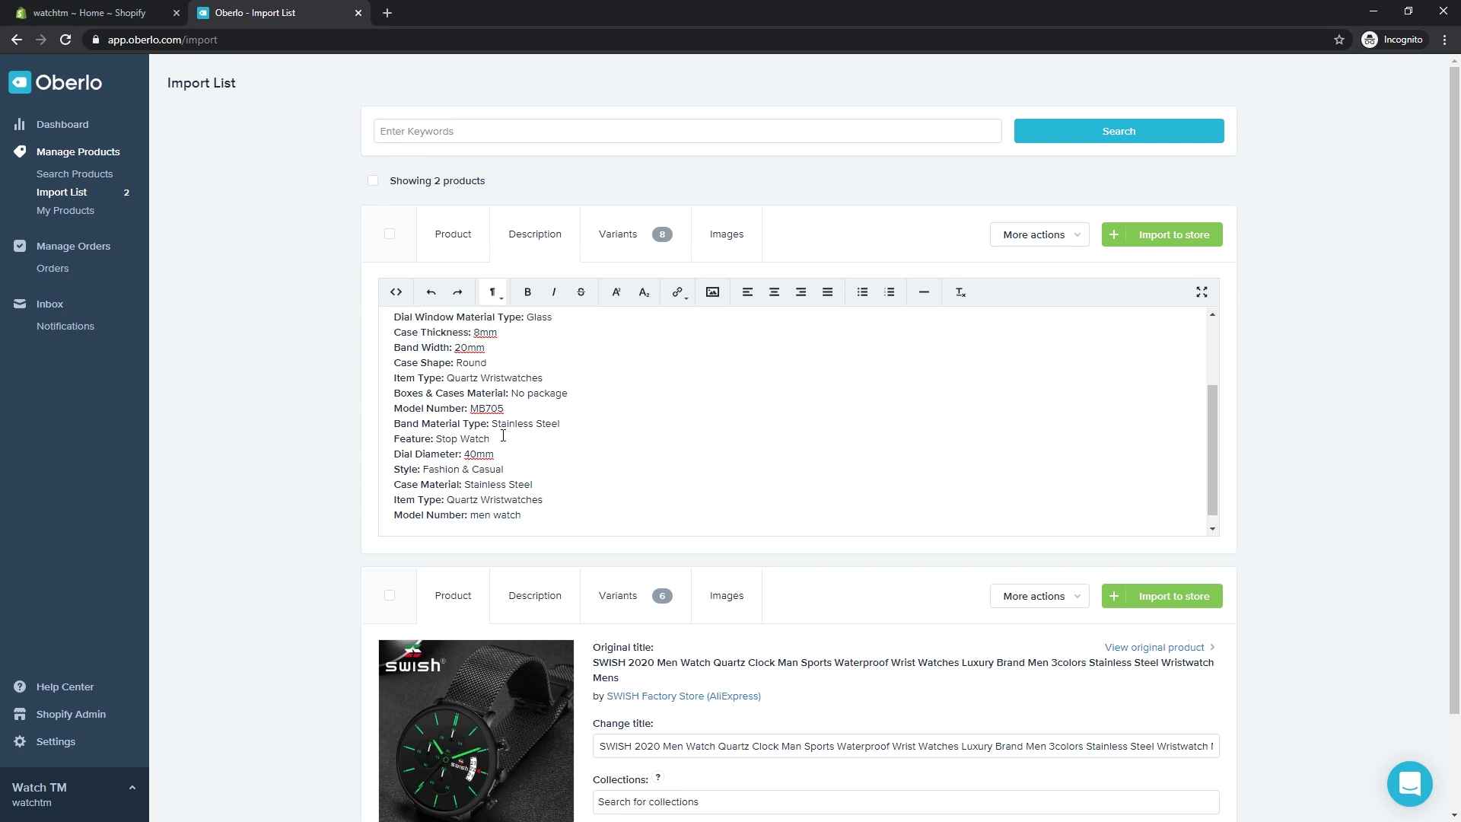
scroll(503, 435, up, 1)
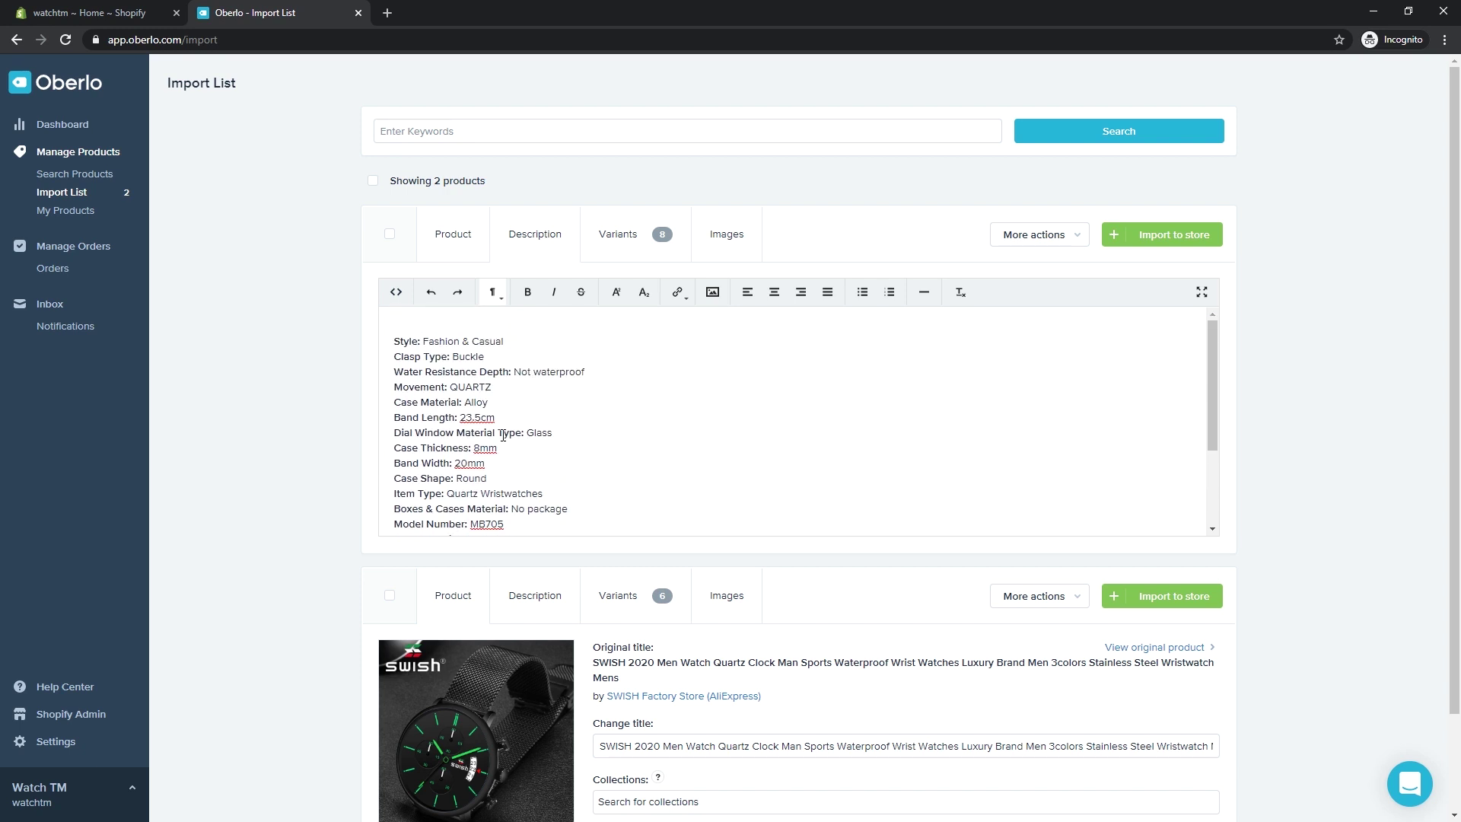
scroll(503, 434, down, 1)
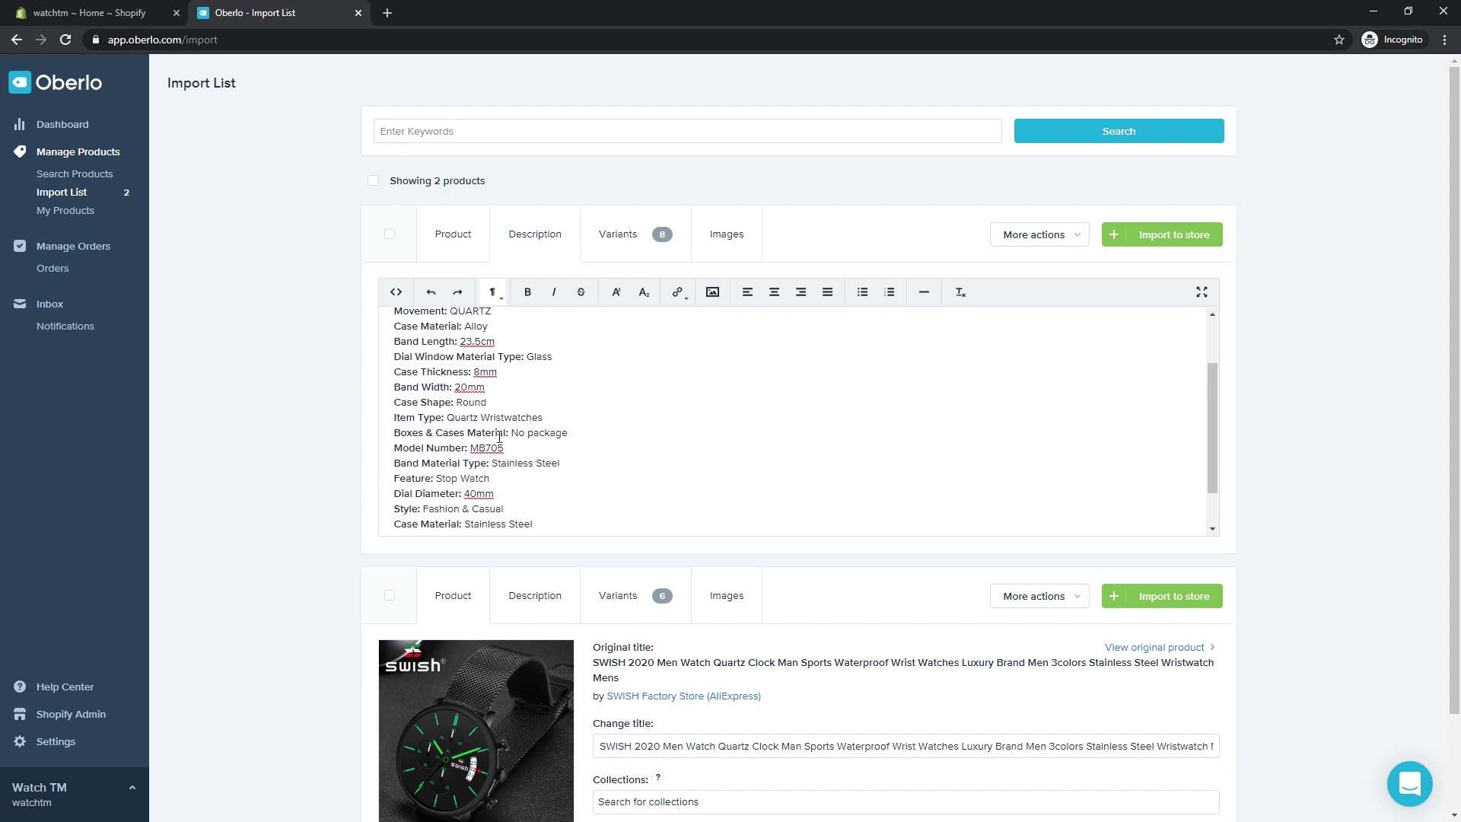
scroll(498, 434, down, 1)
scroll(499, 436, up, 2)
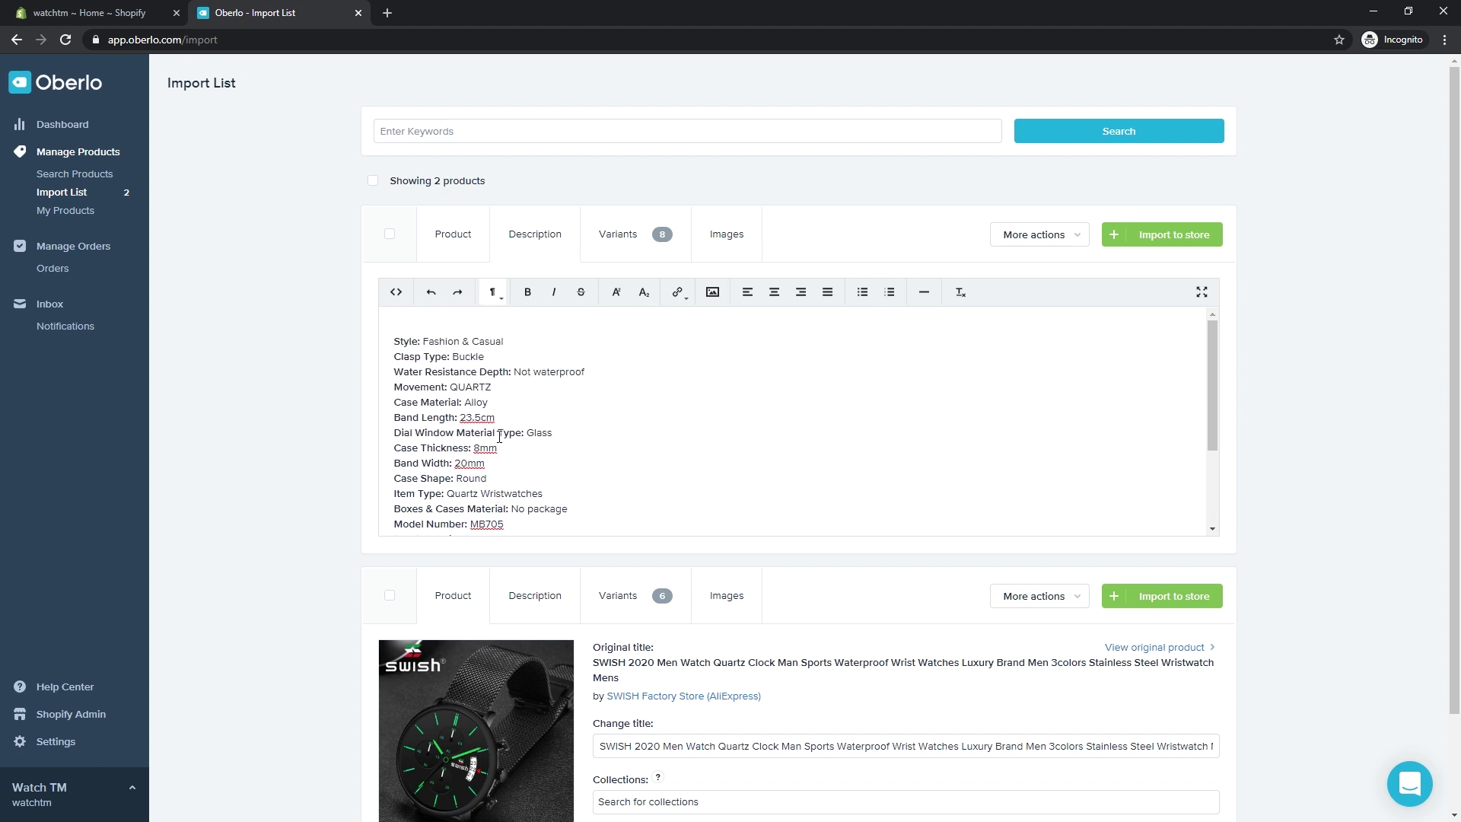
Price the first, BlackWhite, OrangeRose, BlueRose and BlackOrange variants at 300.00
click(622, 234)
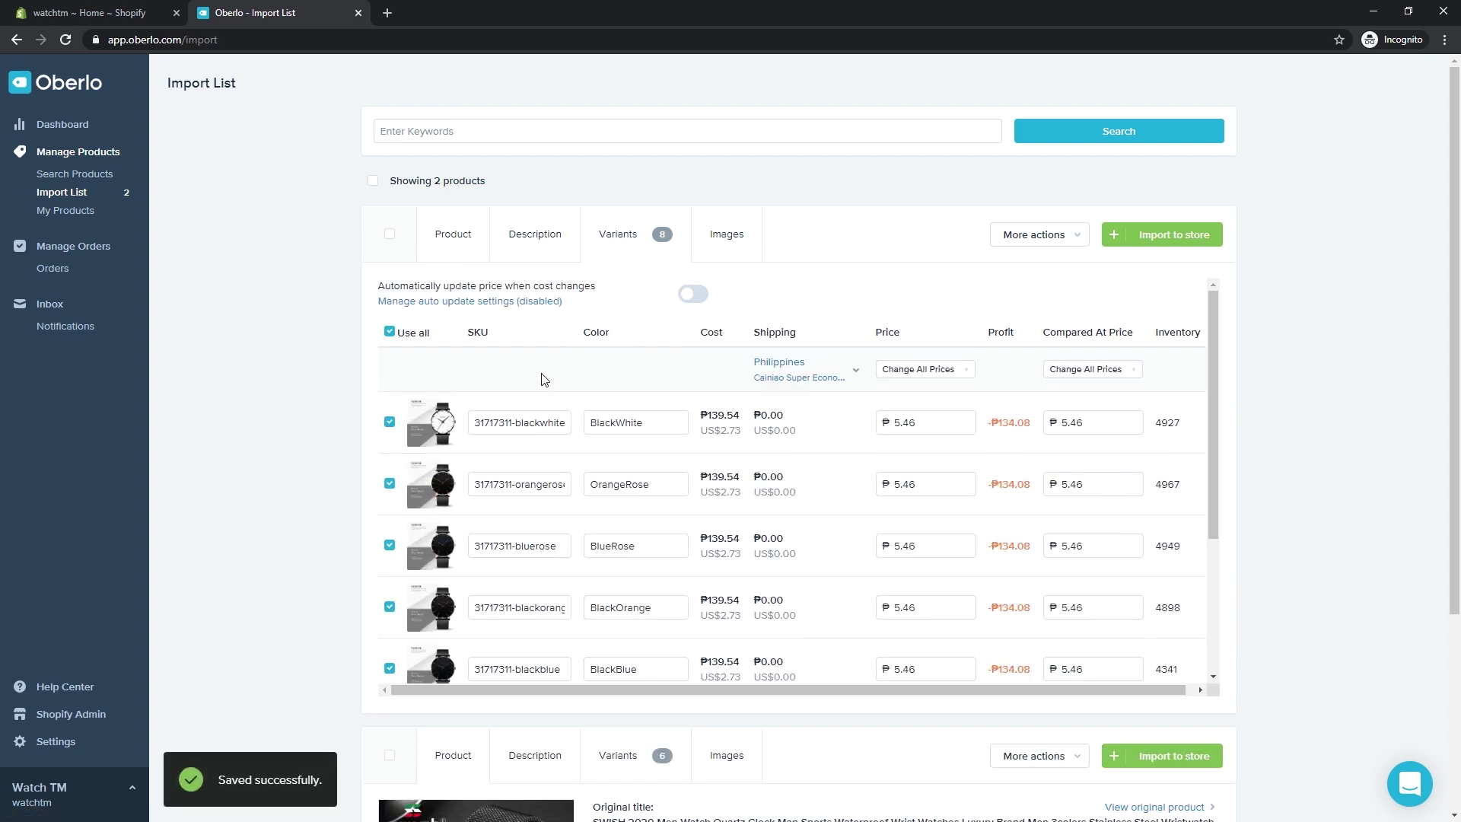
double_click(937, 419)
text(300)
click(927, 484)
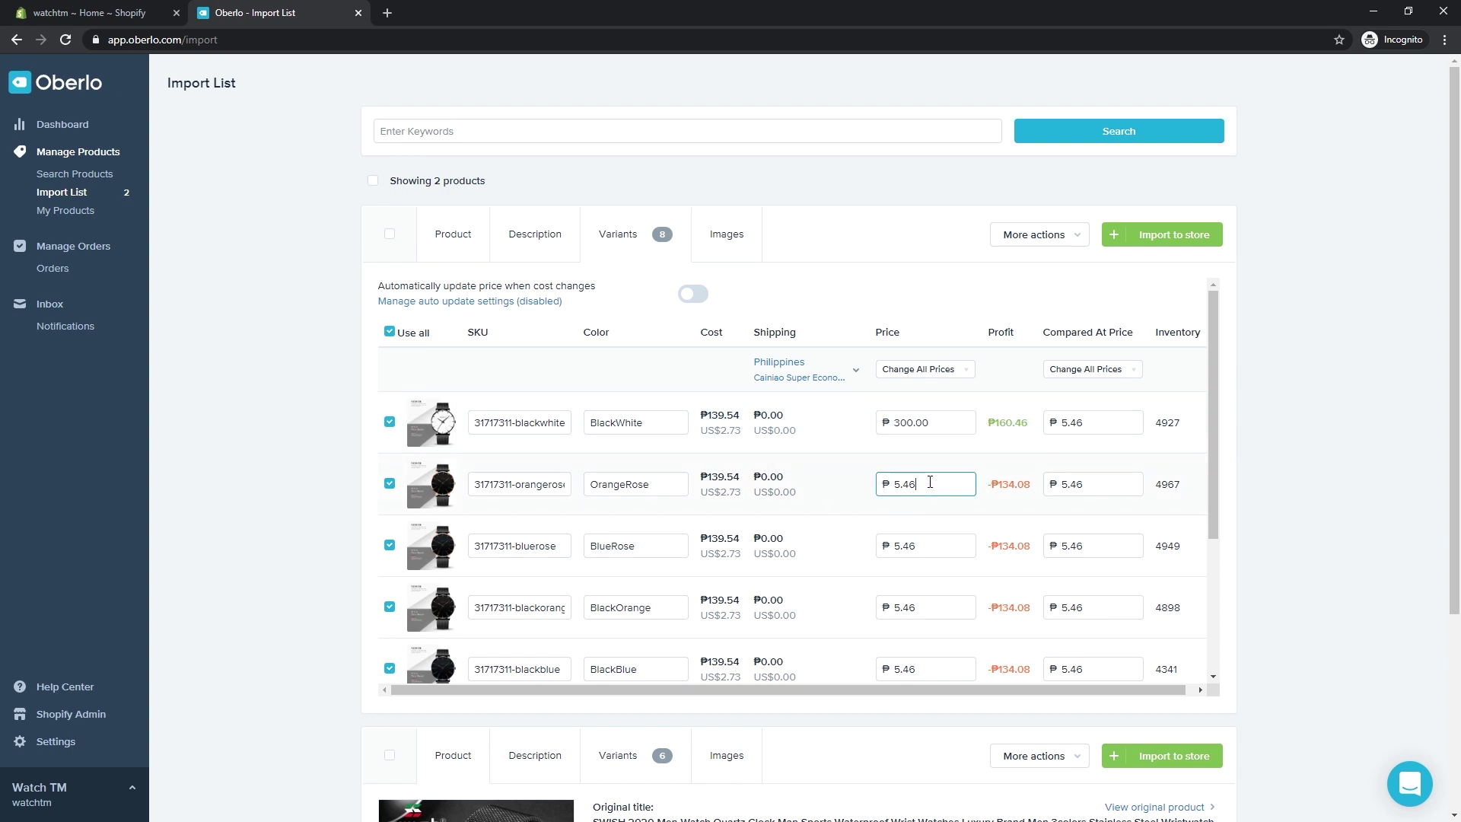
double_click(938, 420)
key(ctrl+c)
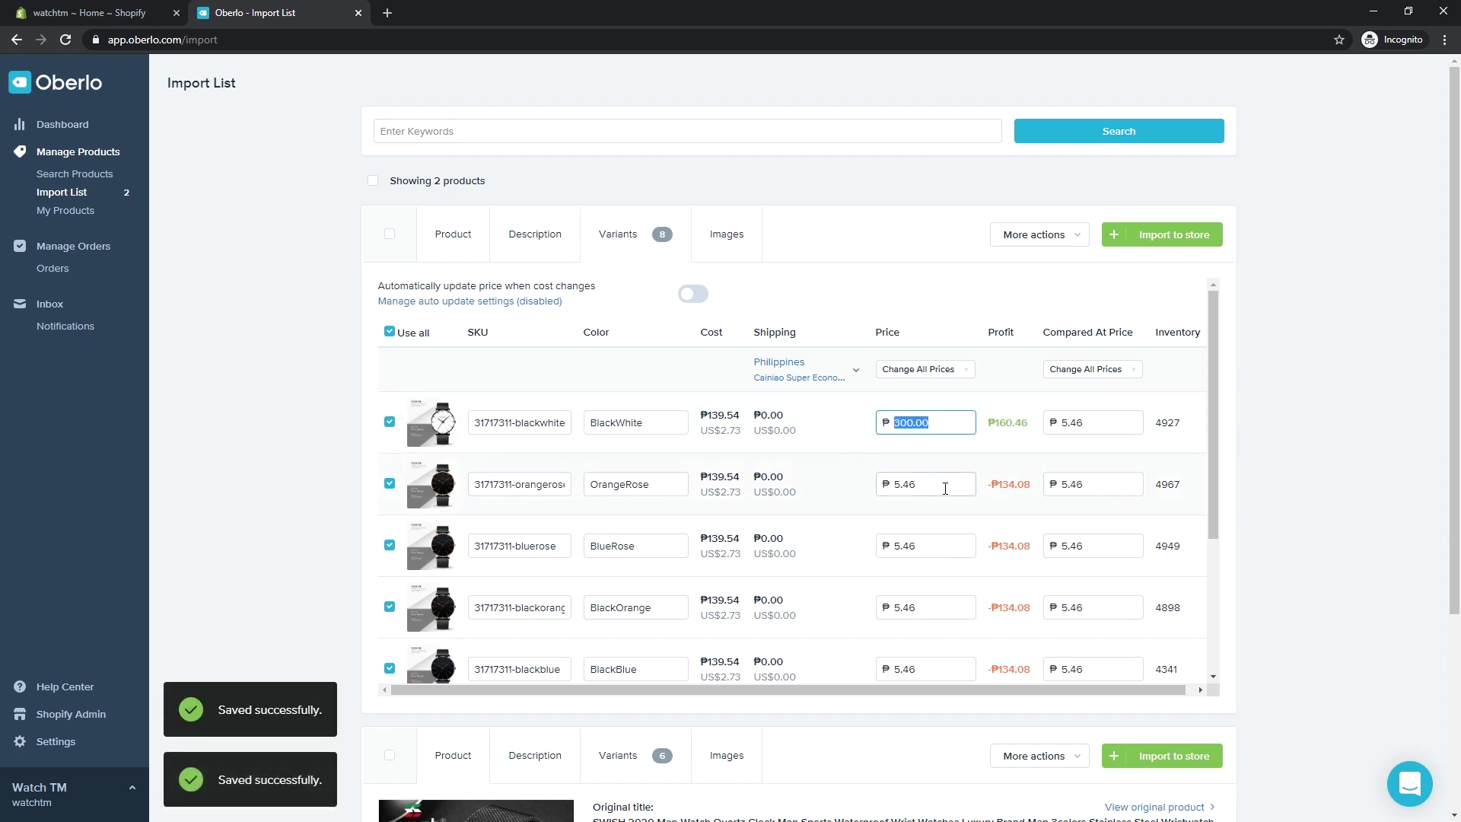
double_click(945, 484)
key(ctrl+v)
double_click(938, 546)
key(ctrl+v)
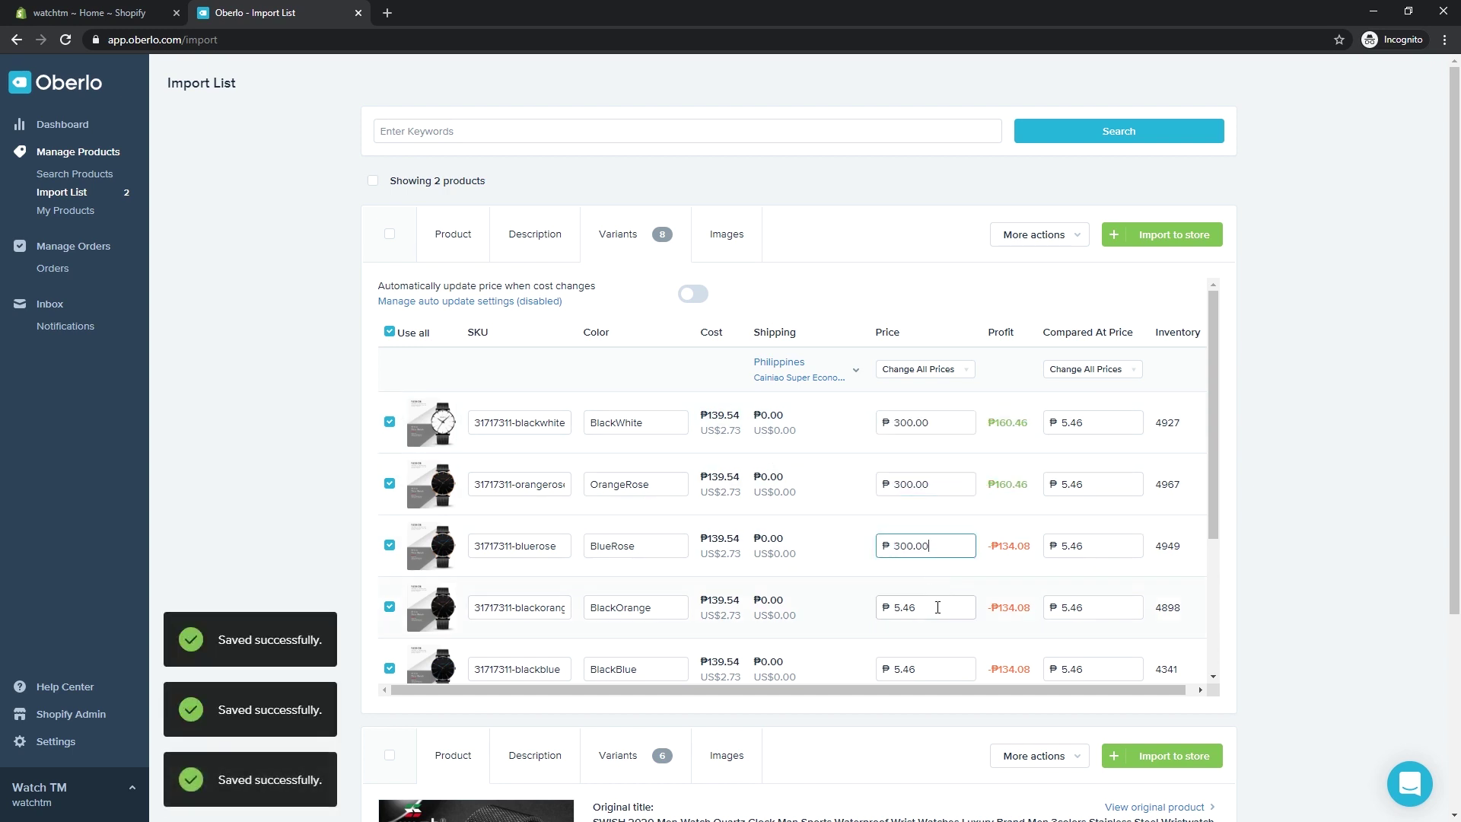
double_click(937, 607)
key(ctrl+v)
scroll(935, 611, down, 1)
scroll(935, 611, down, 2)
Set the BlackBlue, SilverWhite, RoseOrange and RoseBlue variant prices to 300.00 too
double_click(938, 453)
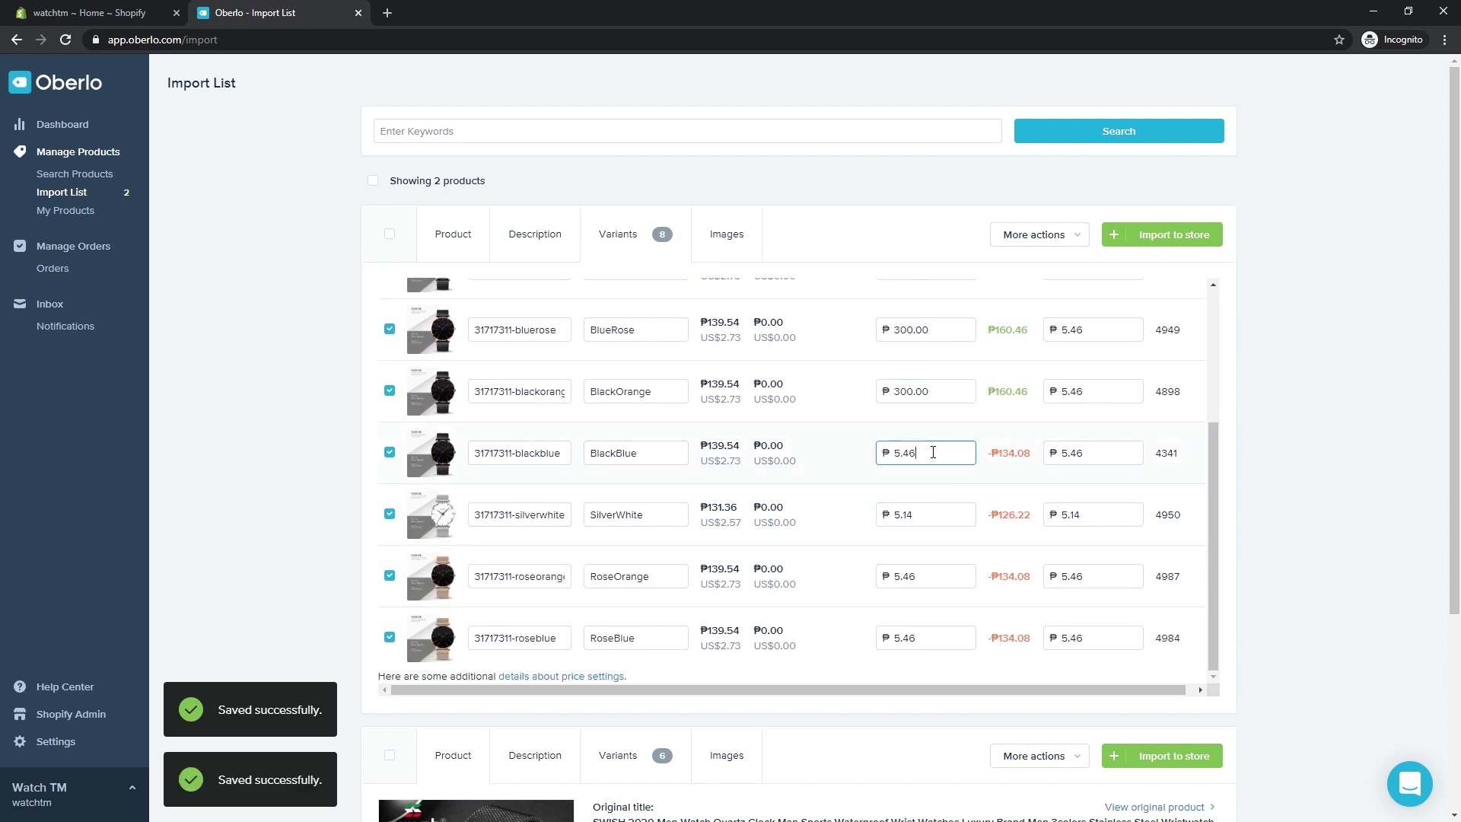
key(ctrl+v)
double_click(927, 513)
key(ctrl+v)
double_click(938, 575)
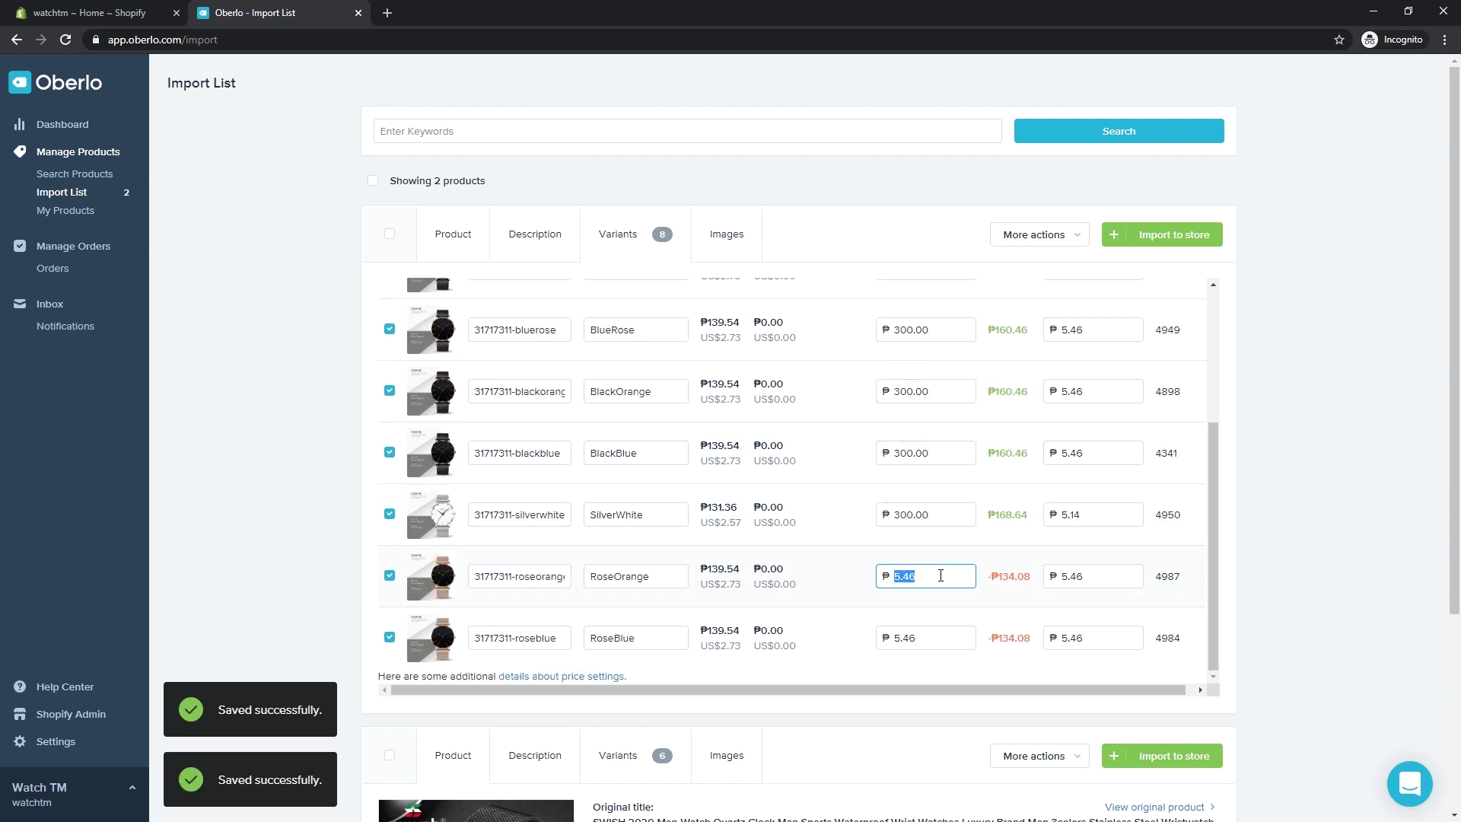
key(ctrl+v)
click(937, 636)
double_click(938, 636)
key(ctrl+v)
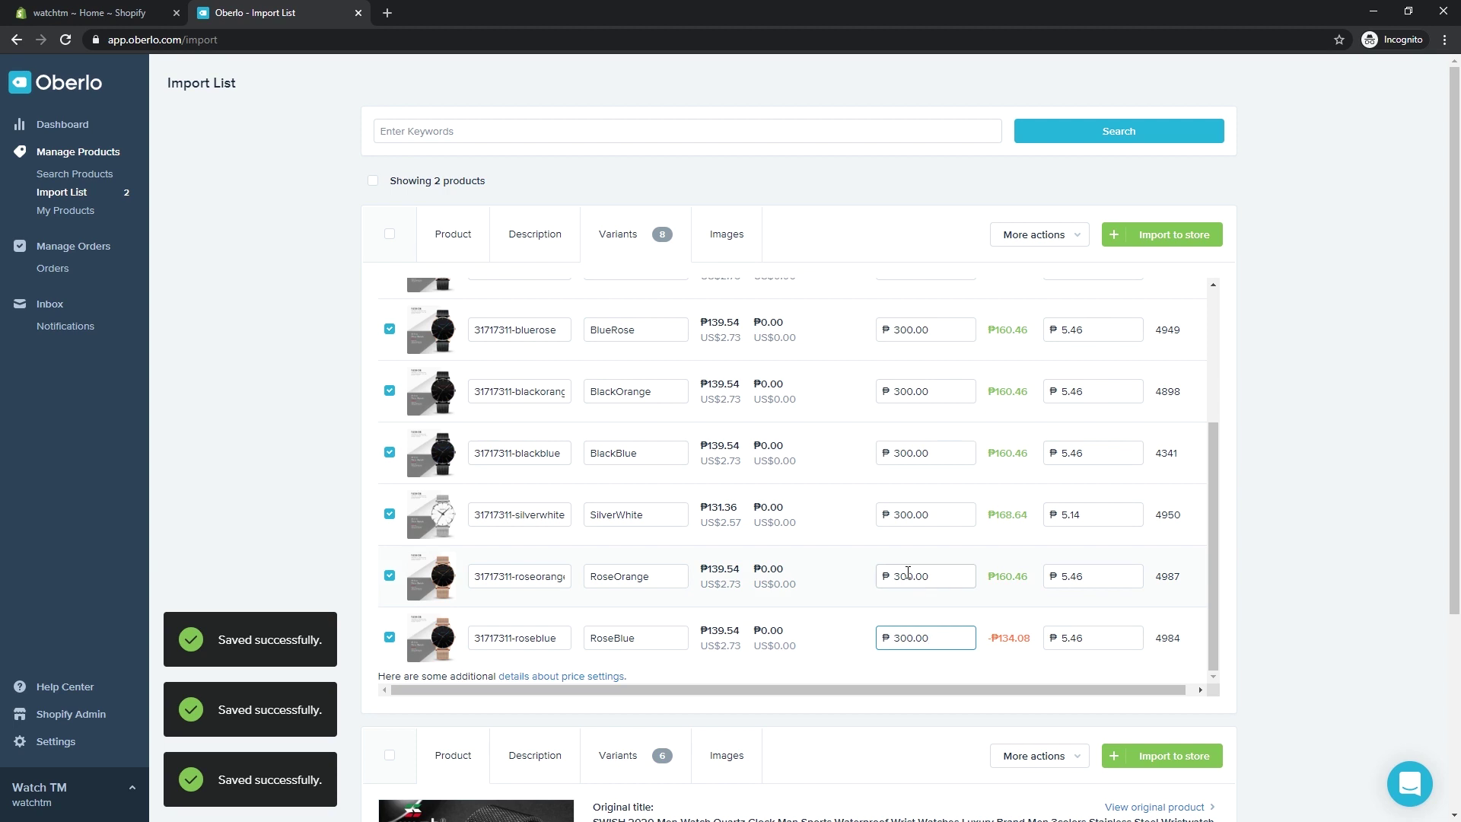
scroll(919, 525, up, 2)
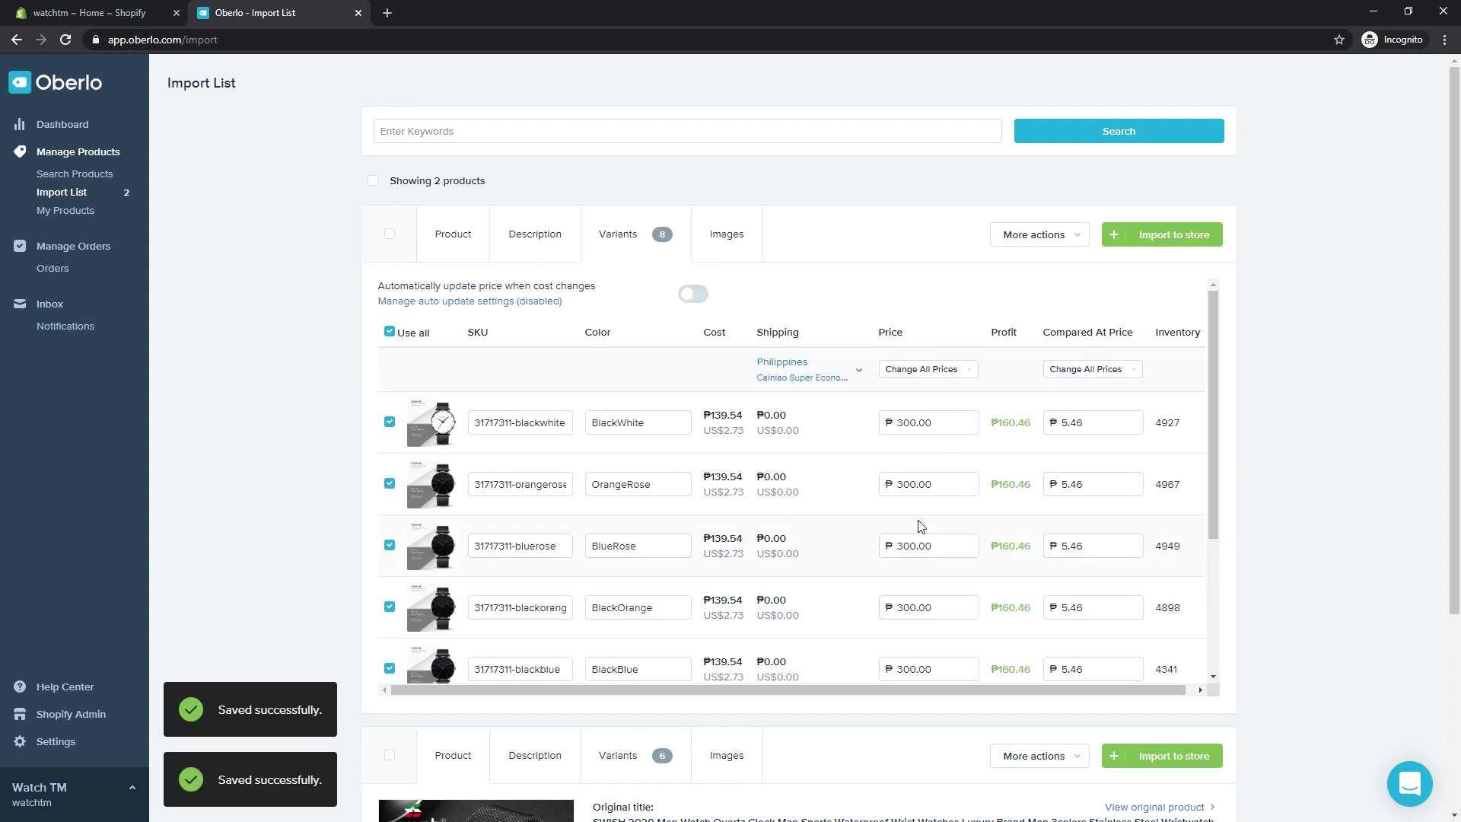
scroll(920, 525, down, 2)
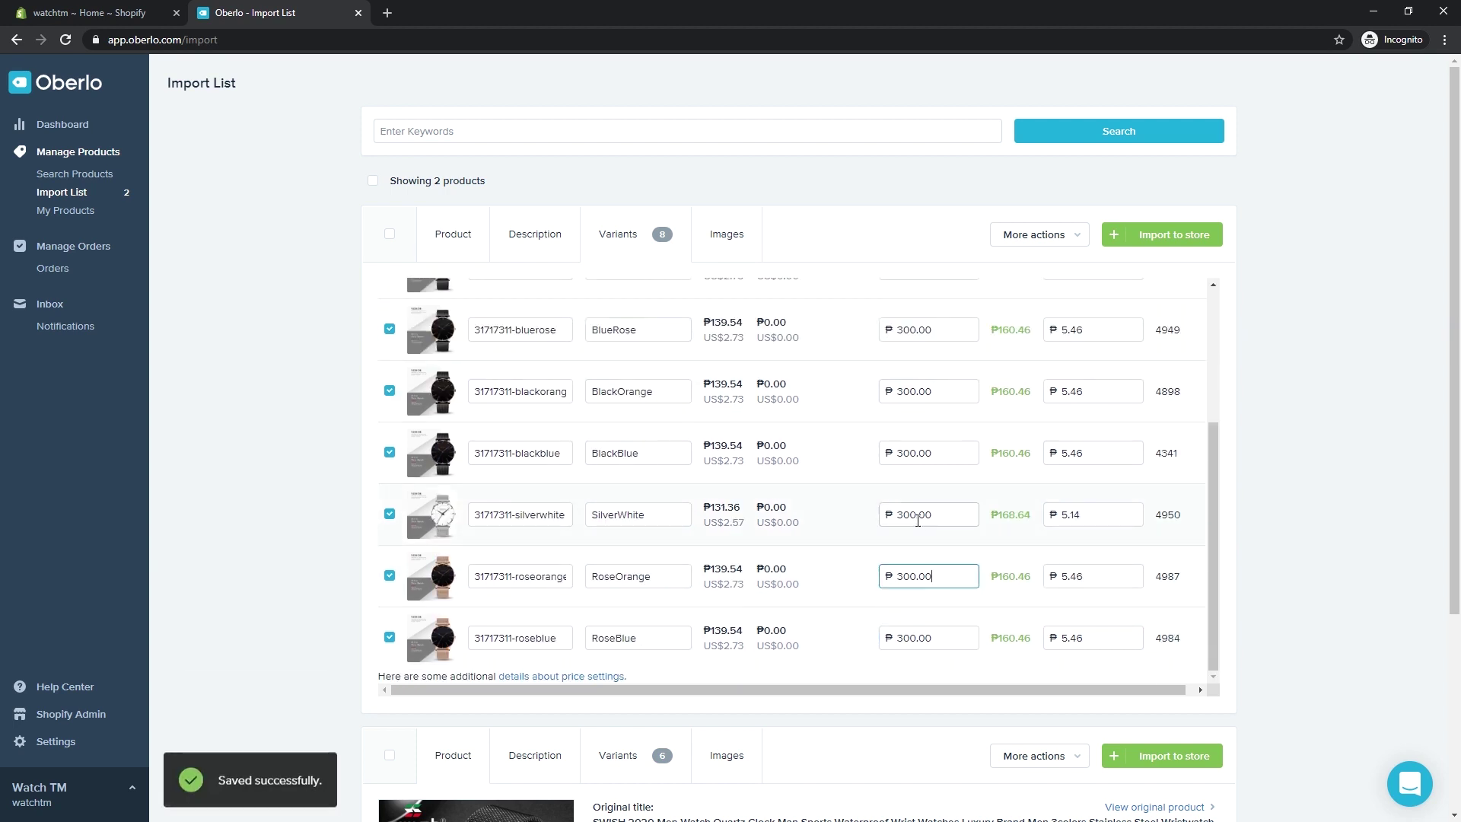
scroll(917, 520, up, 2)
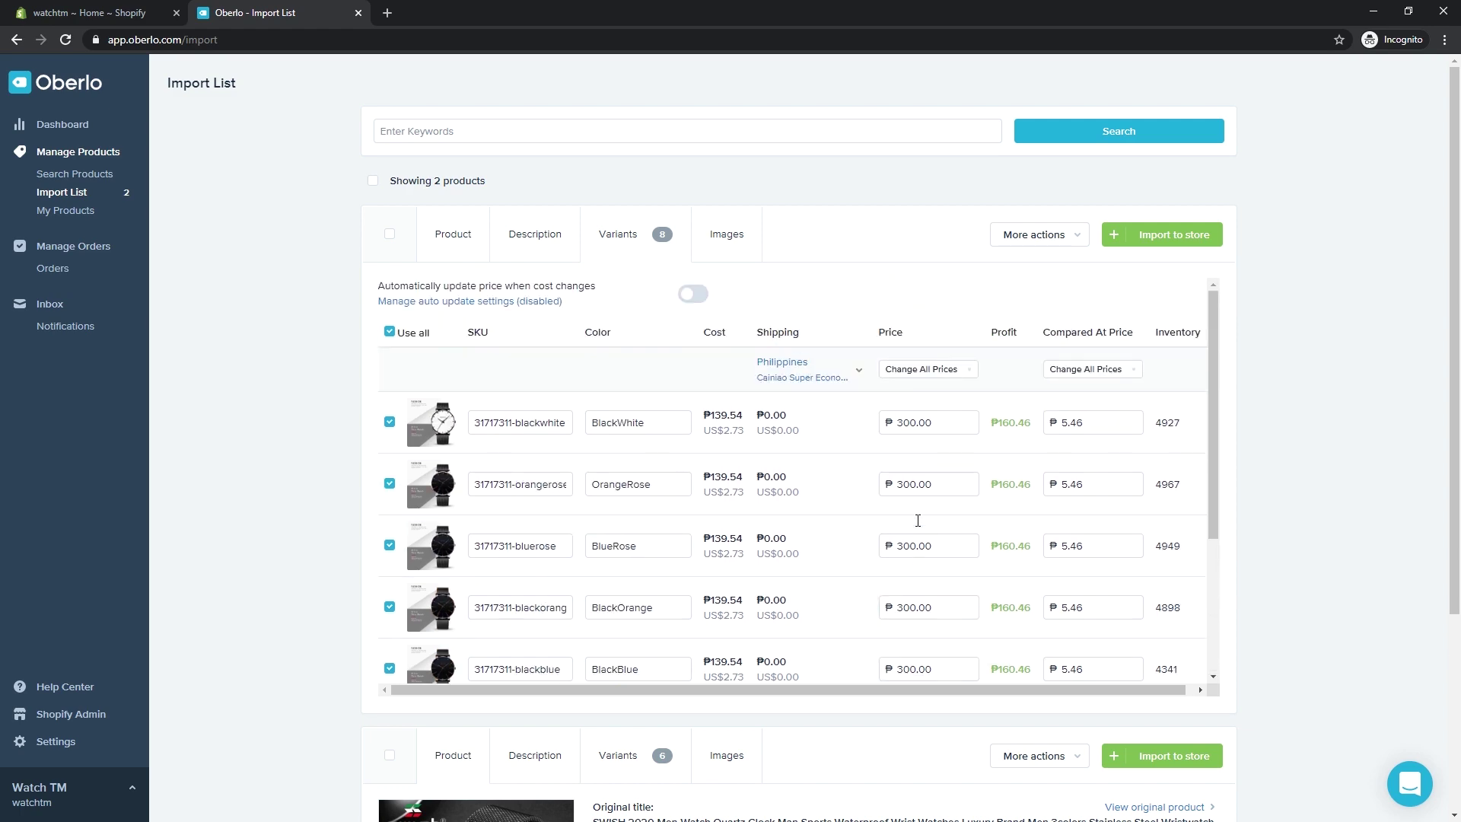
Select the on-wrist watch photo and the size-chart image among the product's images
click(709, 253)
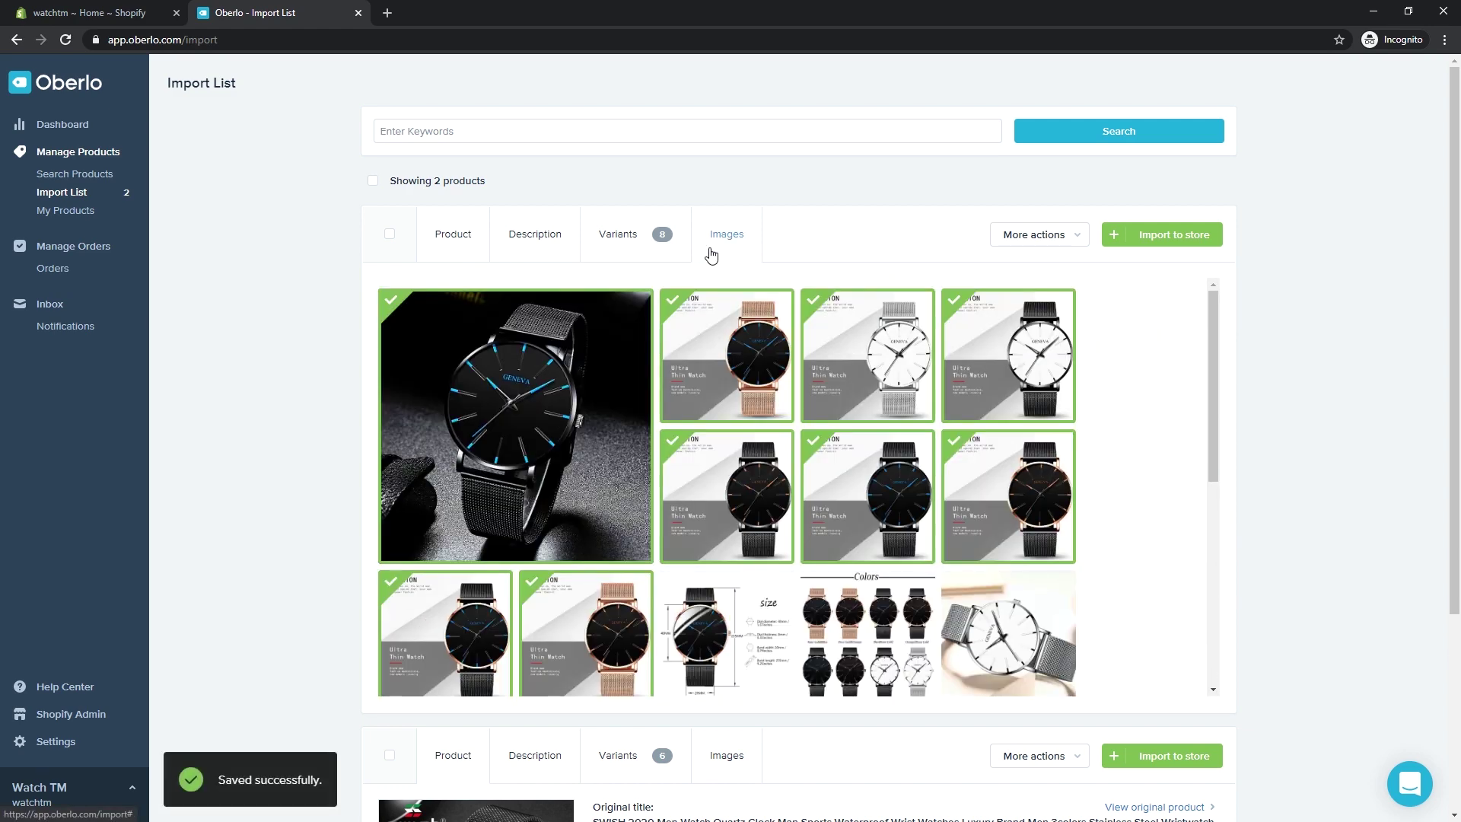
scroll(889, 426, down, 2)
scroll(889, 434, down, 2)
scroll(889, 451, down, 1)
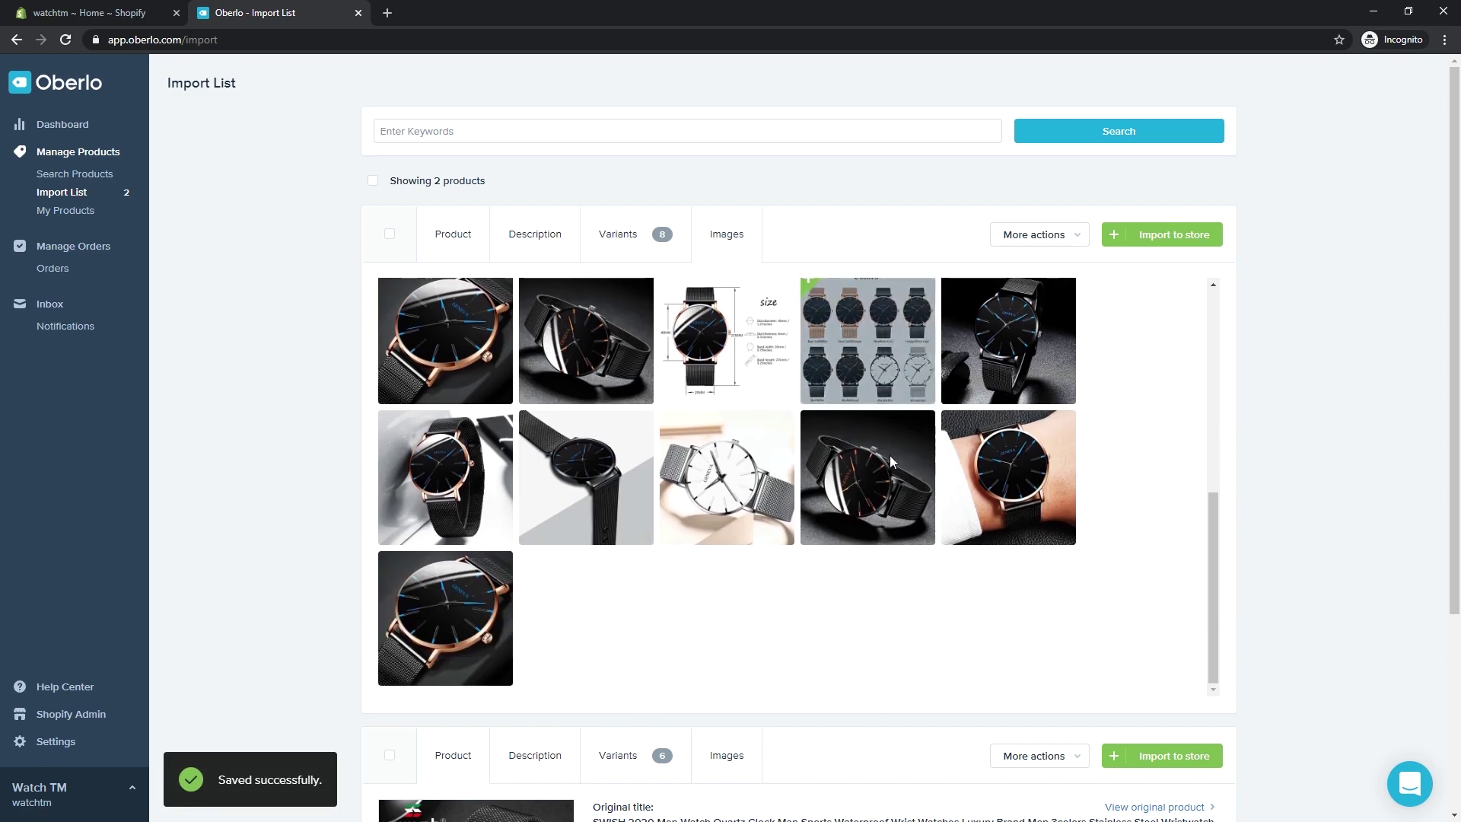
click(1009, 488)
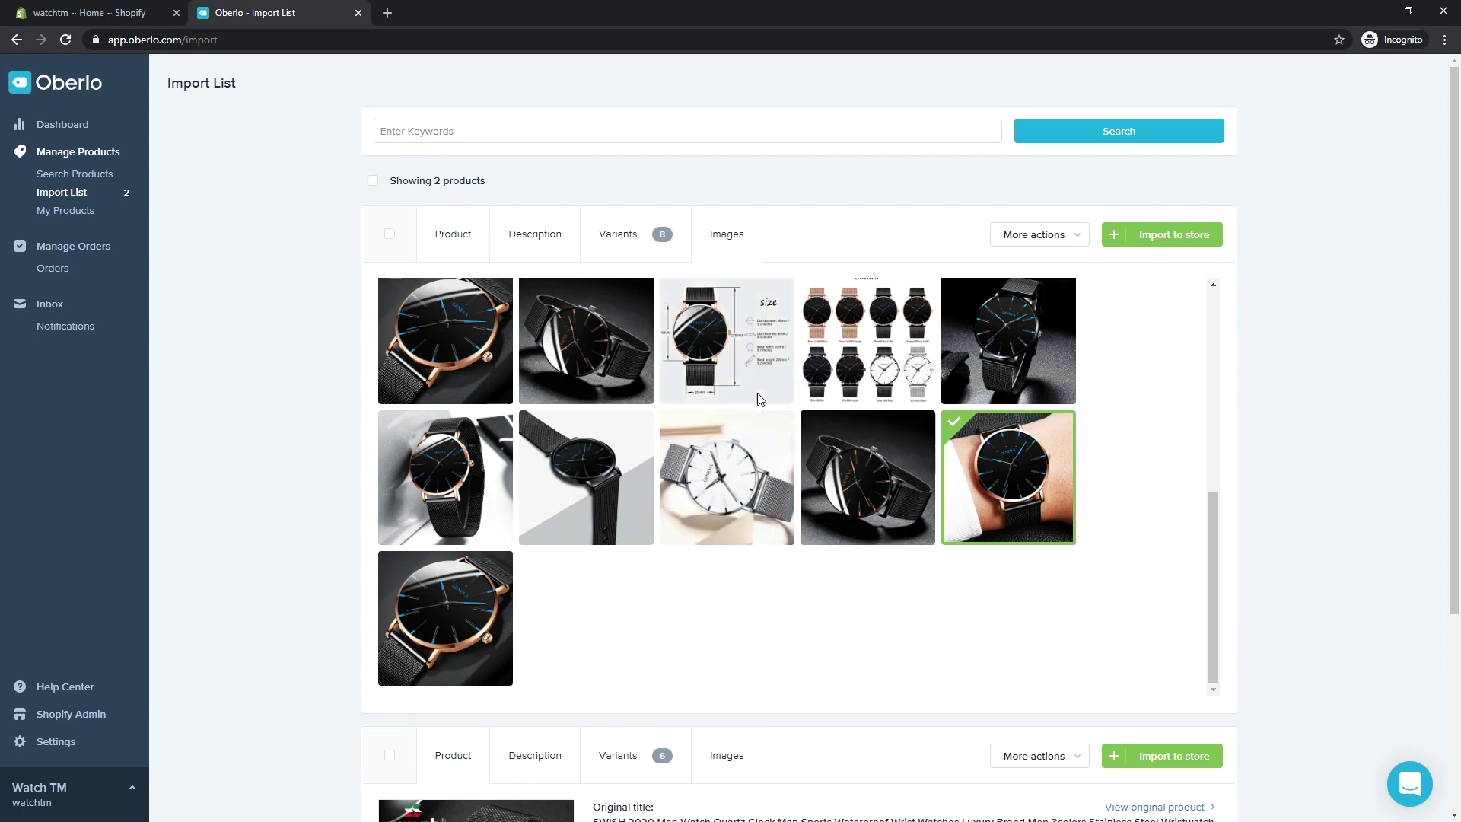
click(731, 349)
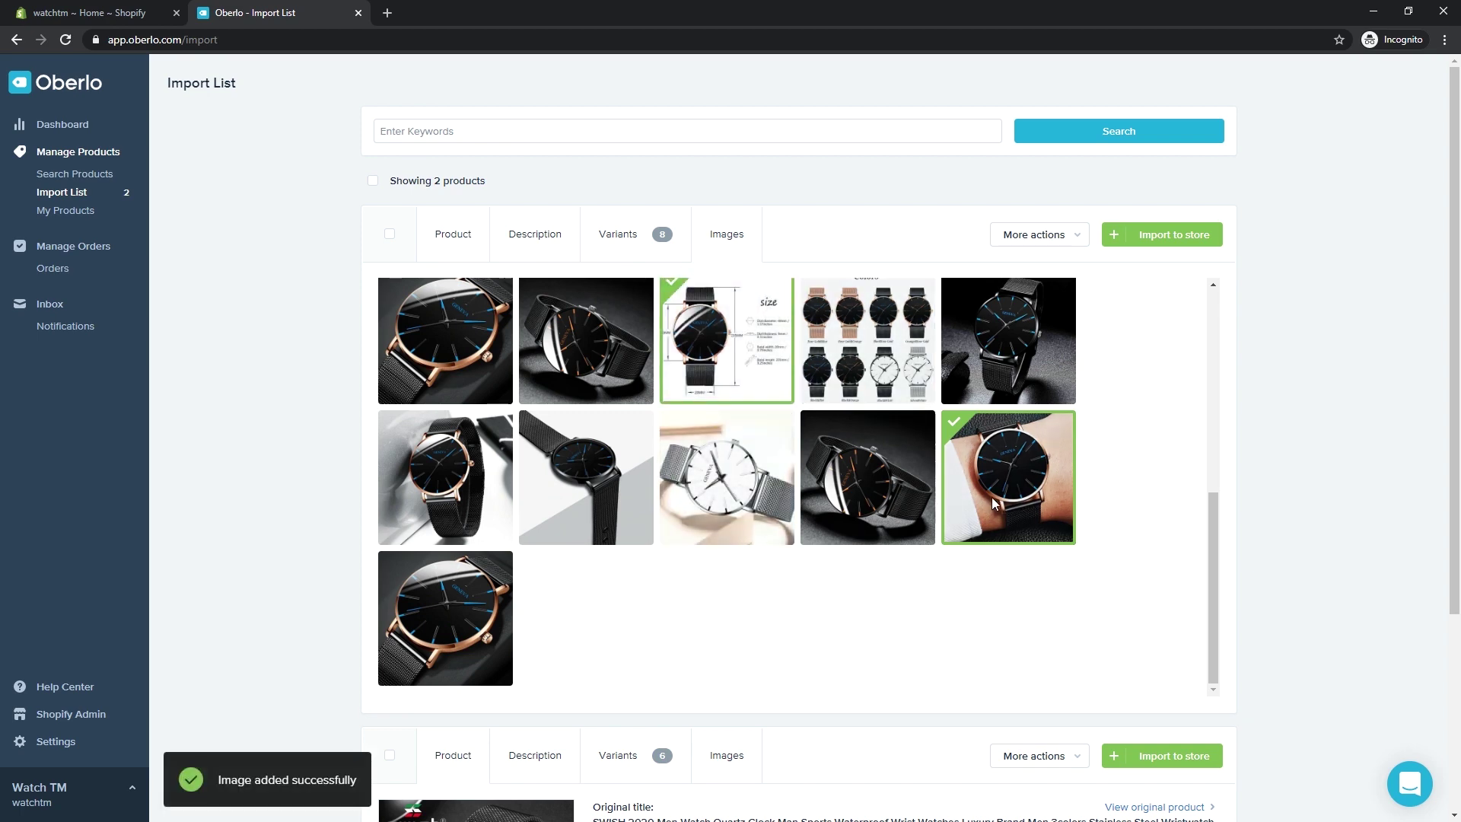
scroll(982, 492, up, 5)
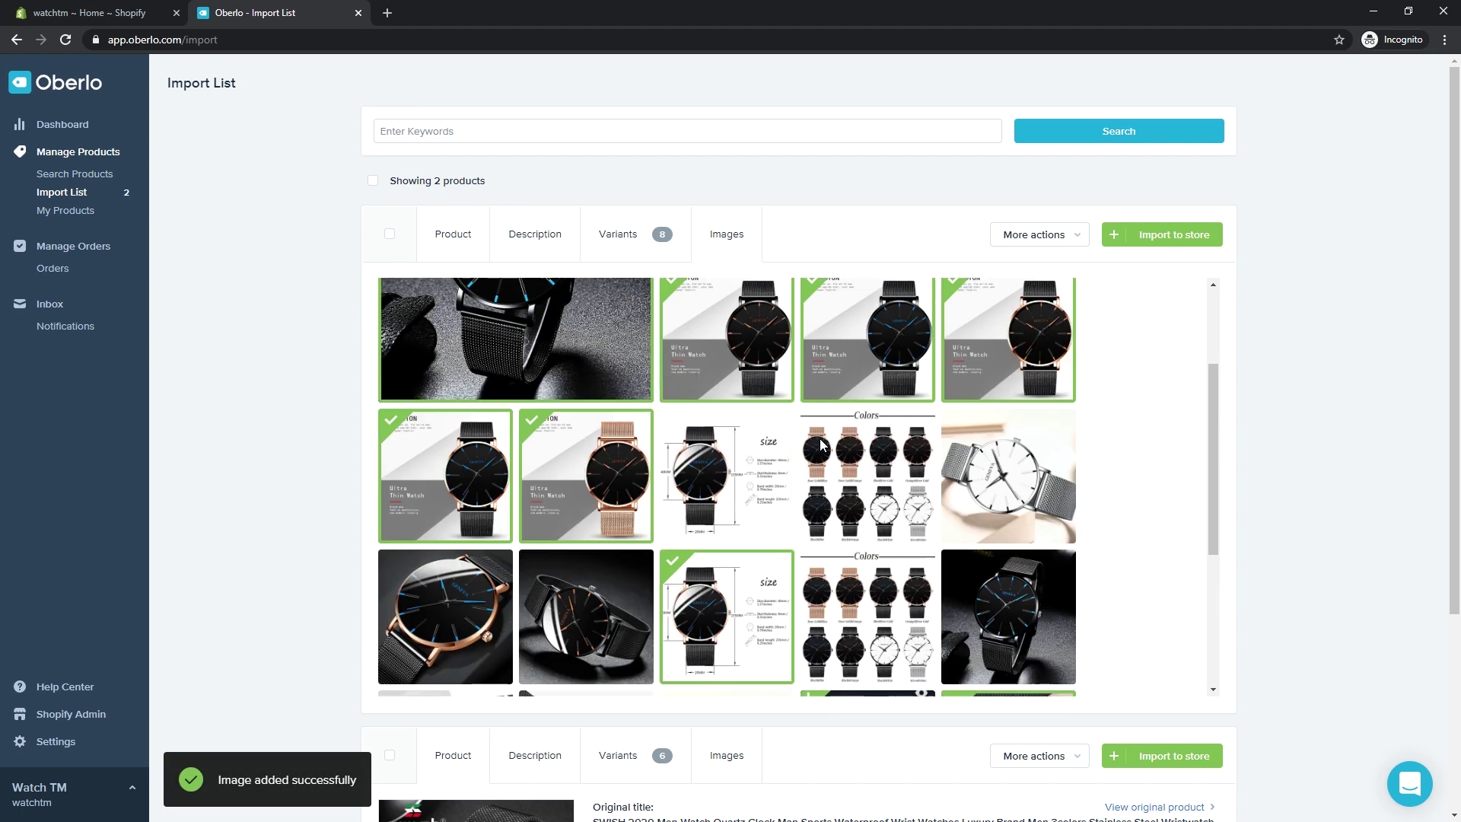
scroll(820, 446, up, 2)
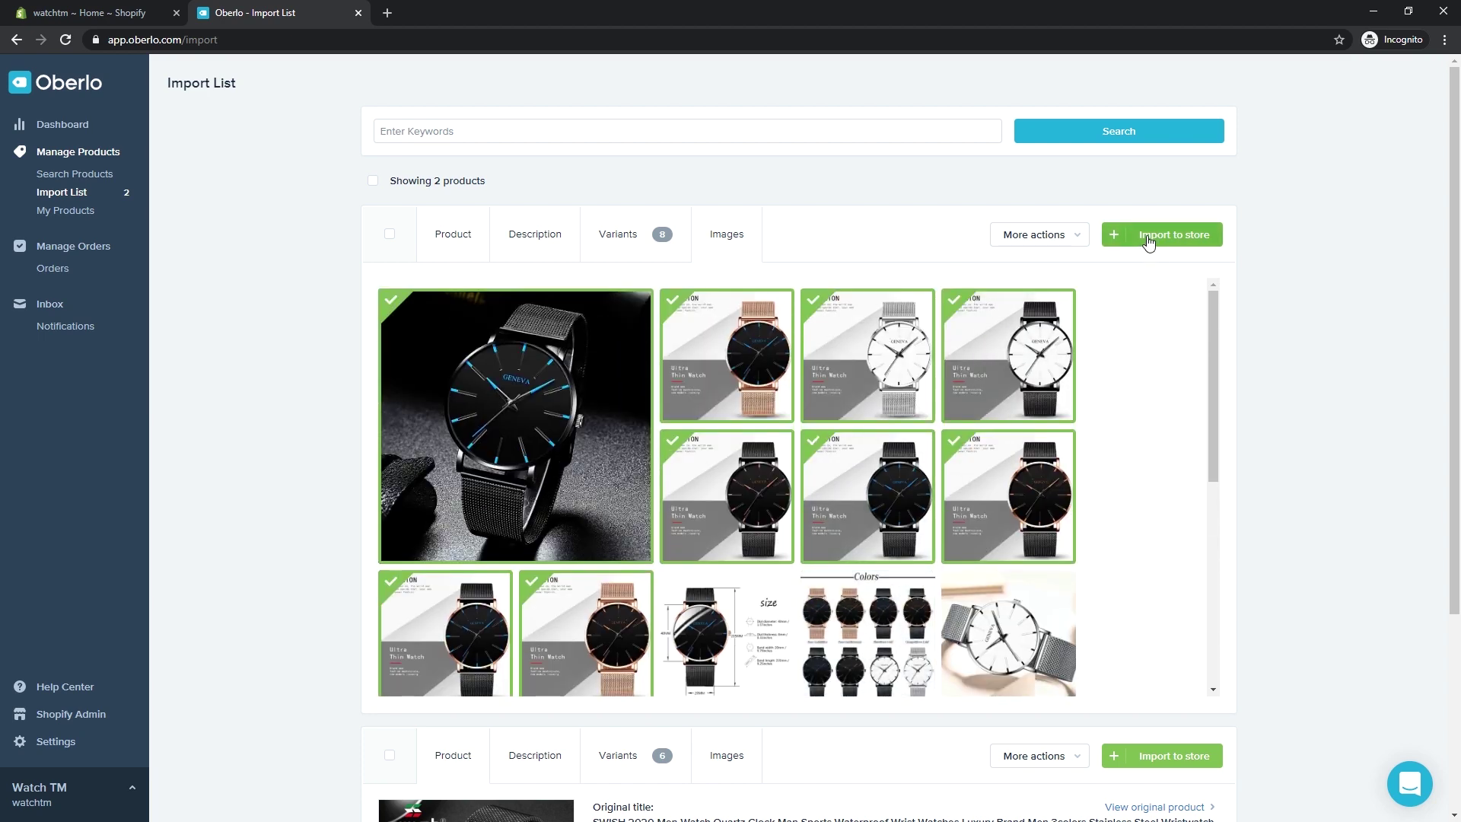
mouse_move(1008, 355)
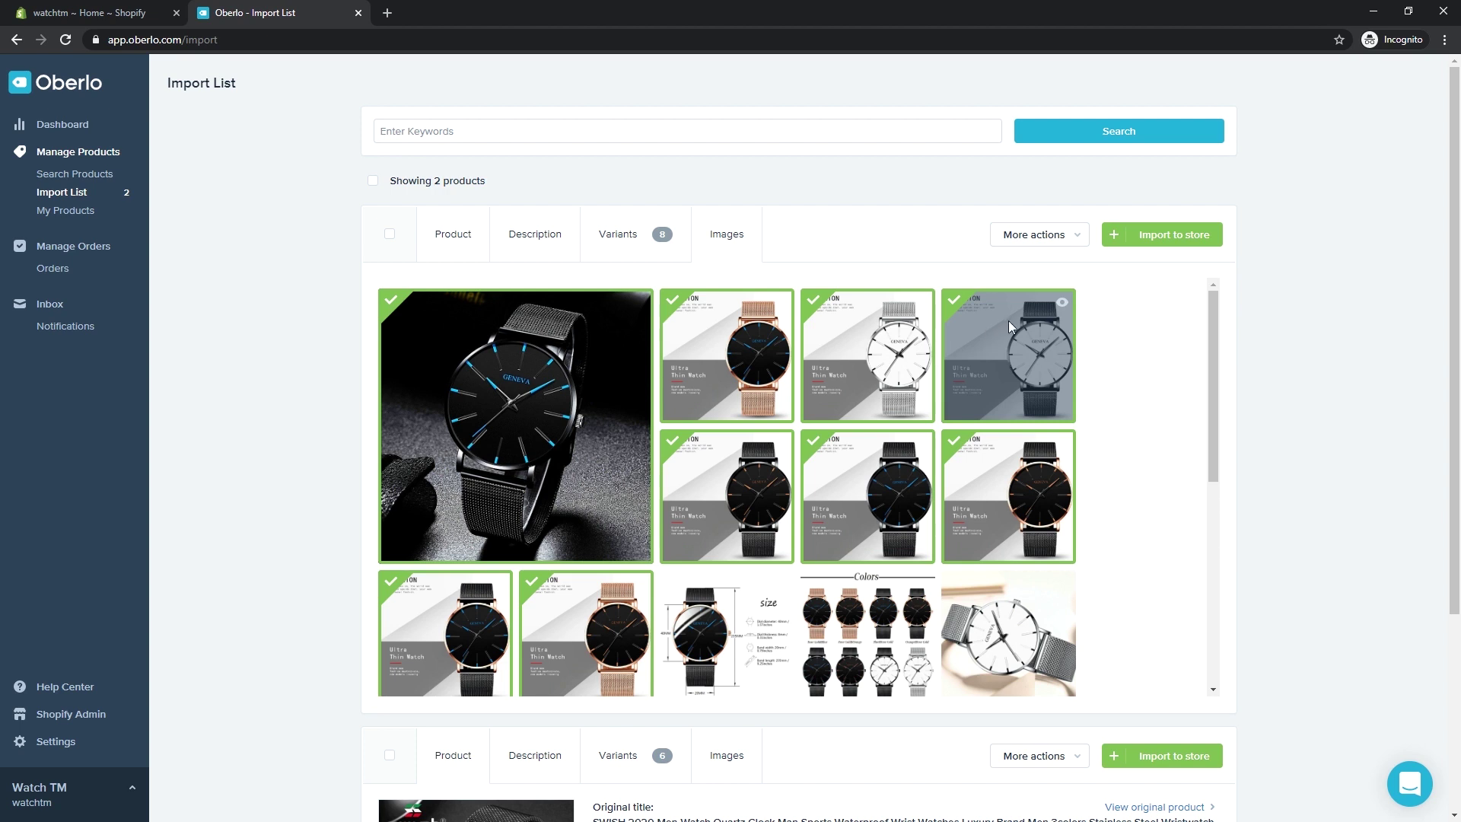
Import the retitled watch product into the Shopify store
click(1158, 243)
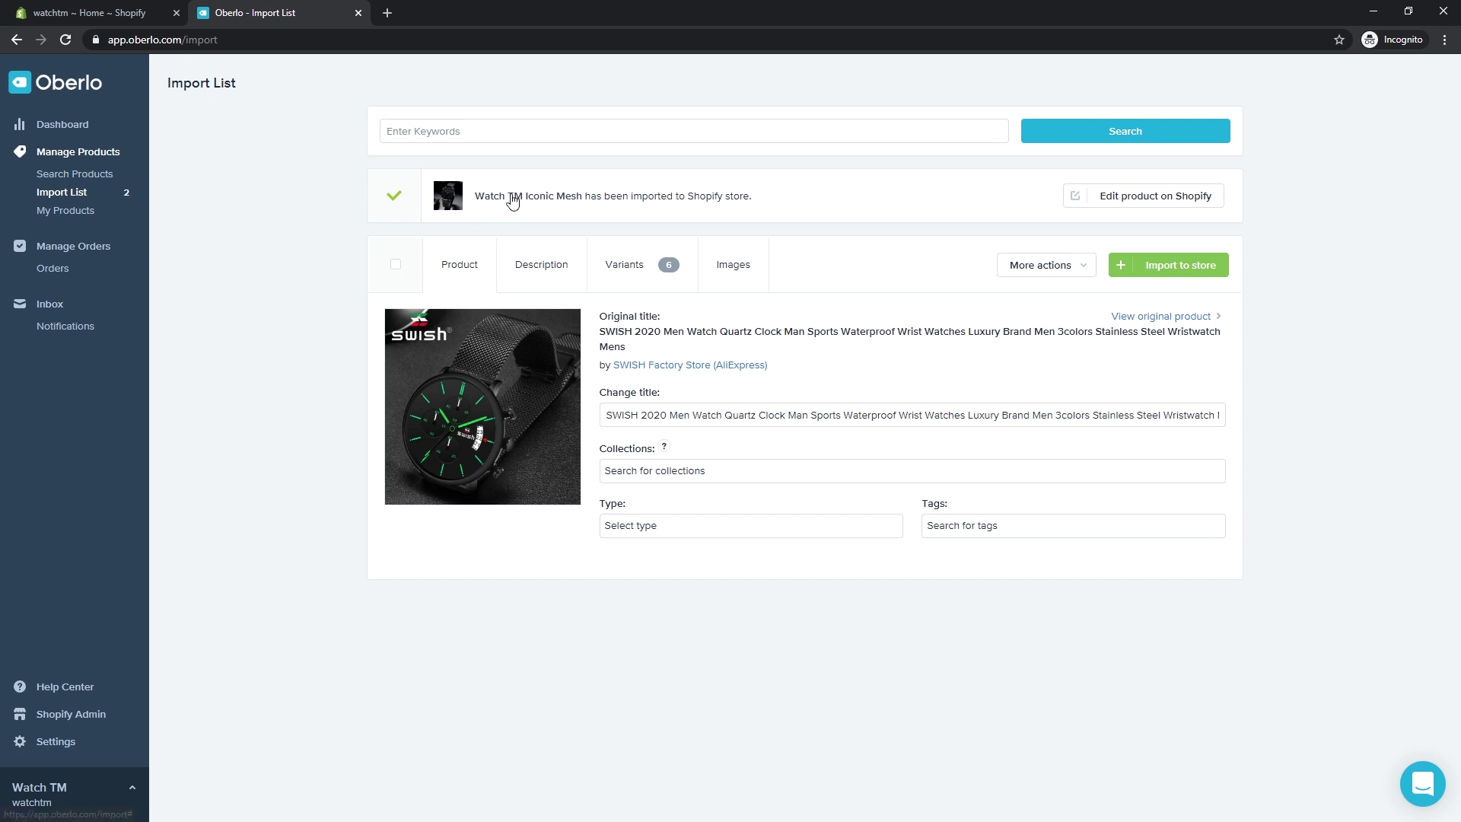
Open Watch TM Iconic Mesh from the Products list in Shopify Admin
click(107, 17)
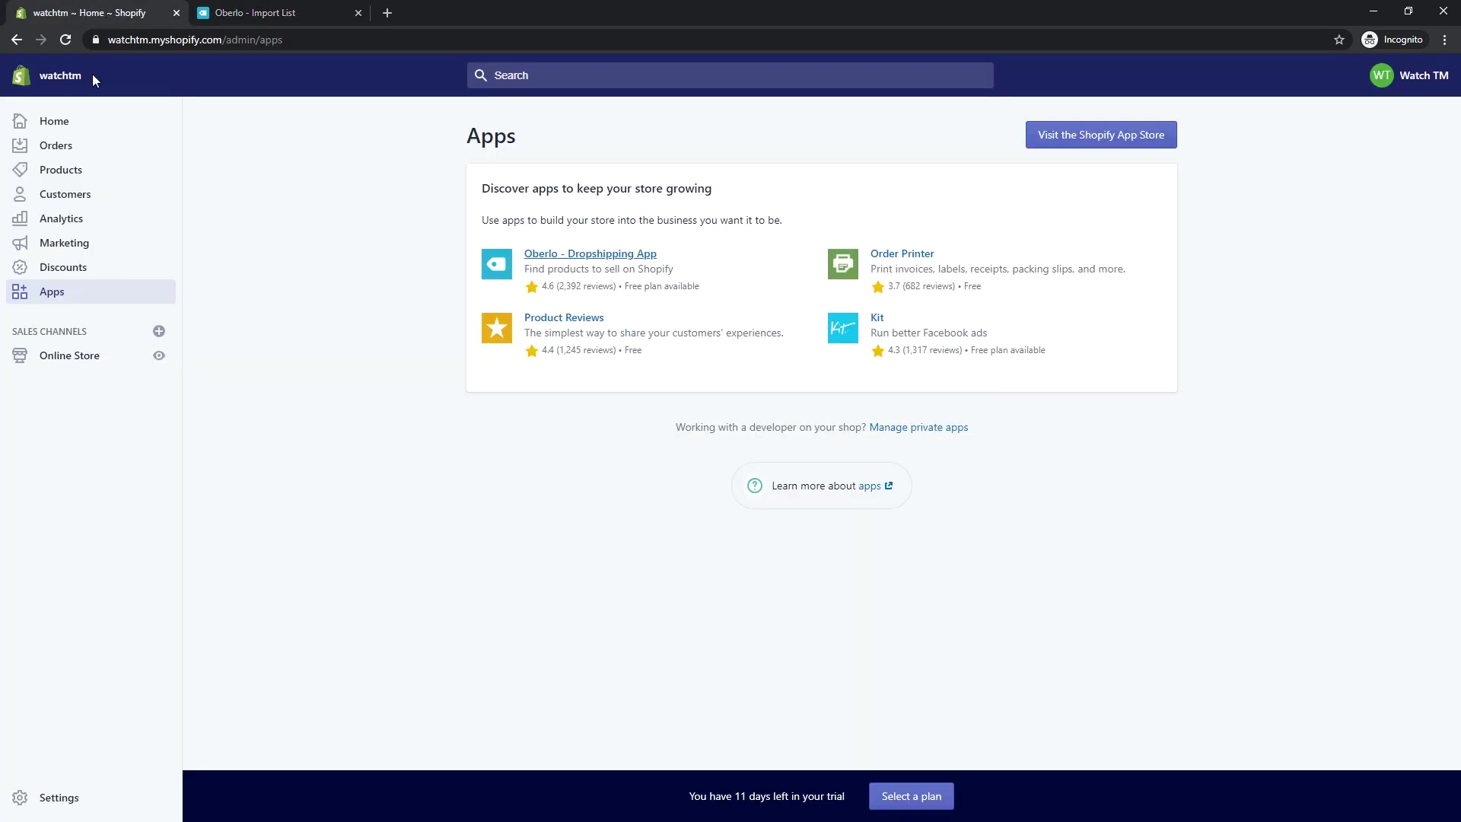
click(54, 177)
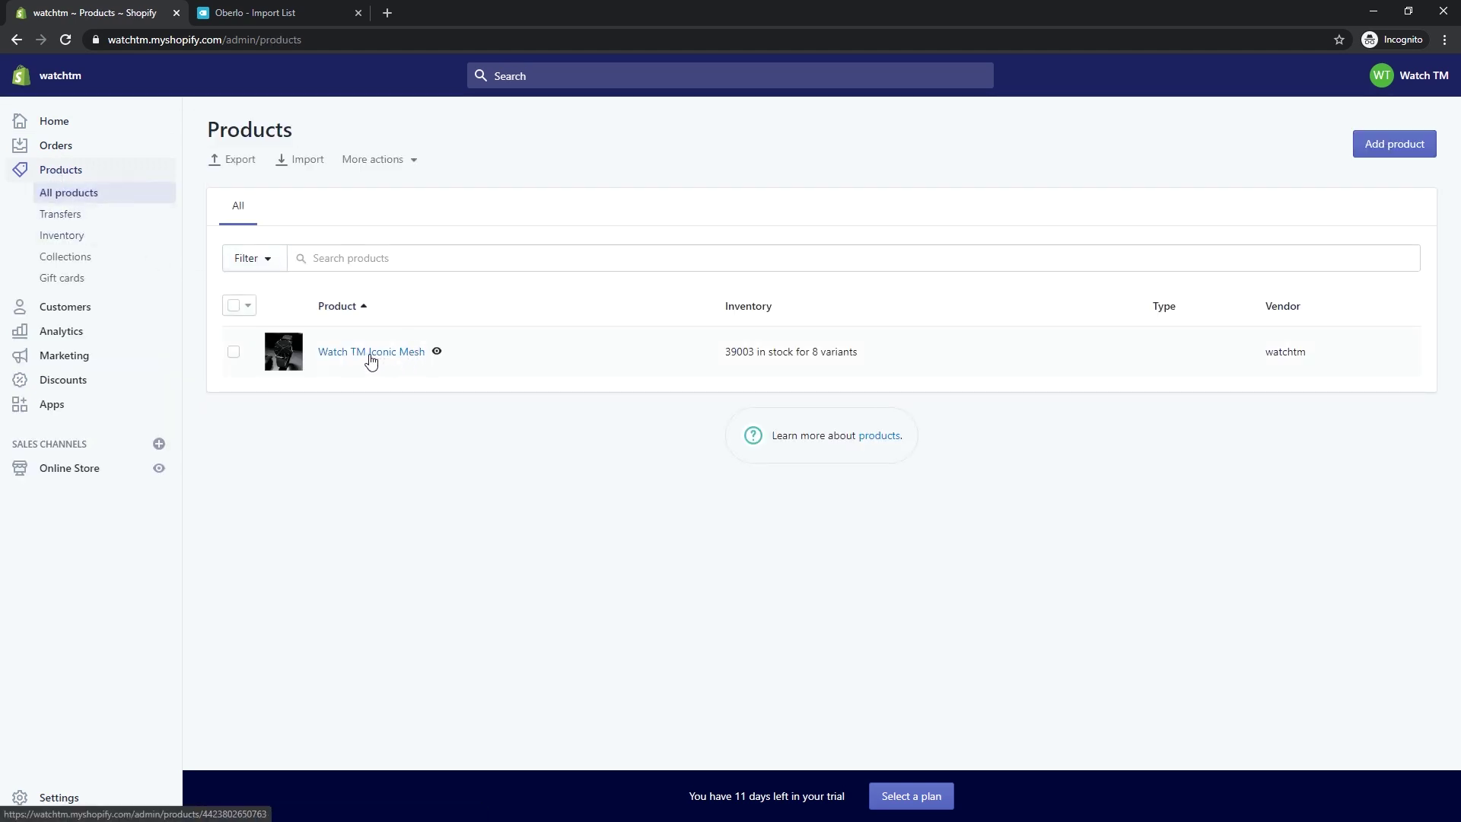
click(385, 353)
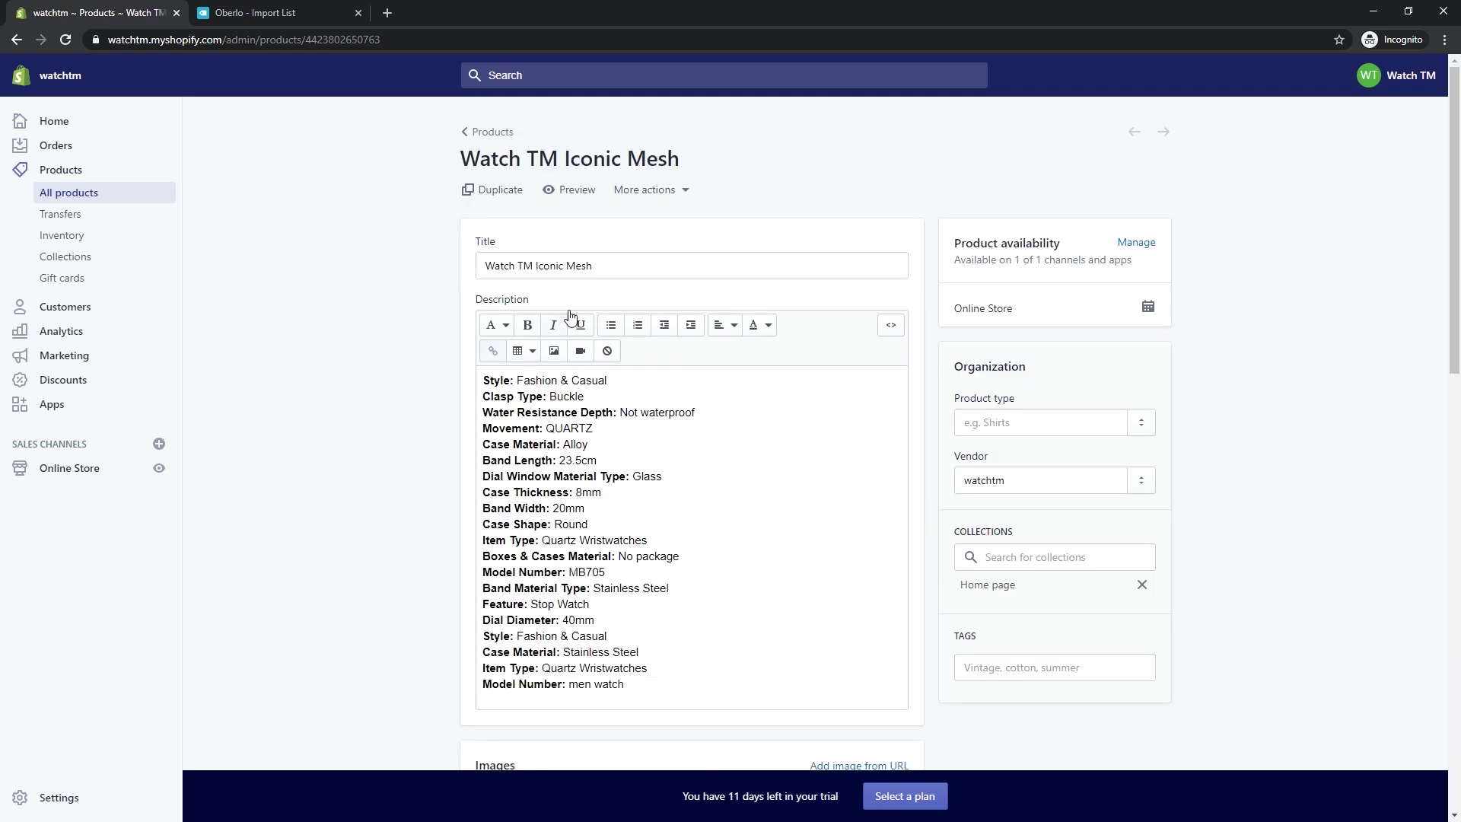
drag(615, 264, 421, 268)
scroll(358, 274, down, 2)
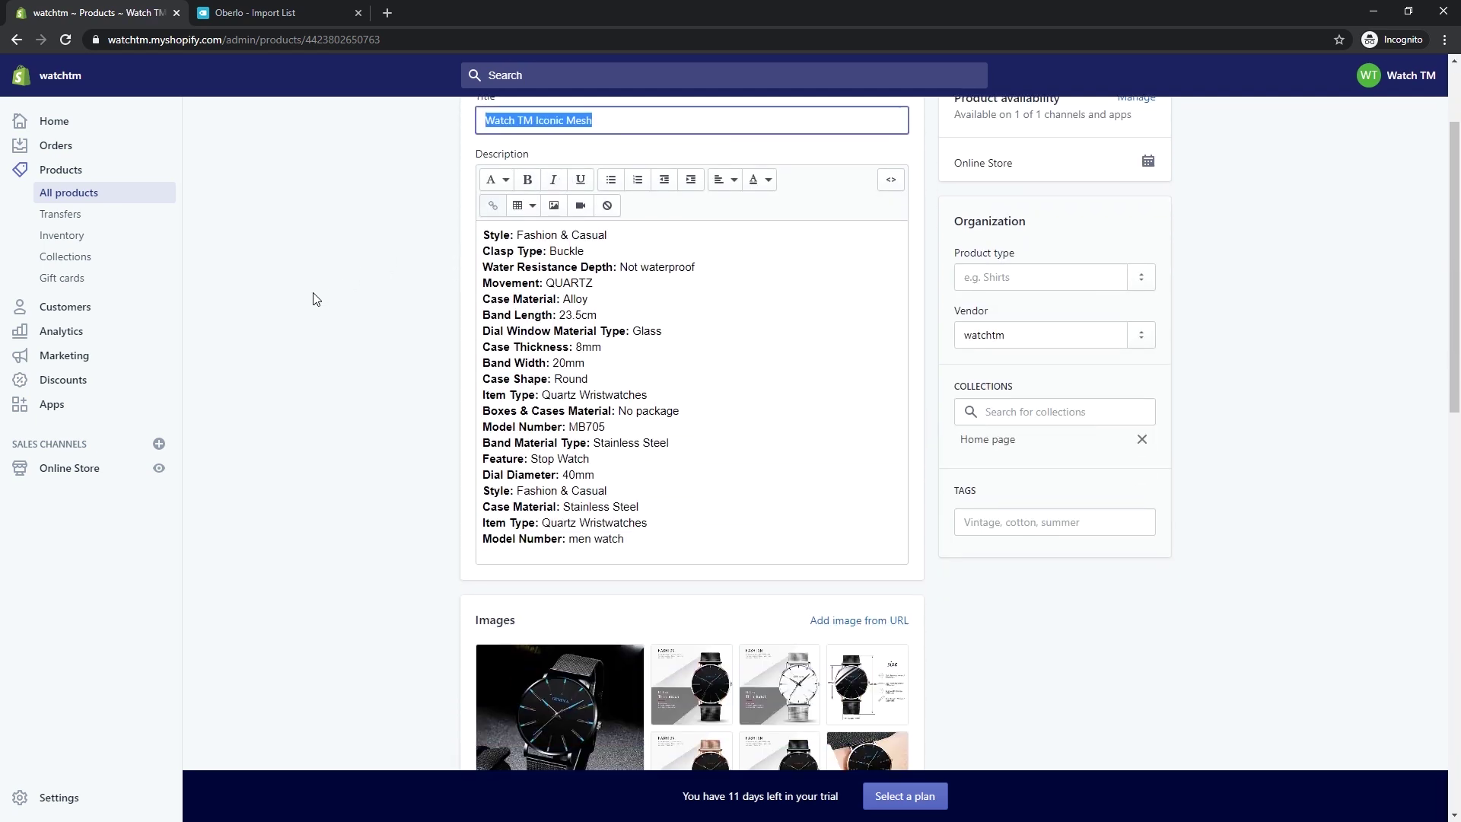
scroll(336, 320, down, 2)
scroll(646, 348, down, 2)
scroll(643, 349, down, 3)
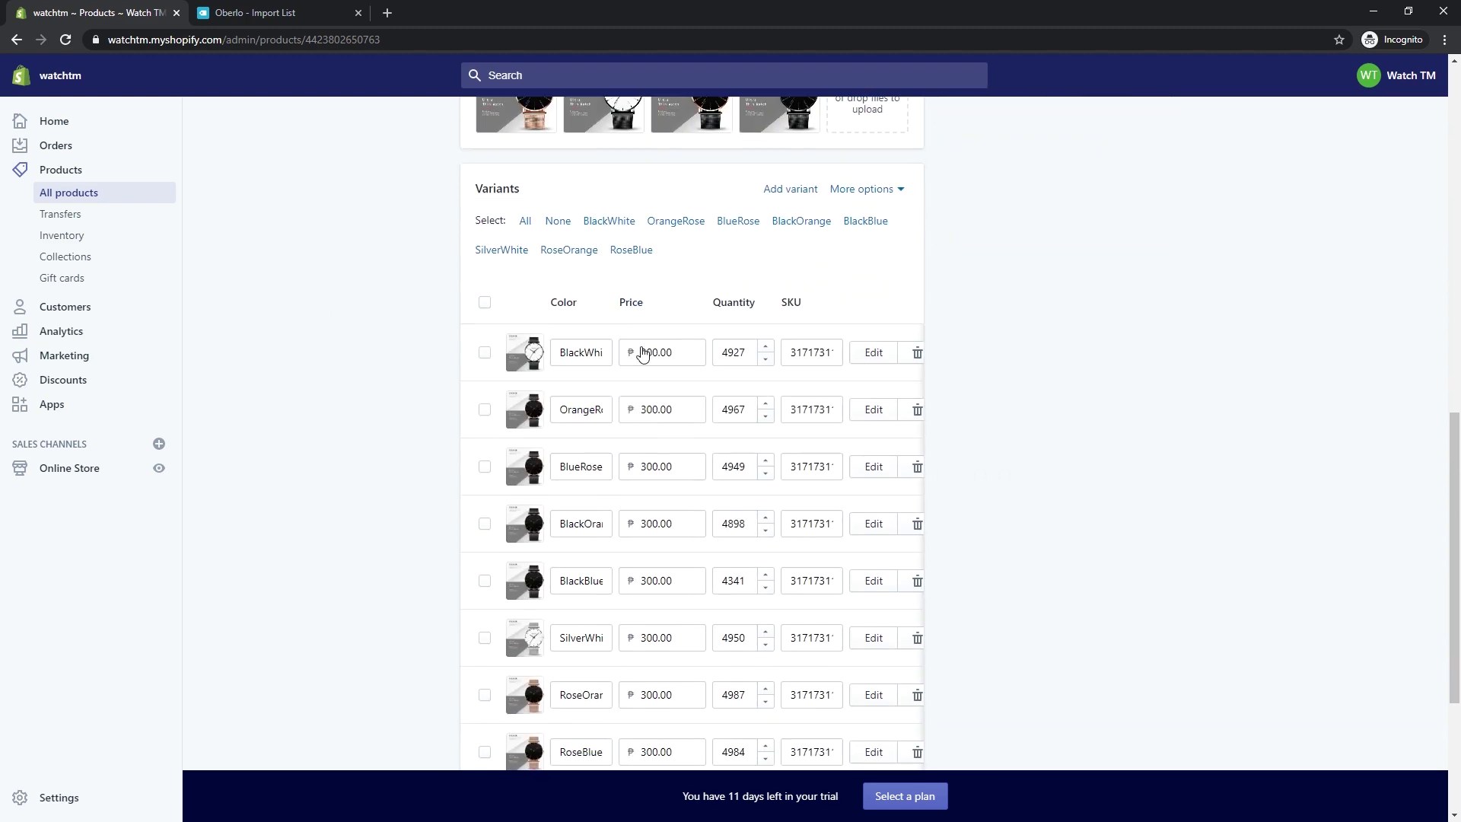
Give all eight Iconic Mesh variants, BlackWhite through RoseBlue, quantity 30, save, and preview the storefront
click(747, 352)
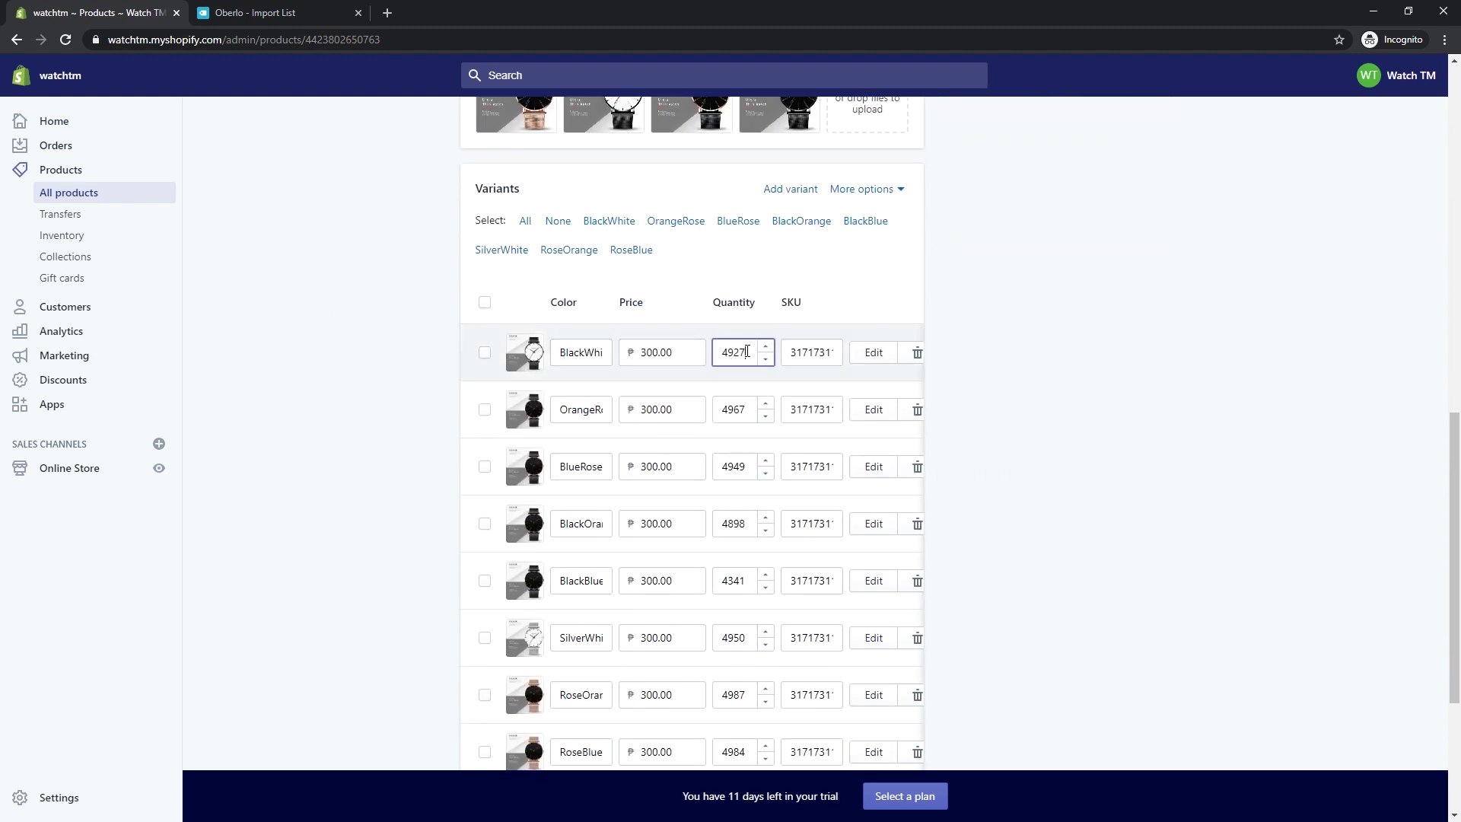
double_click(748, 352)
text(30)
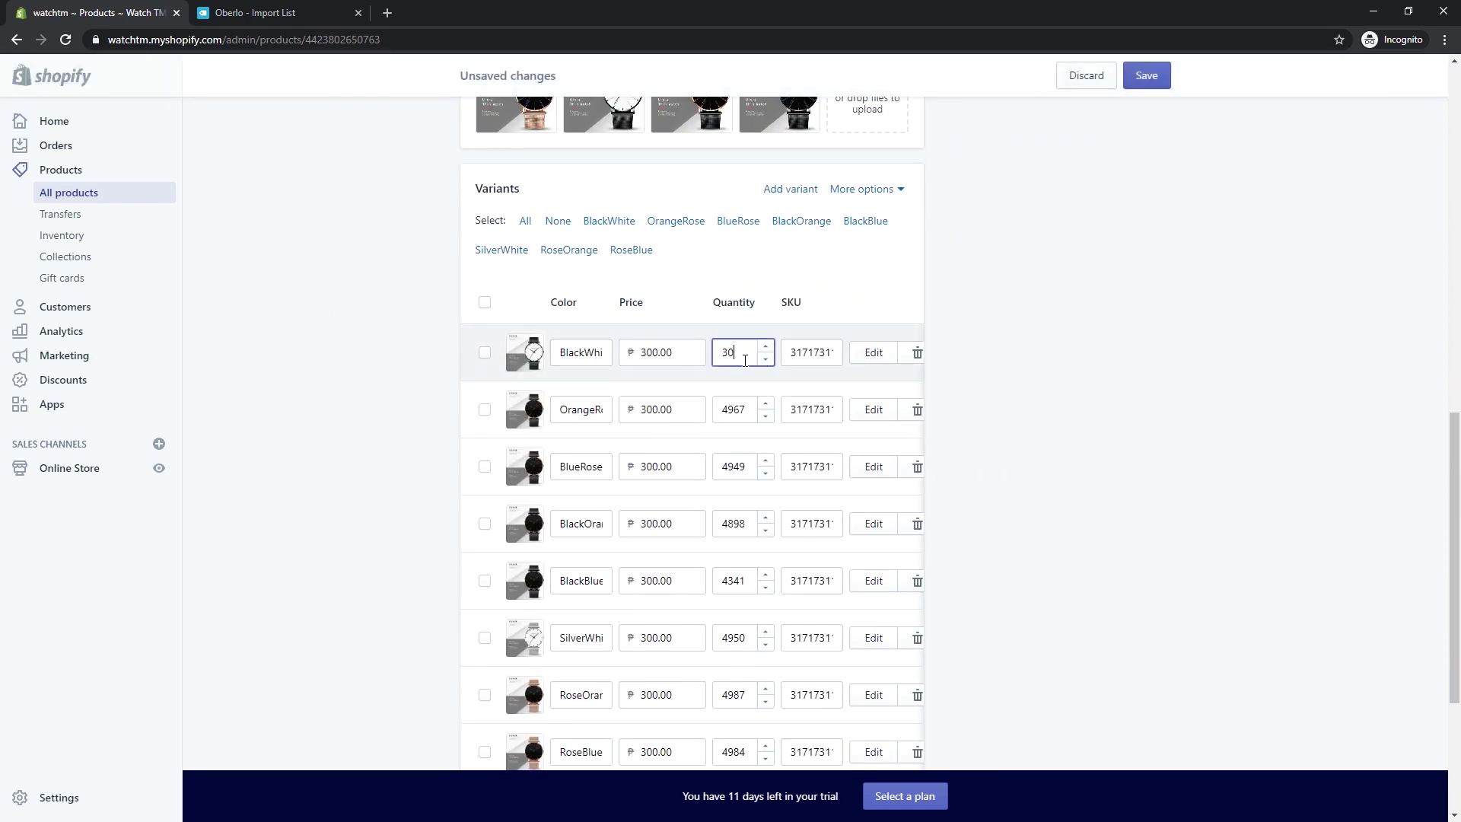
double_click(745, 408)
text(30)
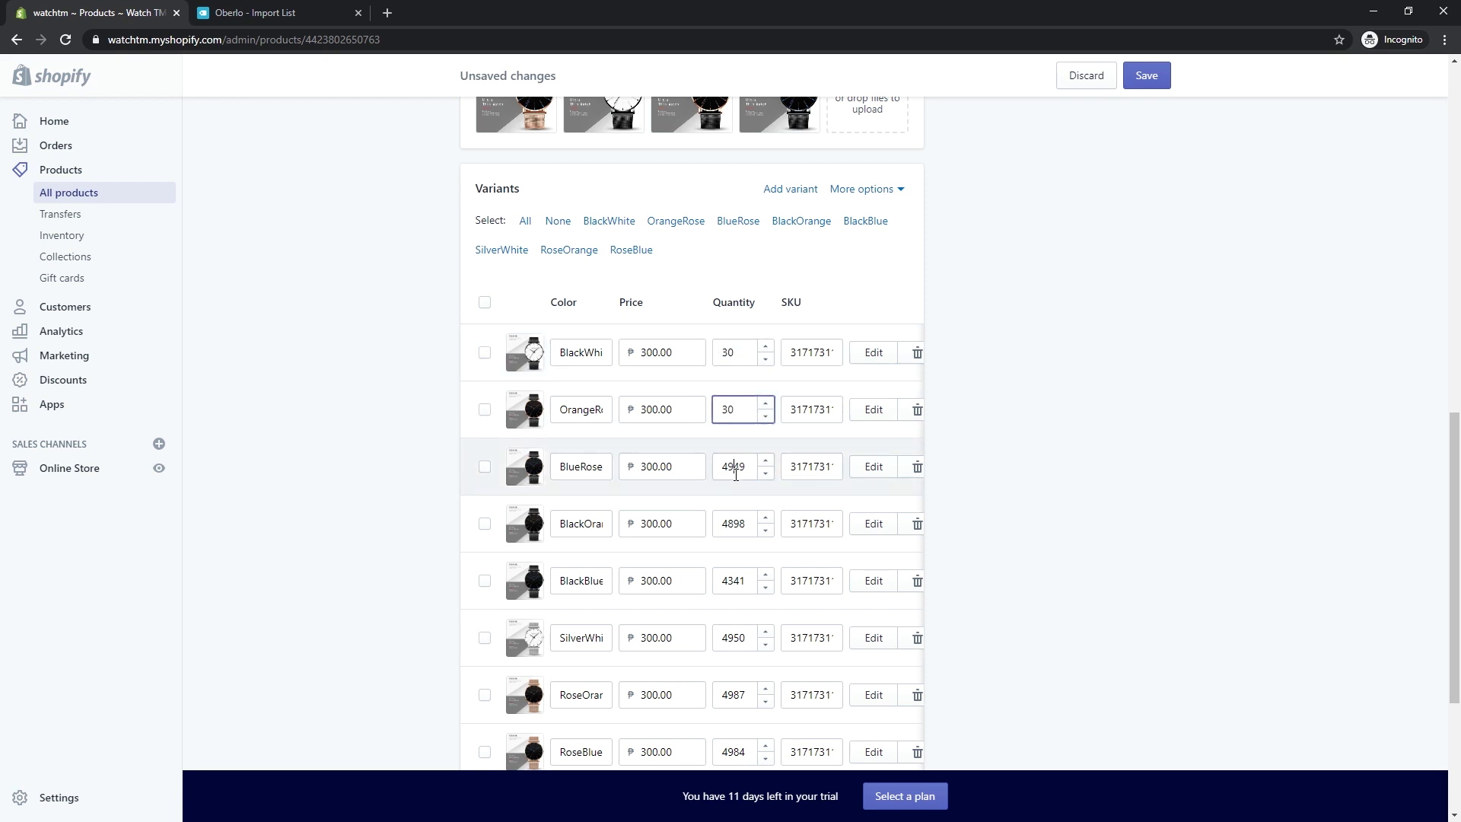
double_click(735, 465)
text(30)
double_click(734, 522)
text(30)
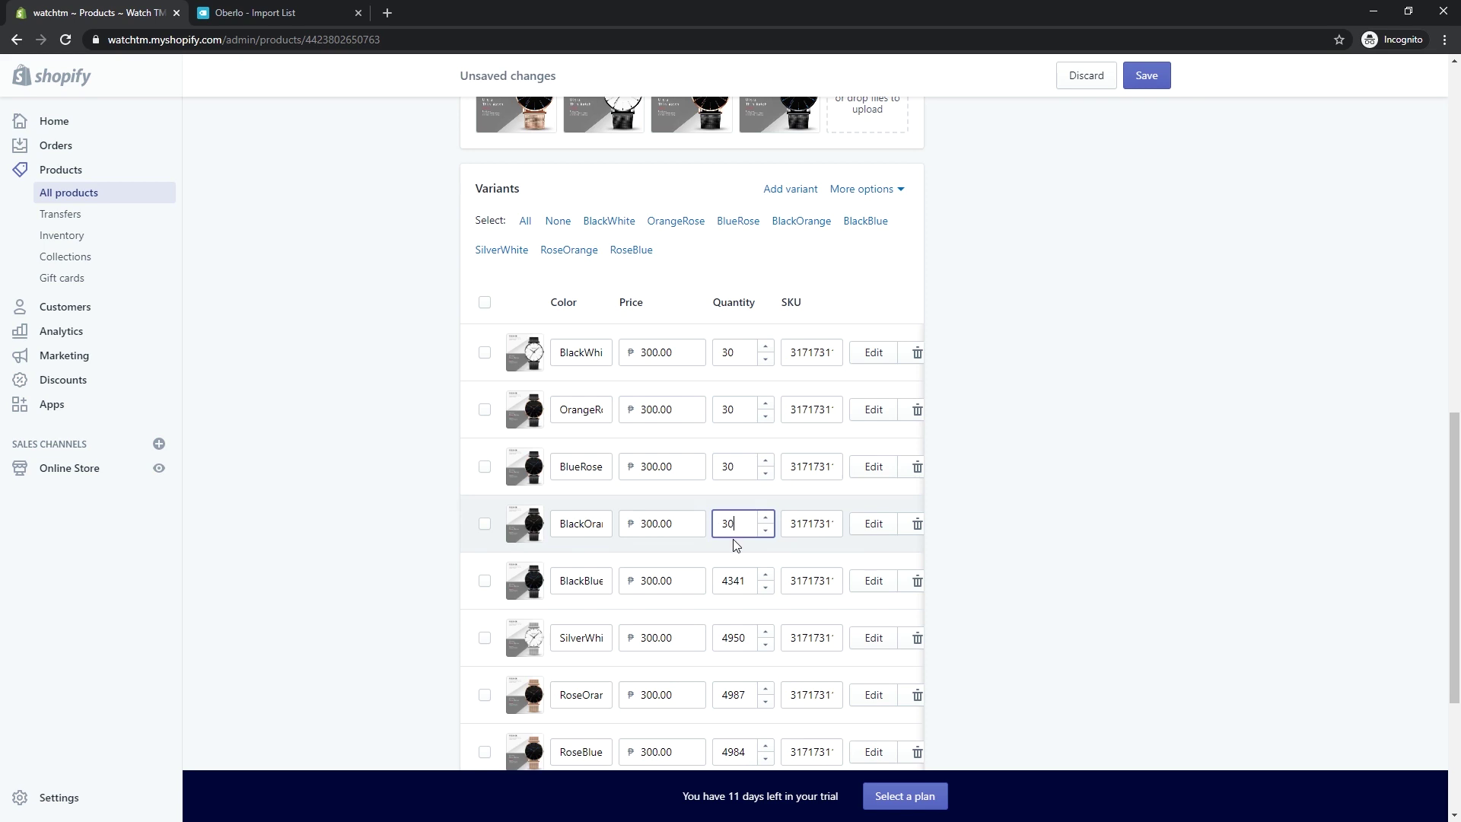
scroll(734, 531, down, 1)
double_click(734, 503)
text(30)
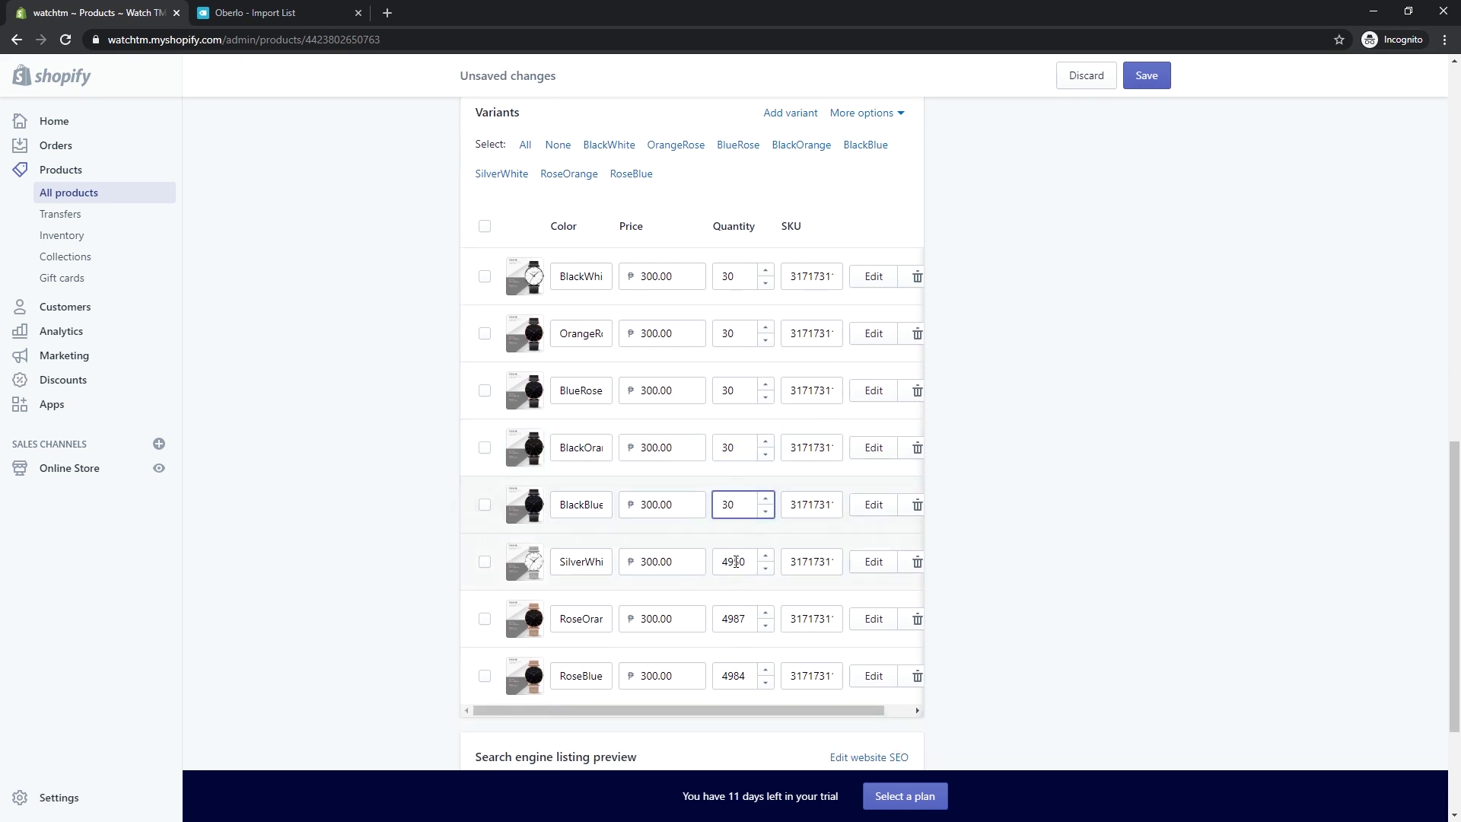
double_click(734, 561)
text(30)
double_click(731, 617)
text(30)
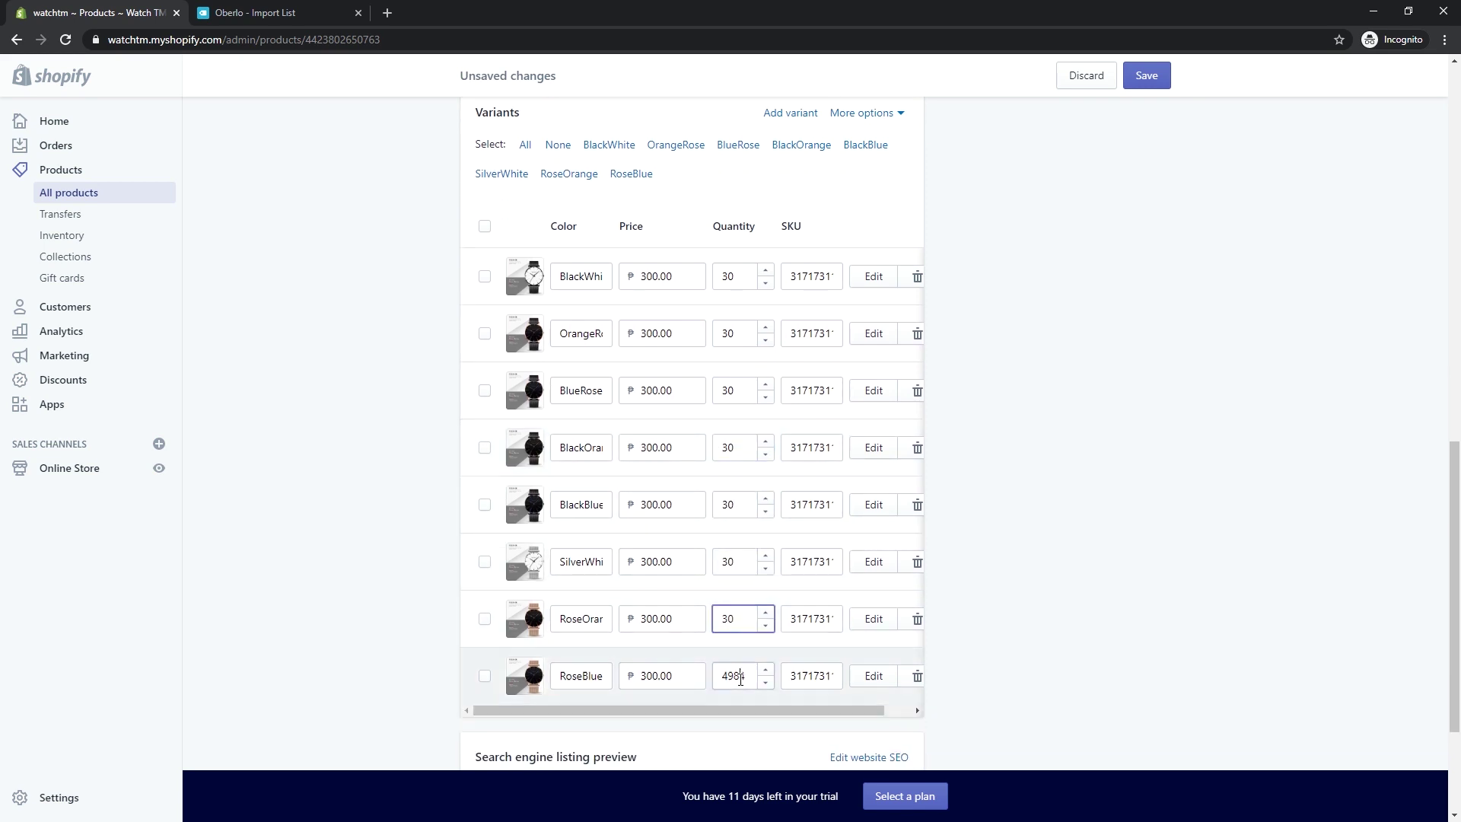
double_click(740, 676)
text(30)
scroll(920, 594, down, 3)
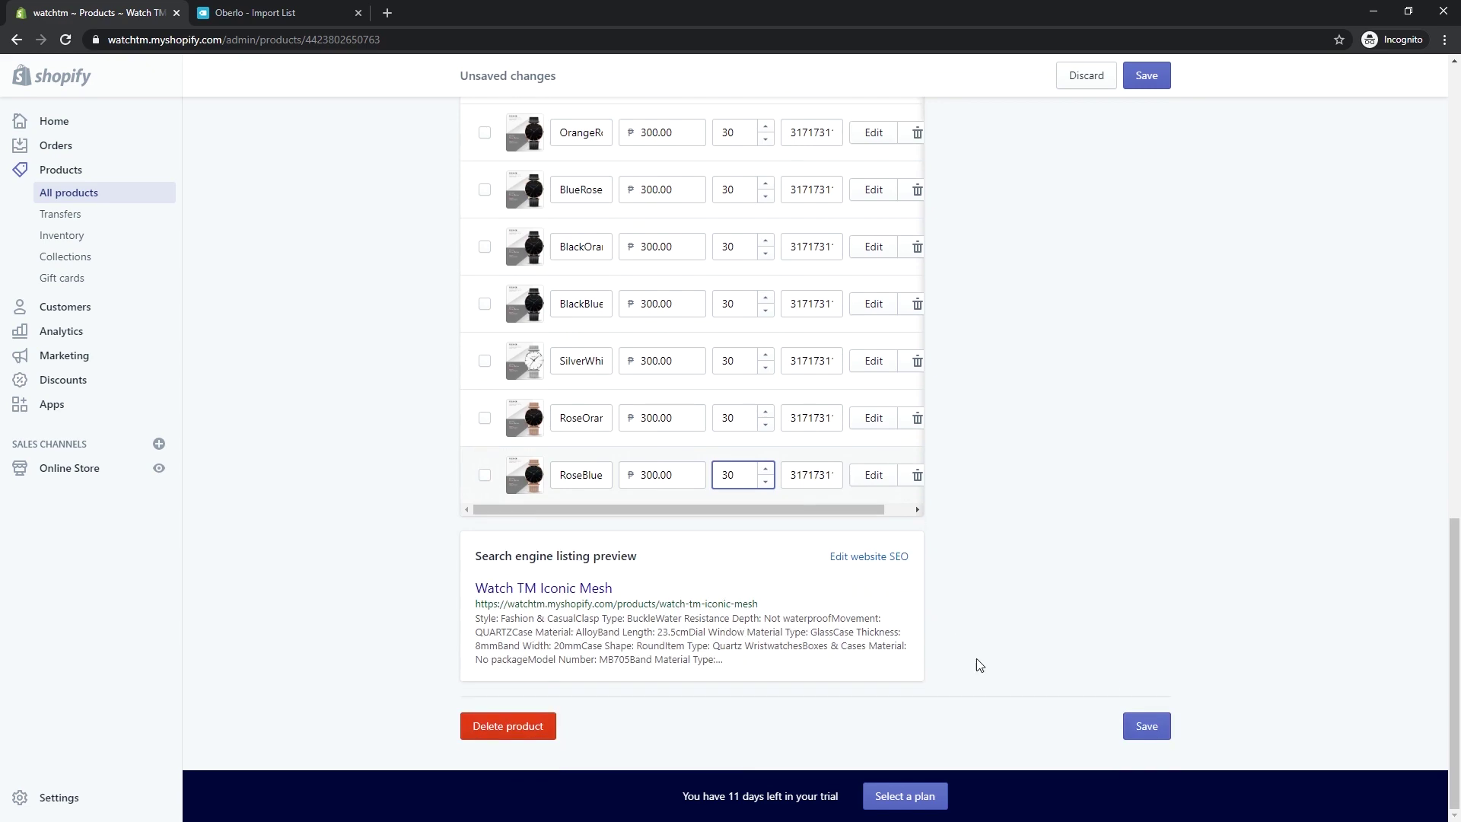
click(1138, 731)
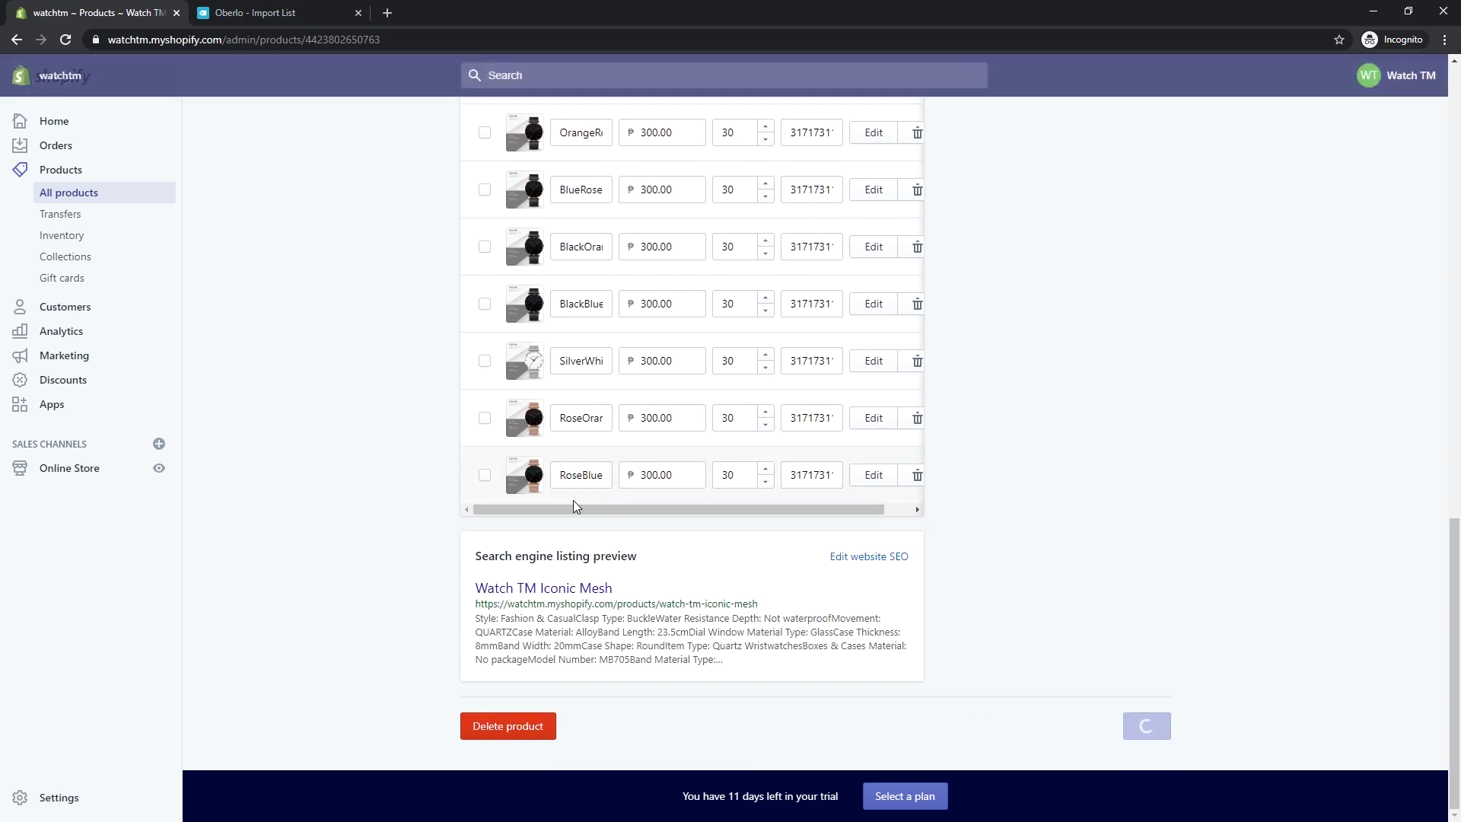
scroll(566, 496, up, 6)
scroll(555, 491, up, 2)
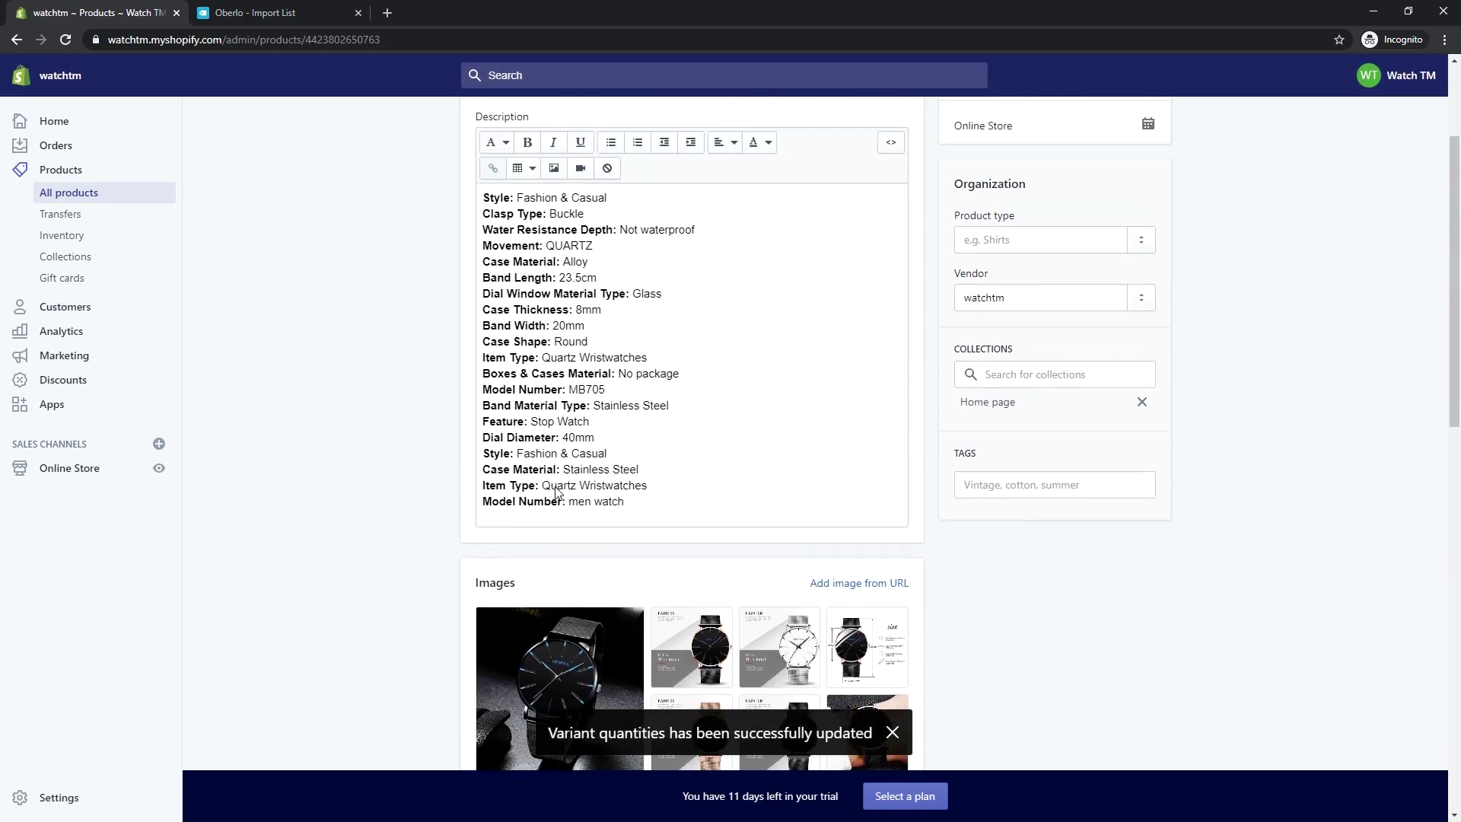
scroll(556, 492, up, 2)
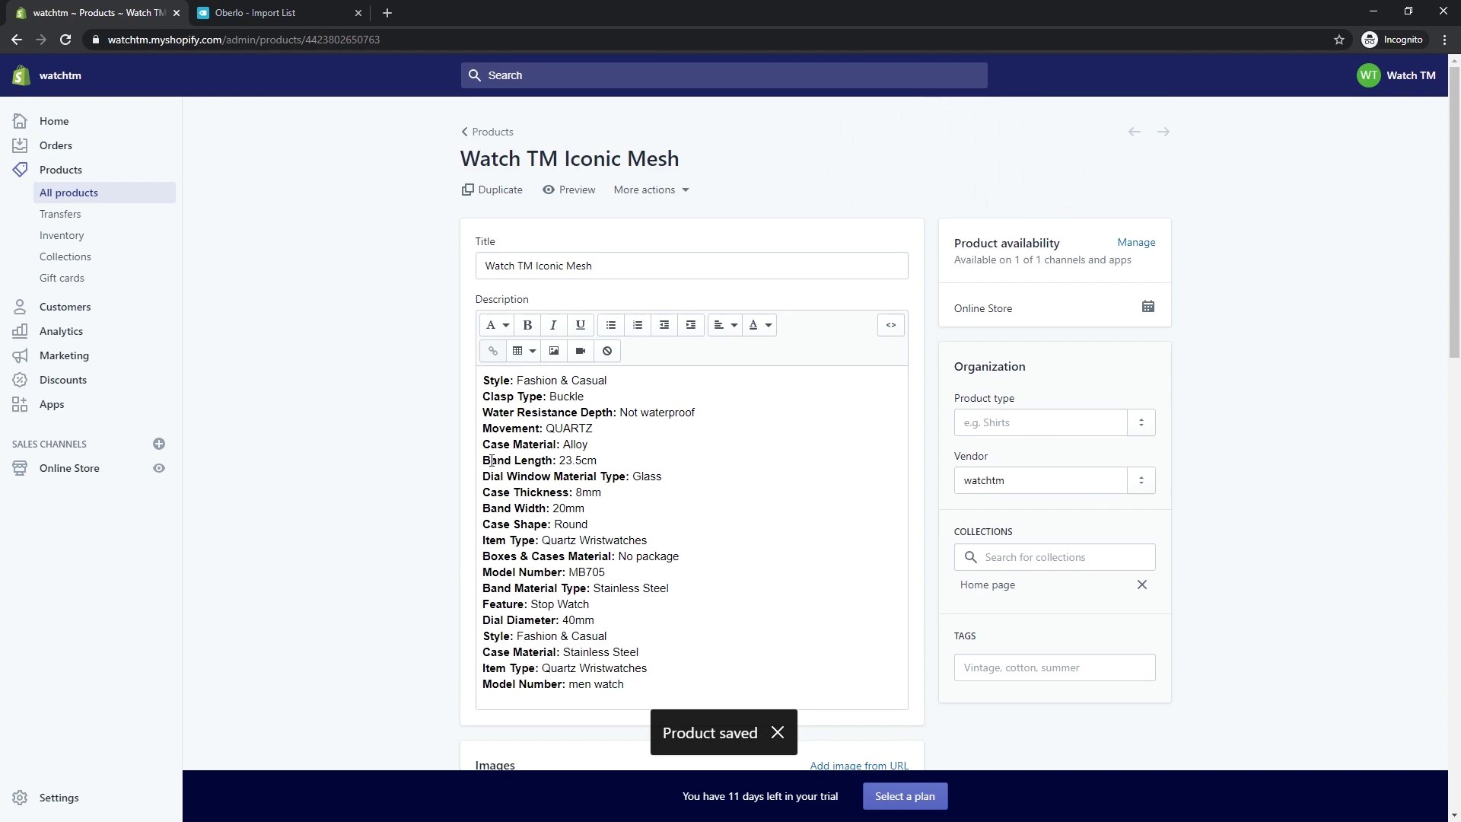
click(562, 194)
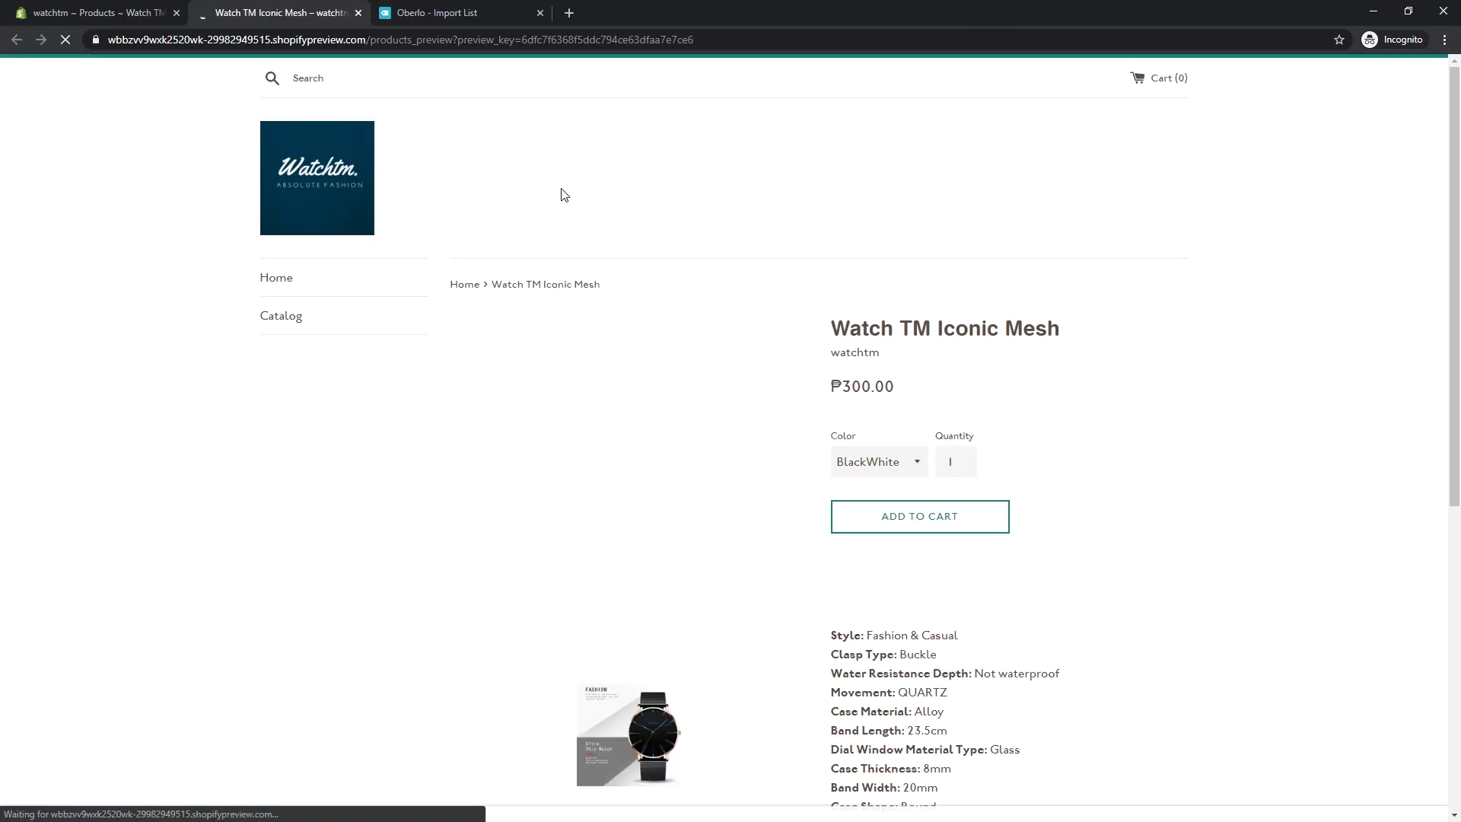
scroll(665, 480, down, 2)
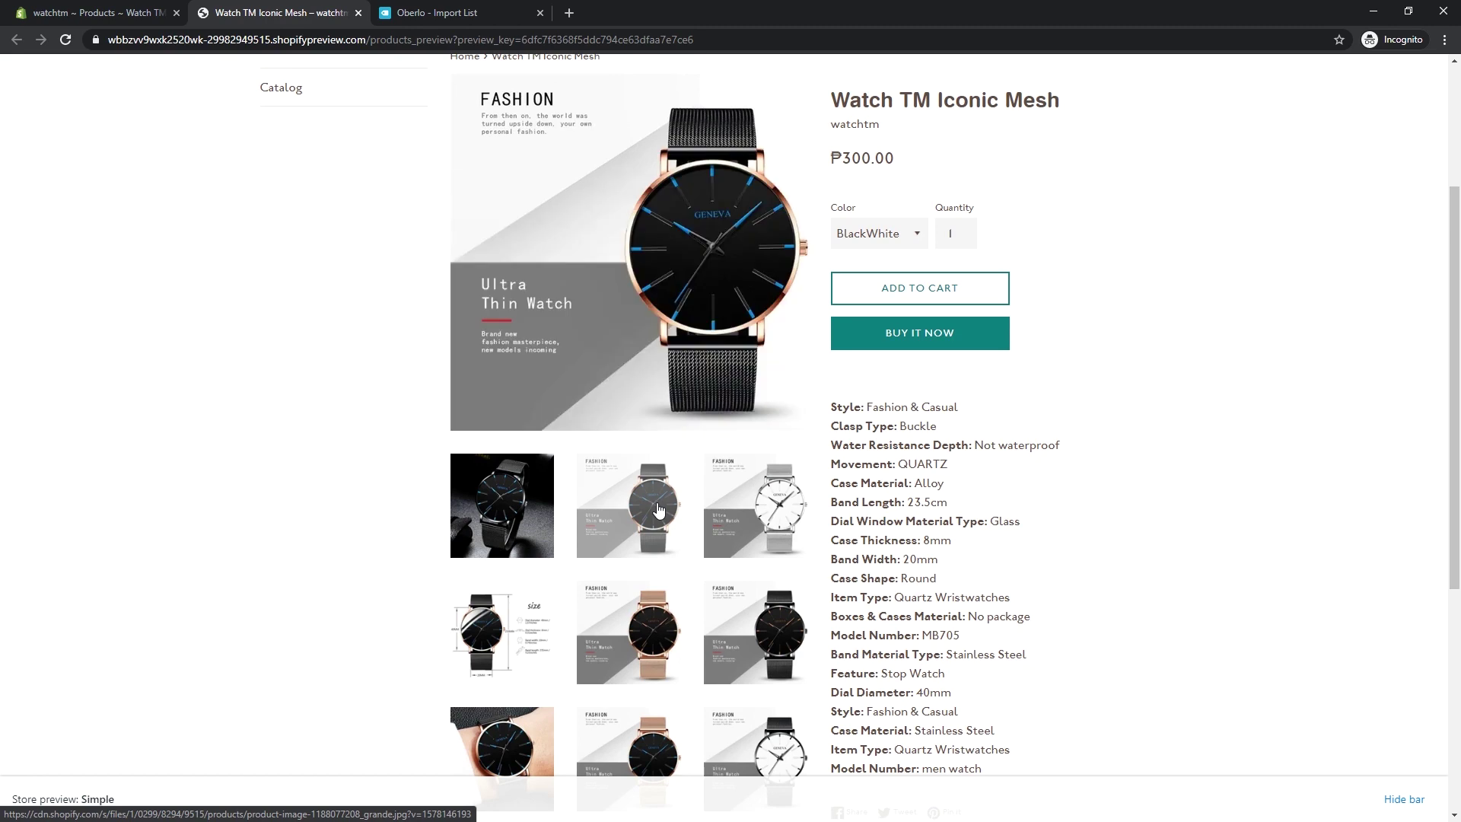
Show the silver and white Iconic Mesh watch as the main storefront preview image
click(753, 521)
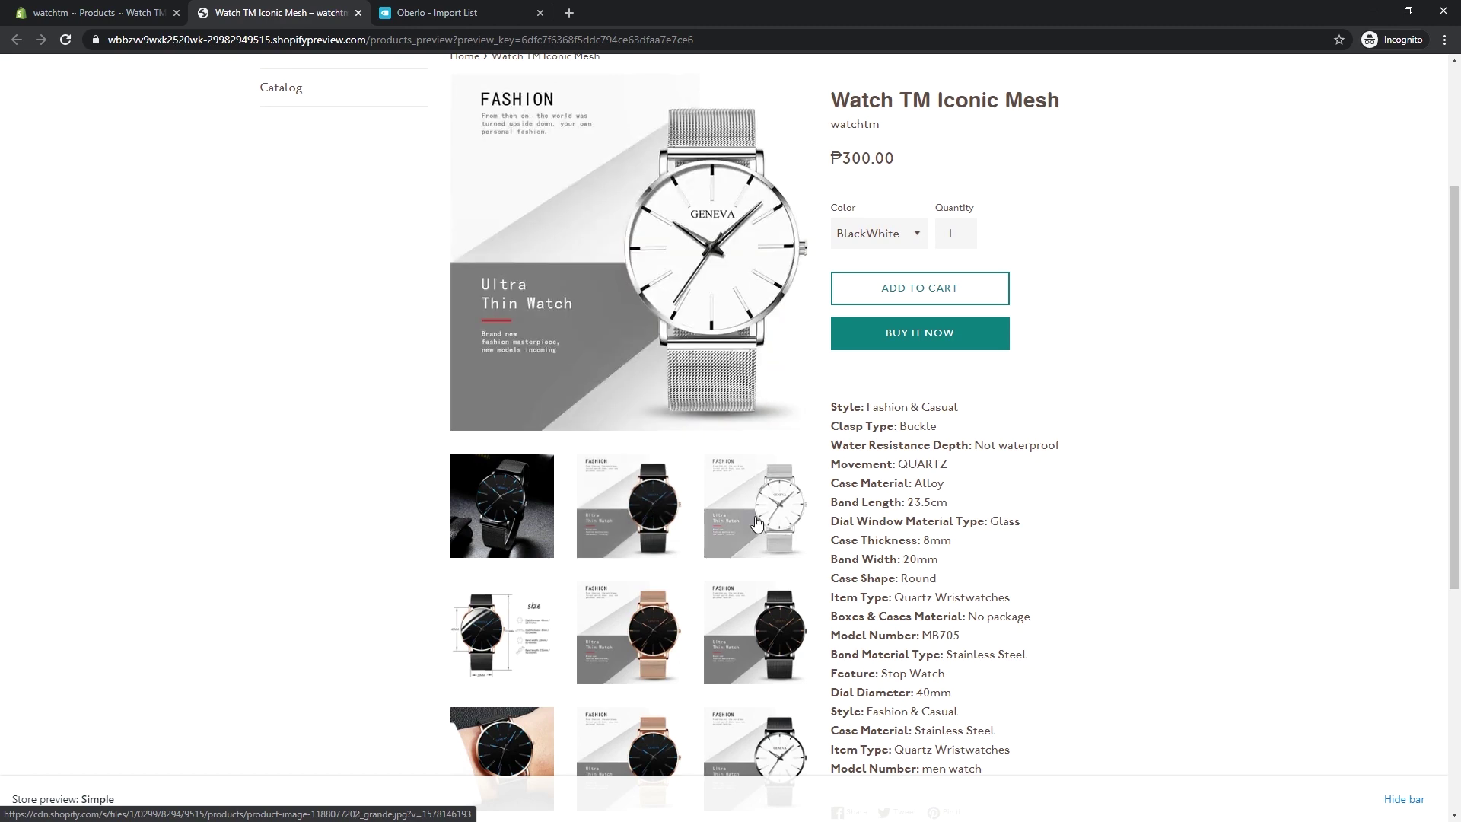
click(461, 14)
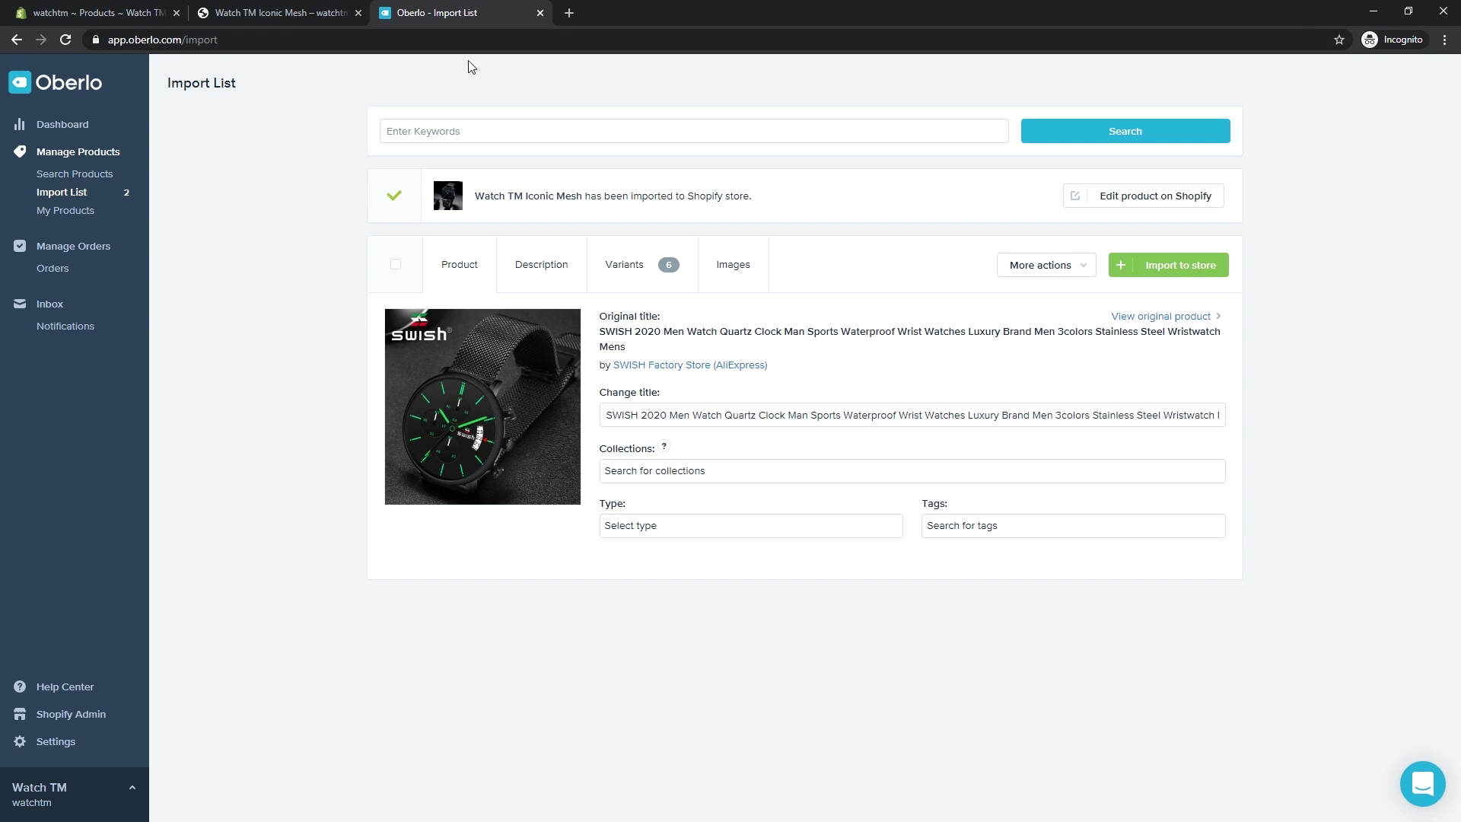
Refresh the import list and replace the SWISH watch's title with 'Watch TM Chrono Mesh'
click(55, 194)
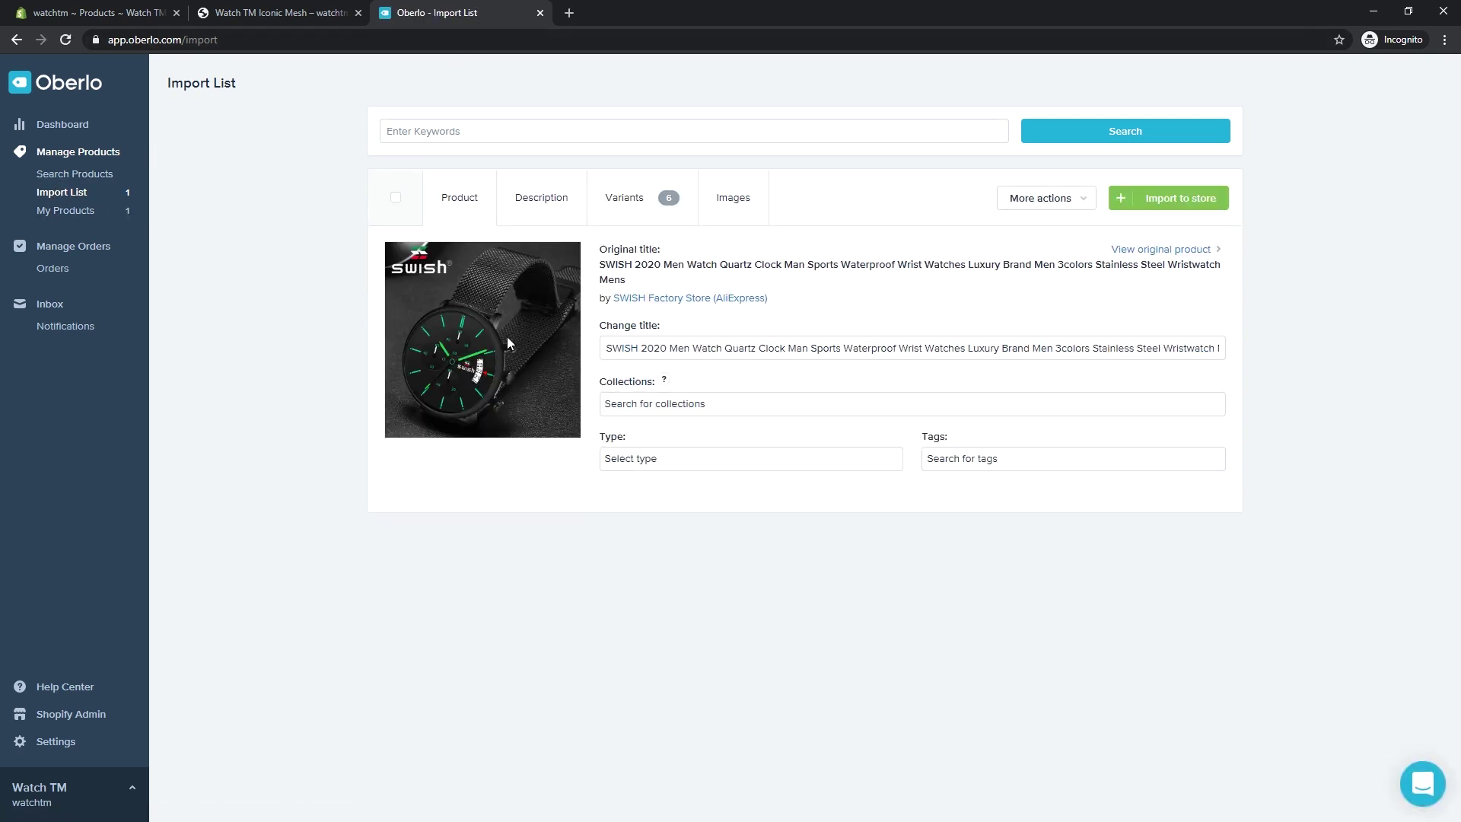
click(717, 351)
triple_click(717, 349)
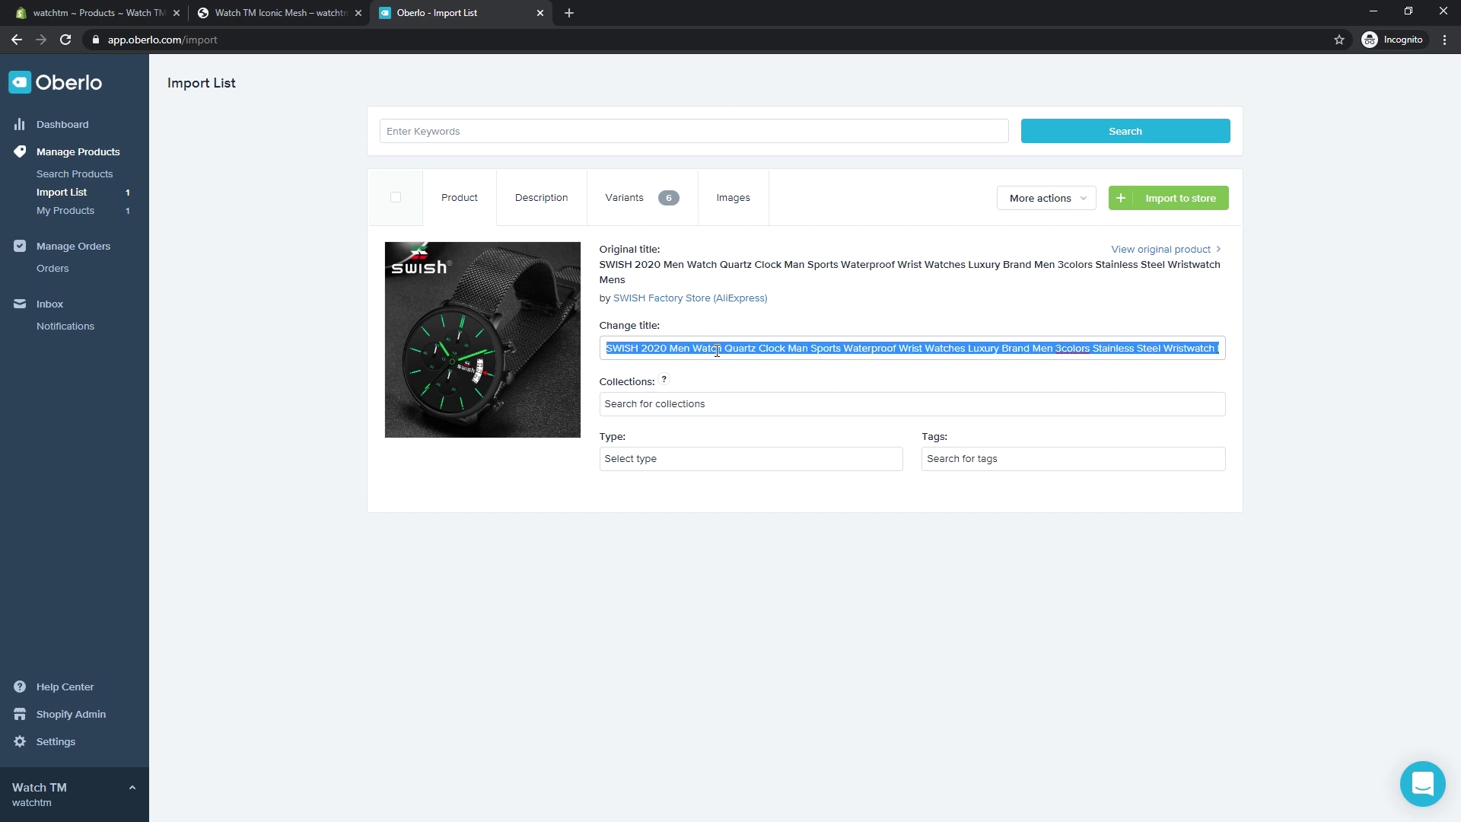
text(Watch TM Chrono Mesh)
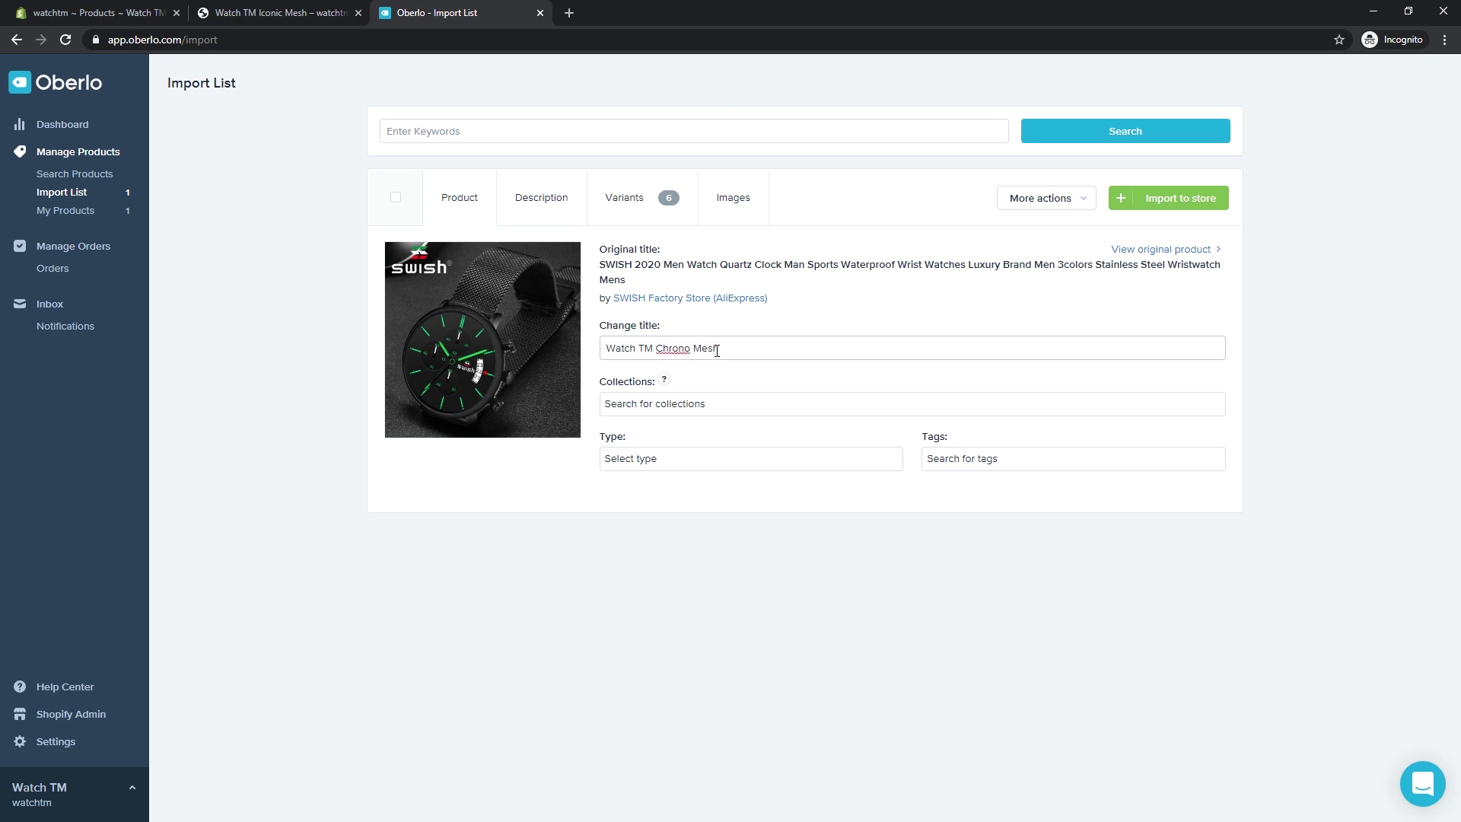
click(740, 353)
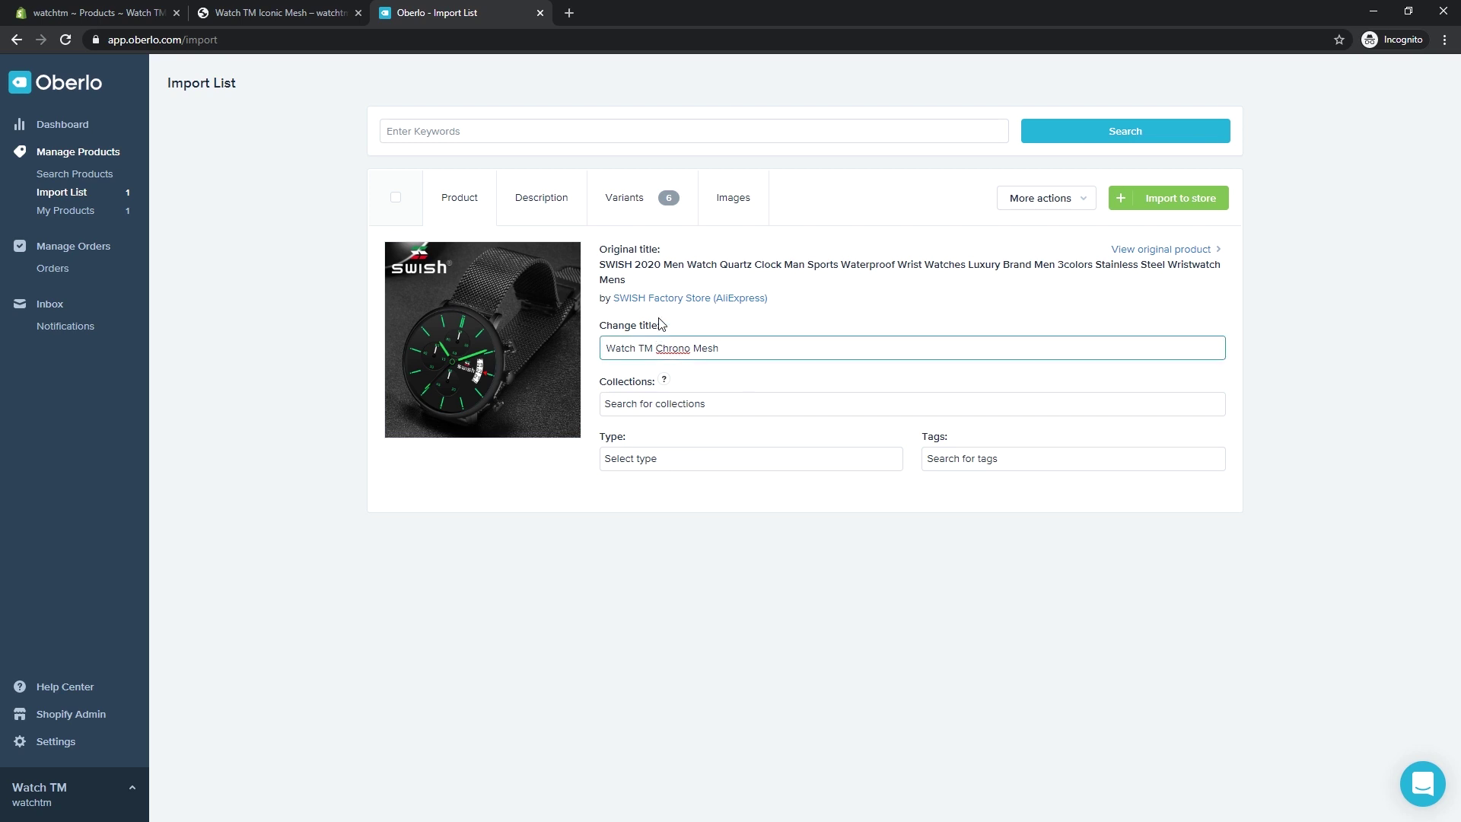
click(545, 213)
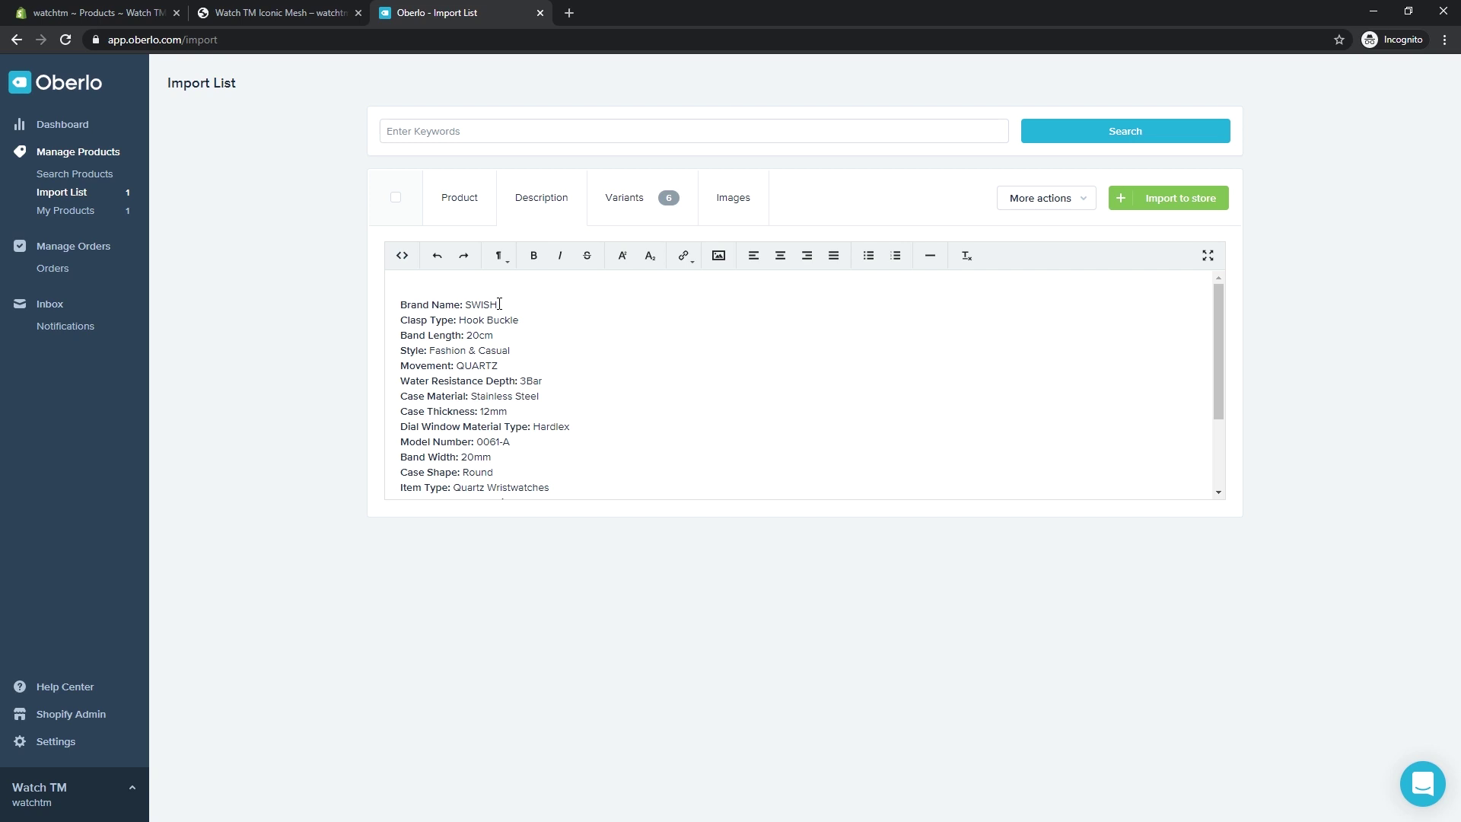
Delete the 'Brand Name: SWISH' line from the Chrono Mesh description
triple_click(500, 304)
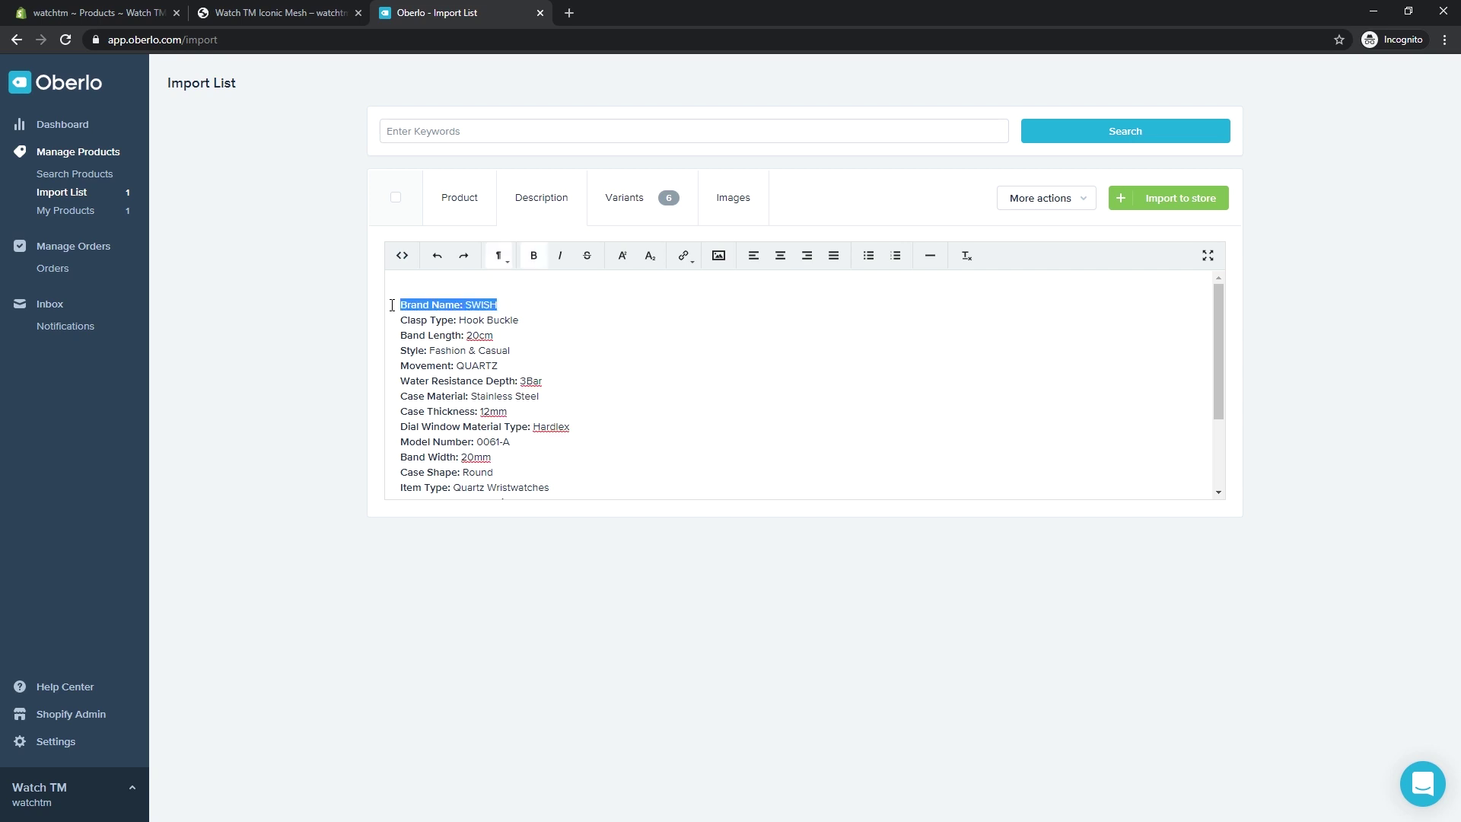
key(BackSpace)
key(BackSpace)
scroll(531, 365, down, 2)
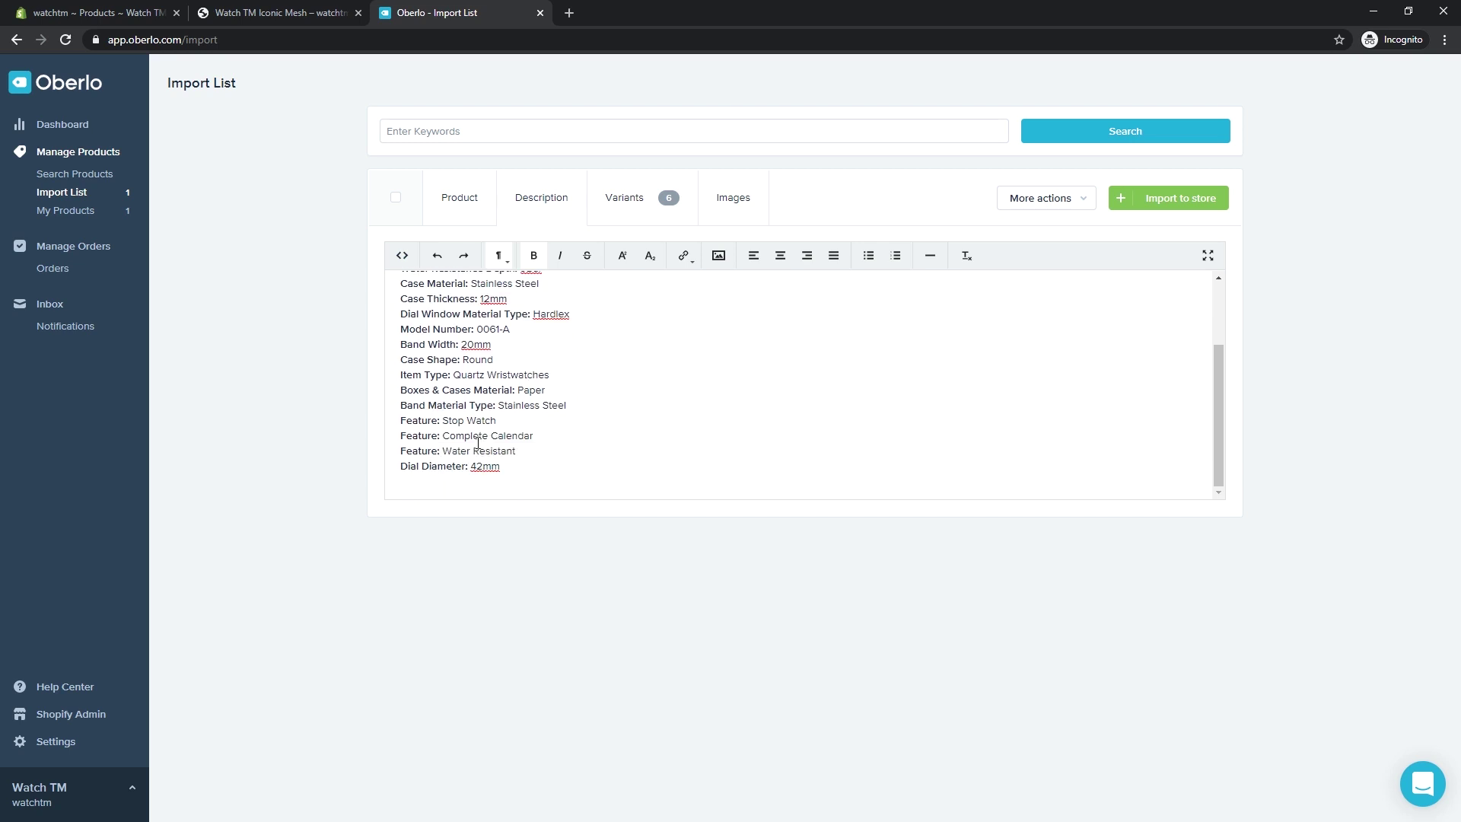
scroll(477, 445, up, 2)
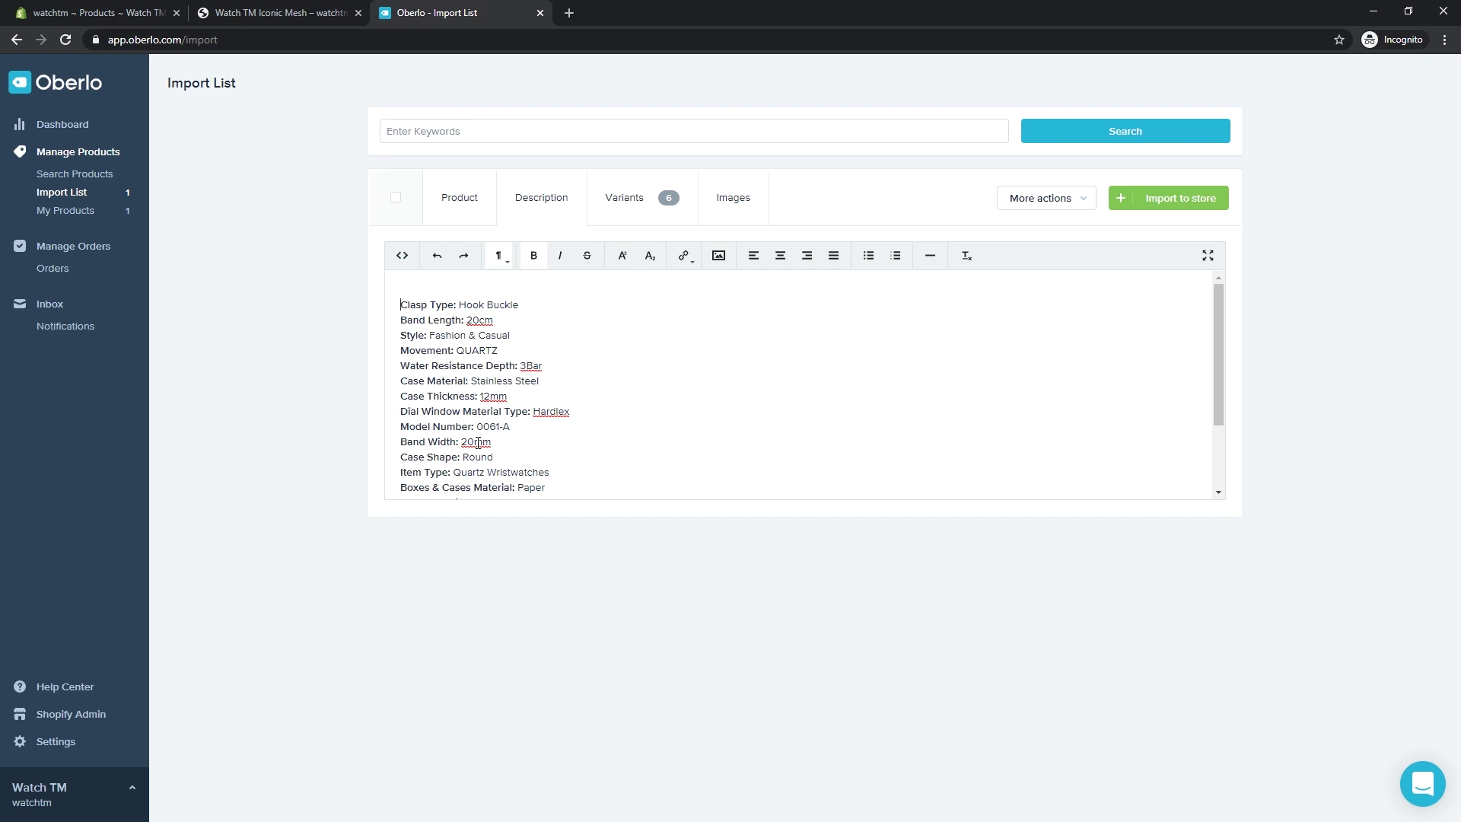
scroll(477, 444, down, 2)
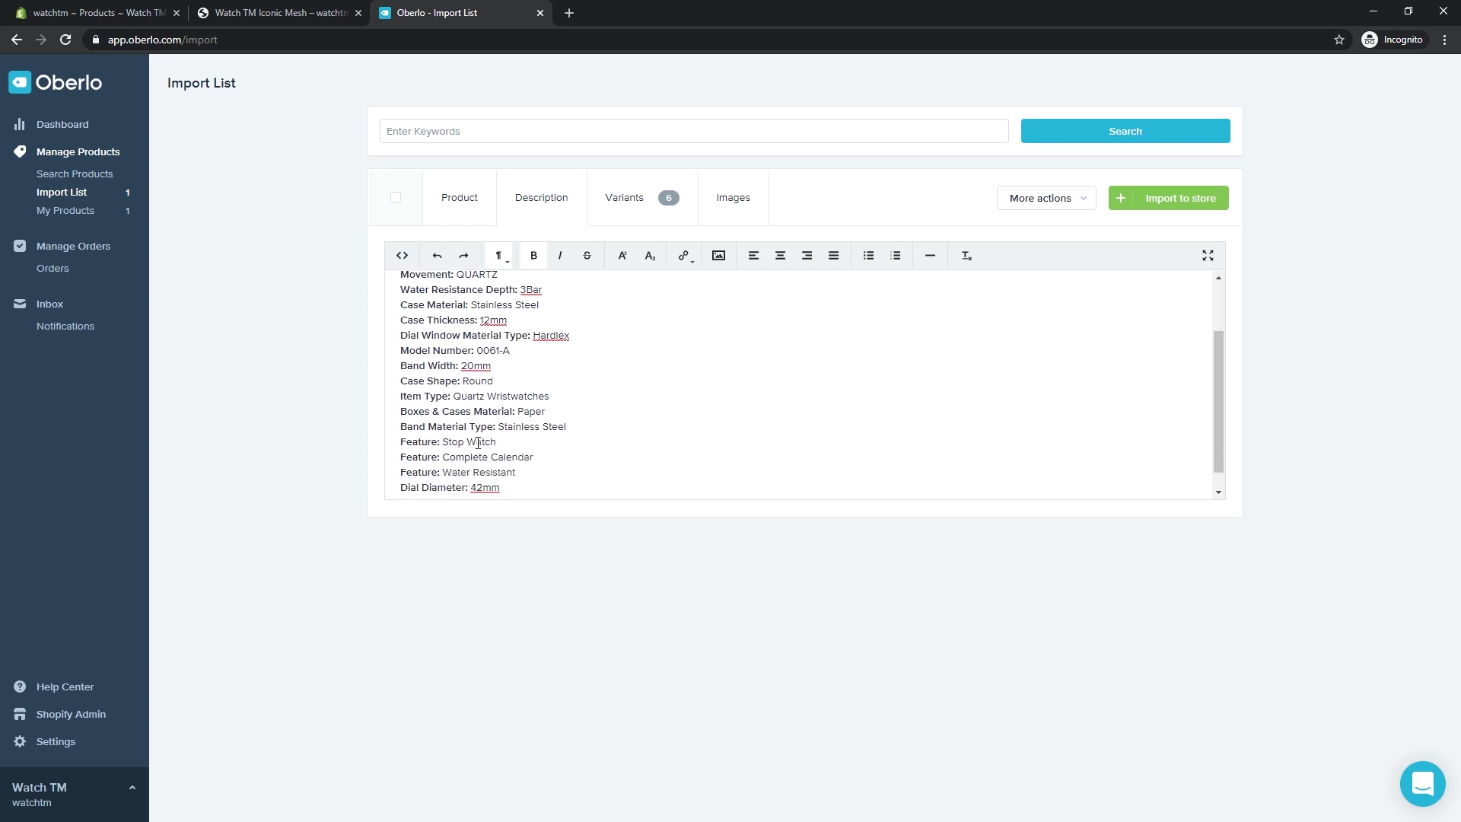
click(637, 218)
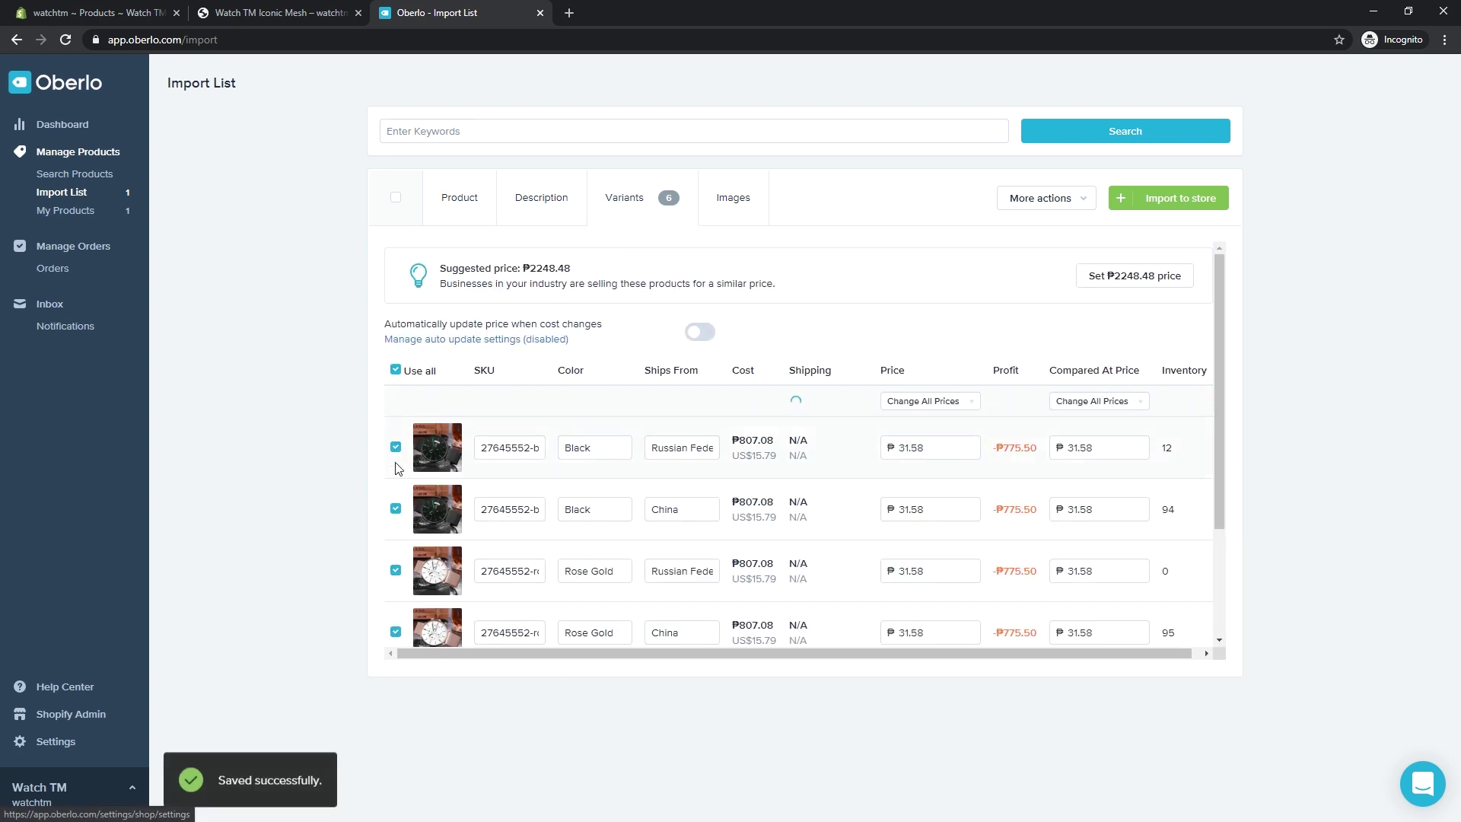
Deselect all but the Russian-shipped Black variant and price it at ₱1000.00
click(397, 372)
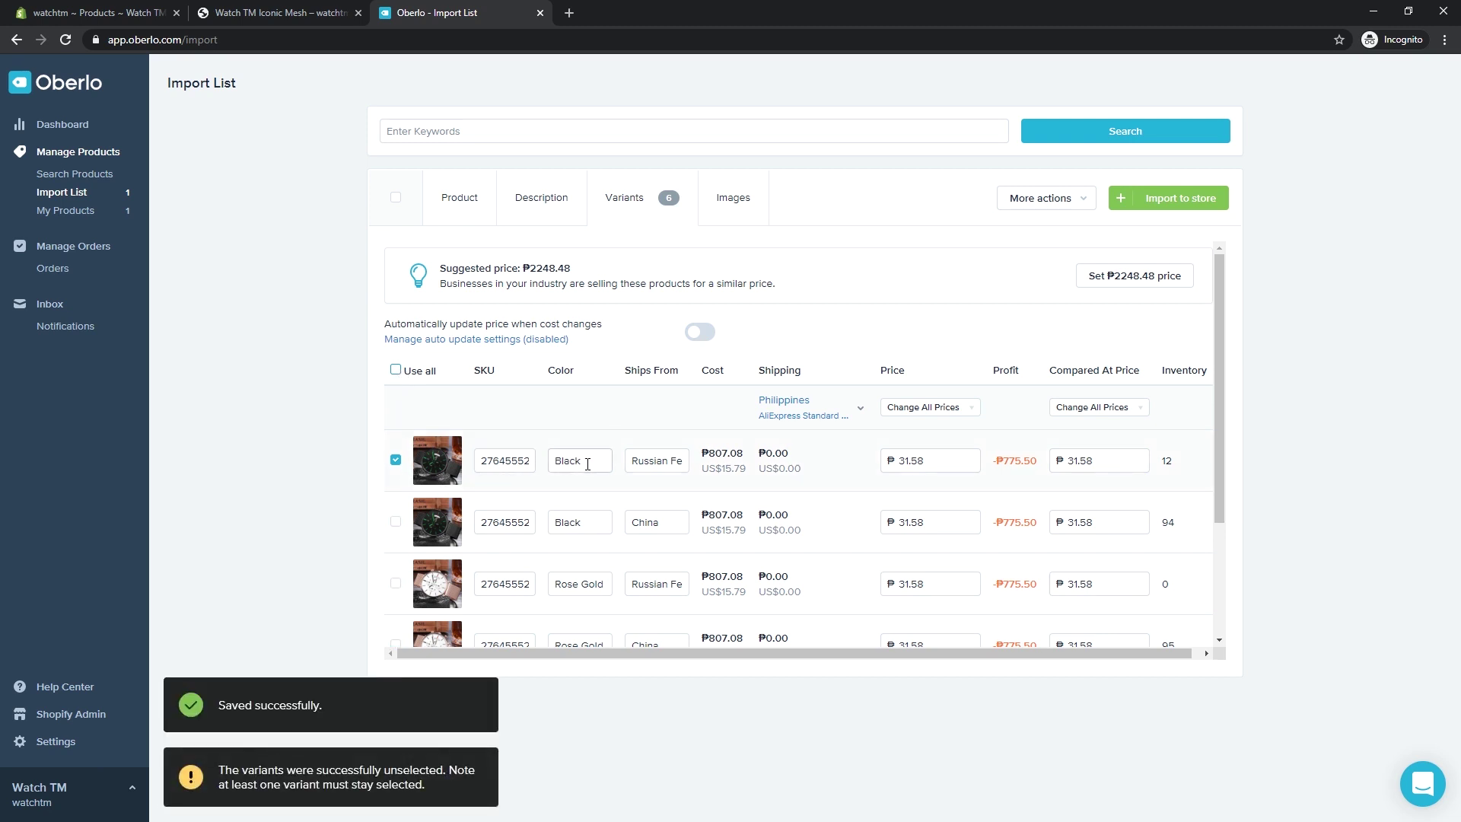
click(913, 462)
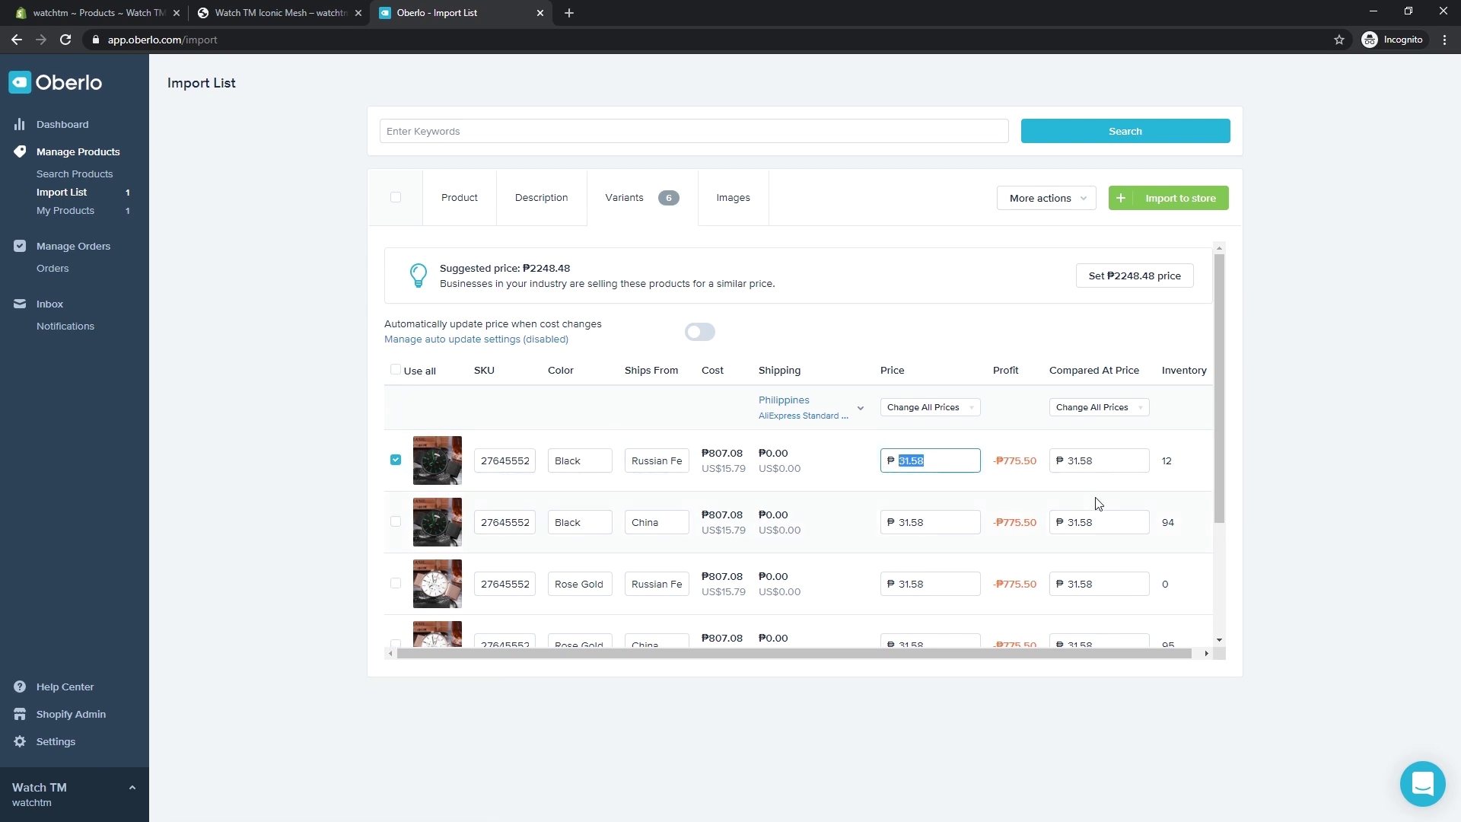
text(1000)
click(1099, 460)
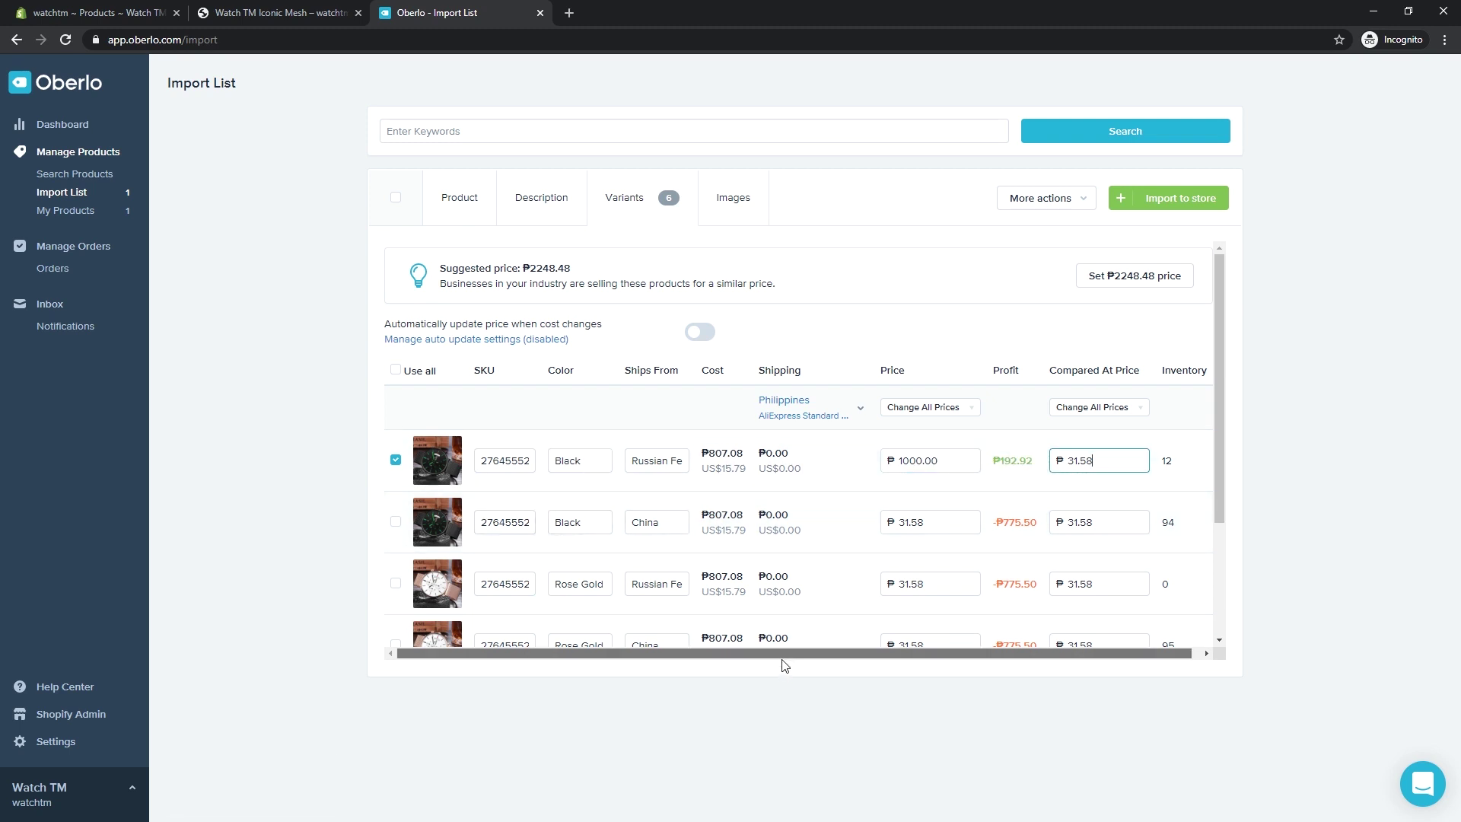
drag(784, 653, 673, 654)
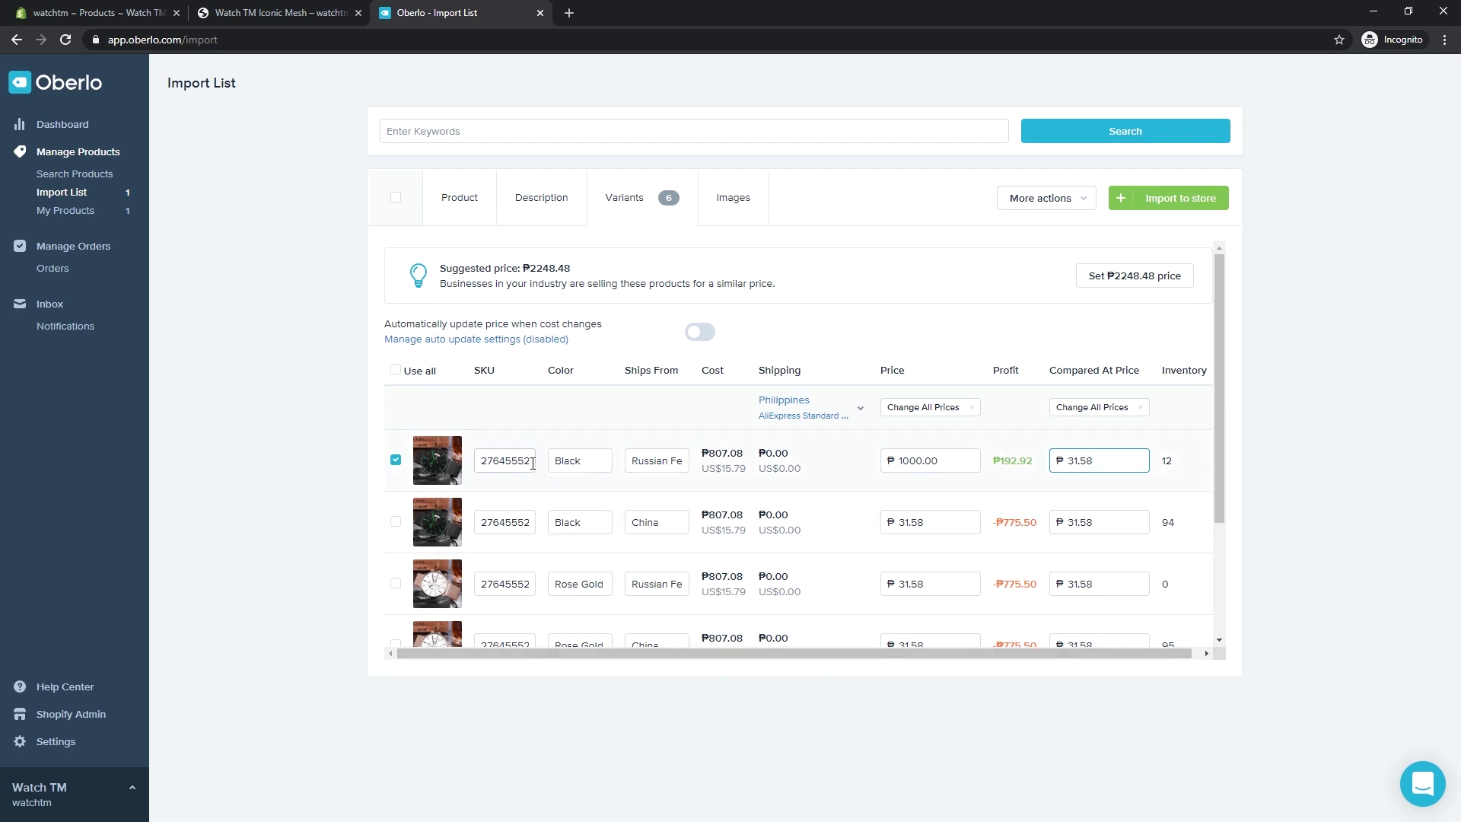
Remove images 2–4 from Chrono Mesh and add the final image instead
click(722, 202)
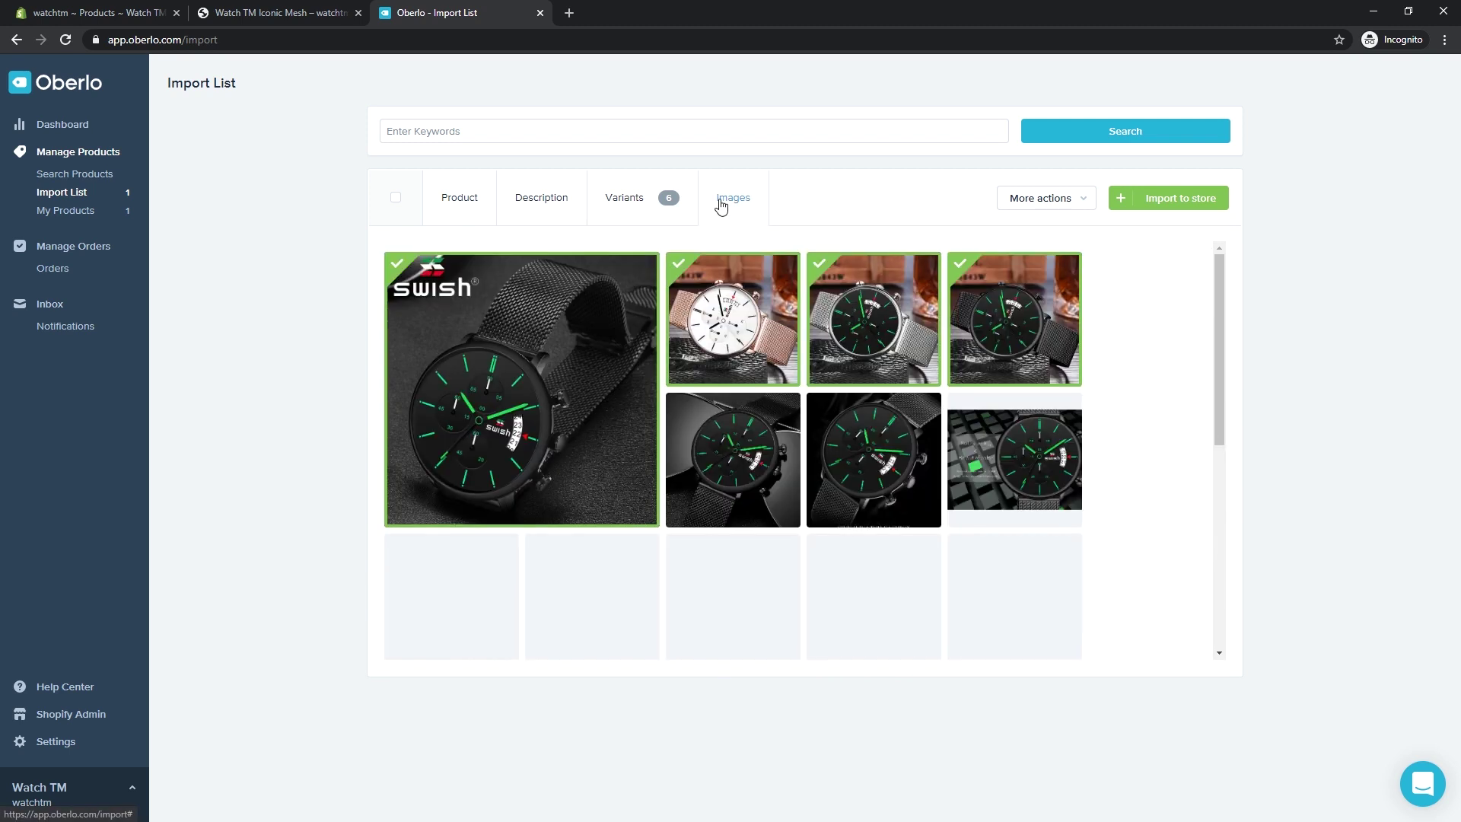
click(698, 274)
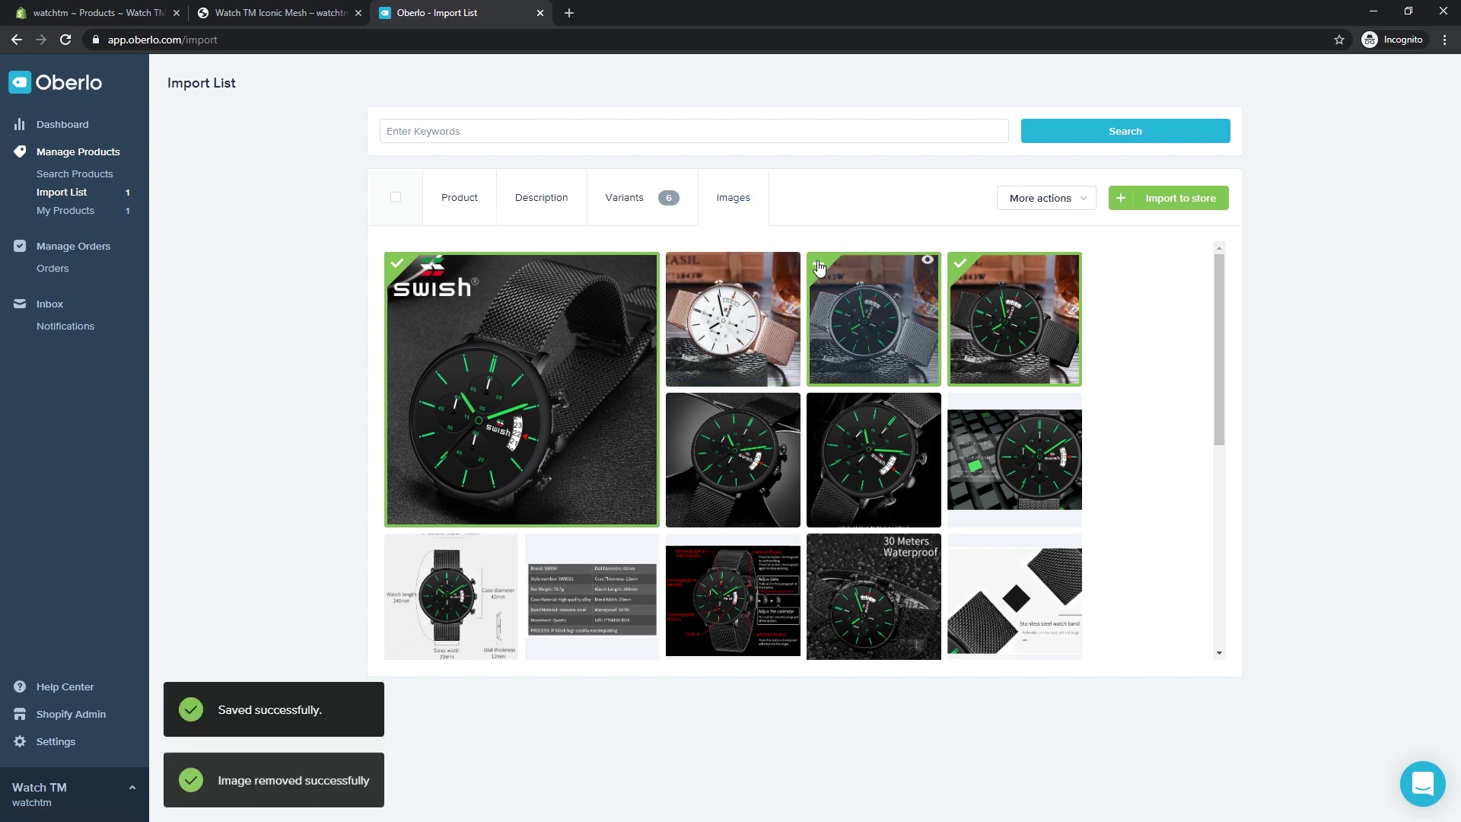
click(817, 264)
click(960, 264)
scroll(955, 453, down, 5)
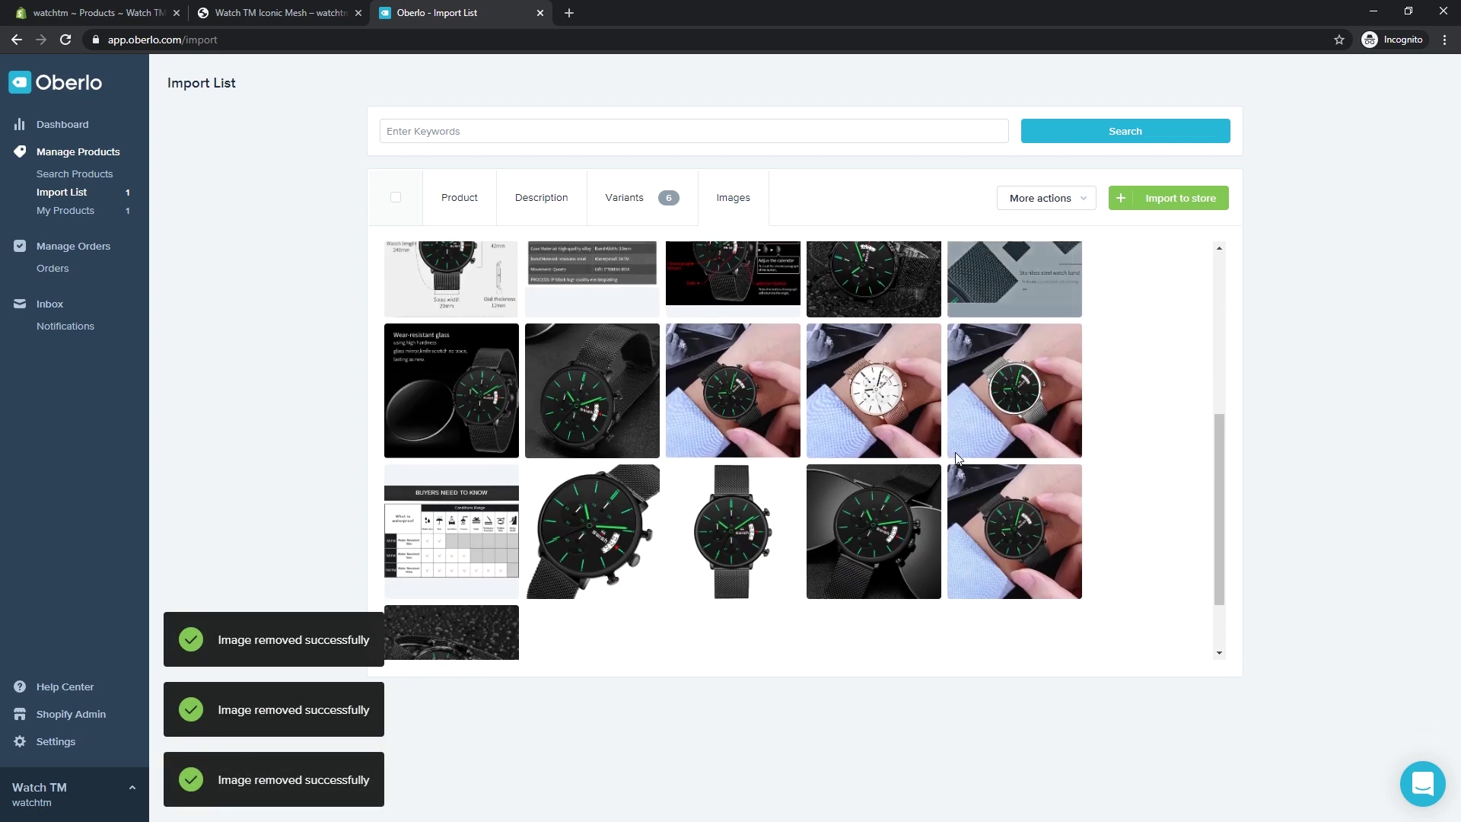
click(966, 493)
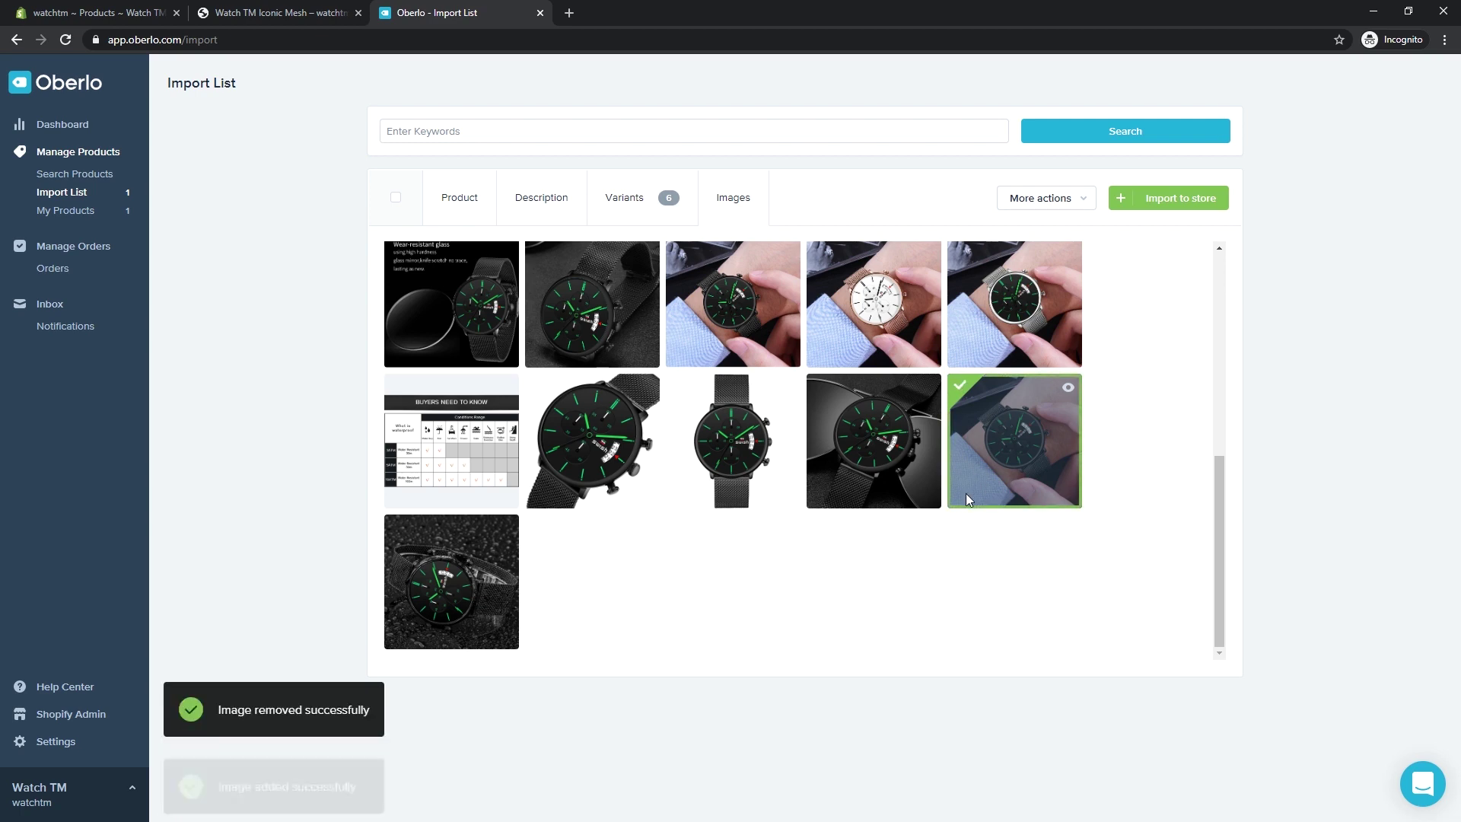
scroll(943, 489, up, 5)
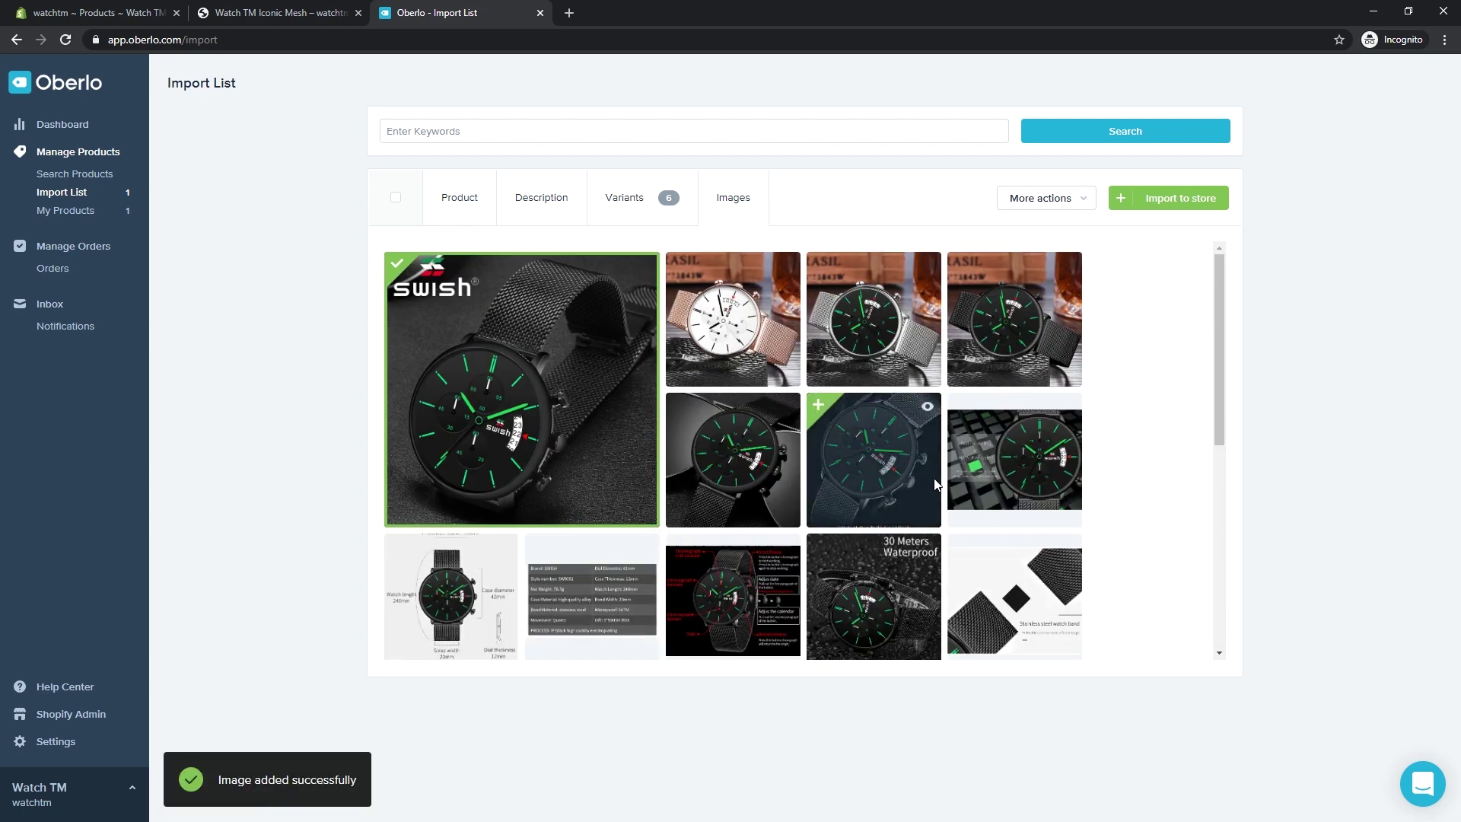
Import Chrono Mesh to the store and check both watches under My Products
click(1181, 202)
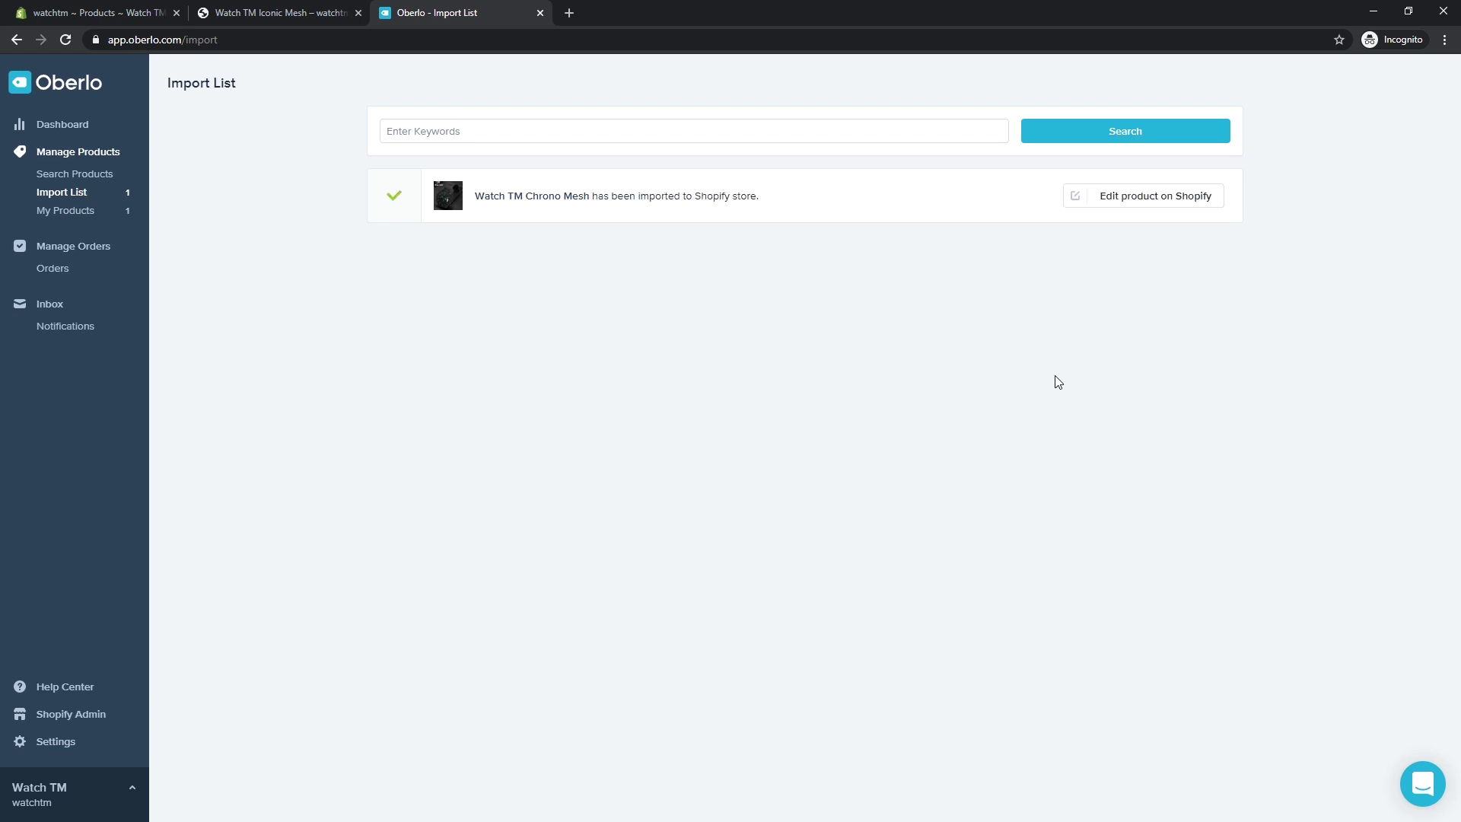
click(73, 199)
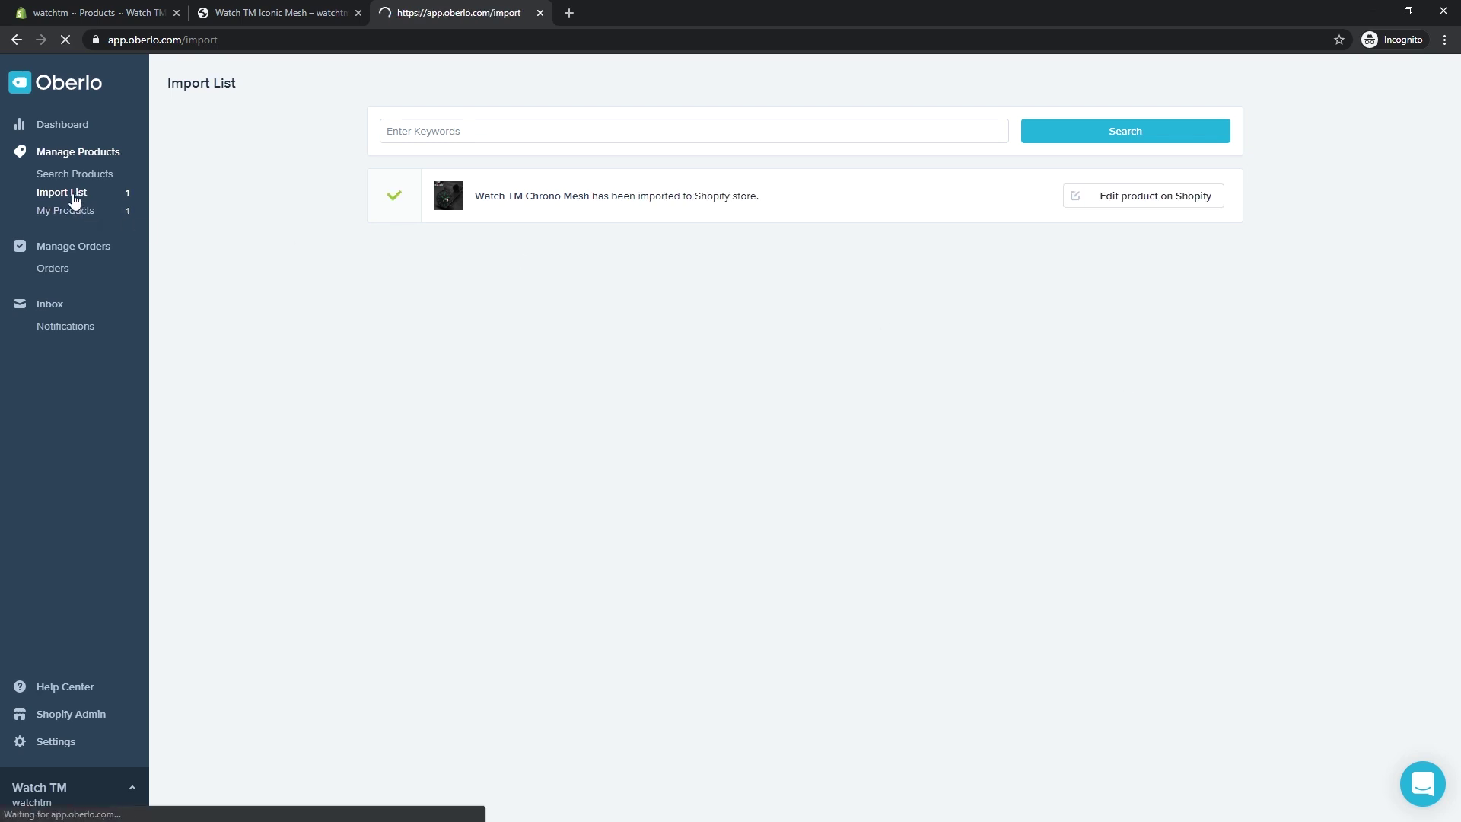
click(81, 216)
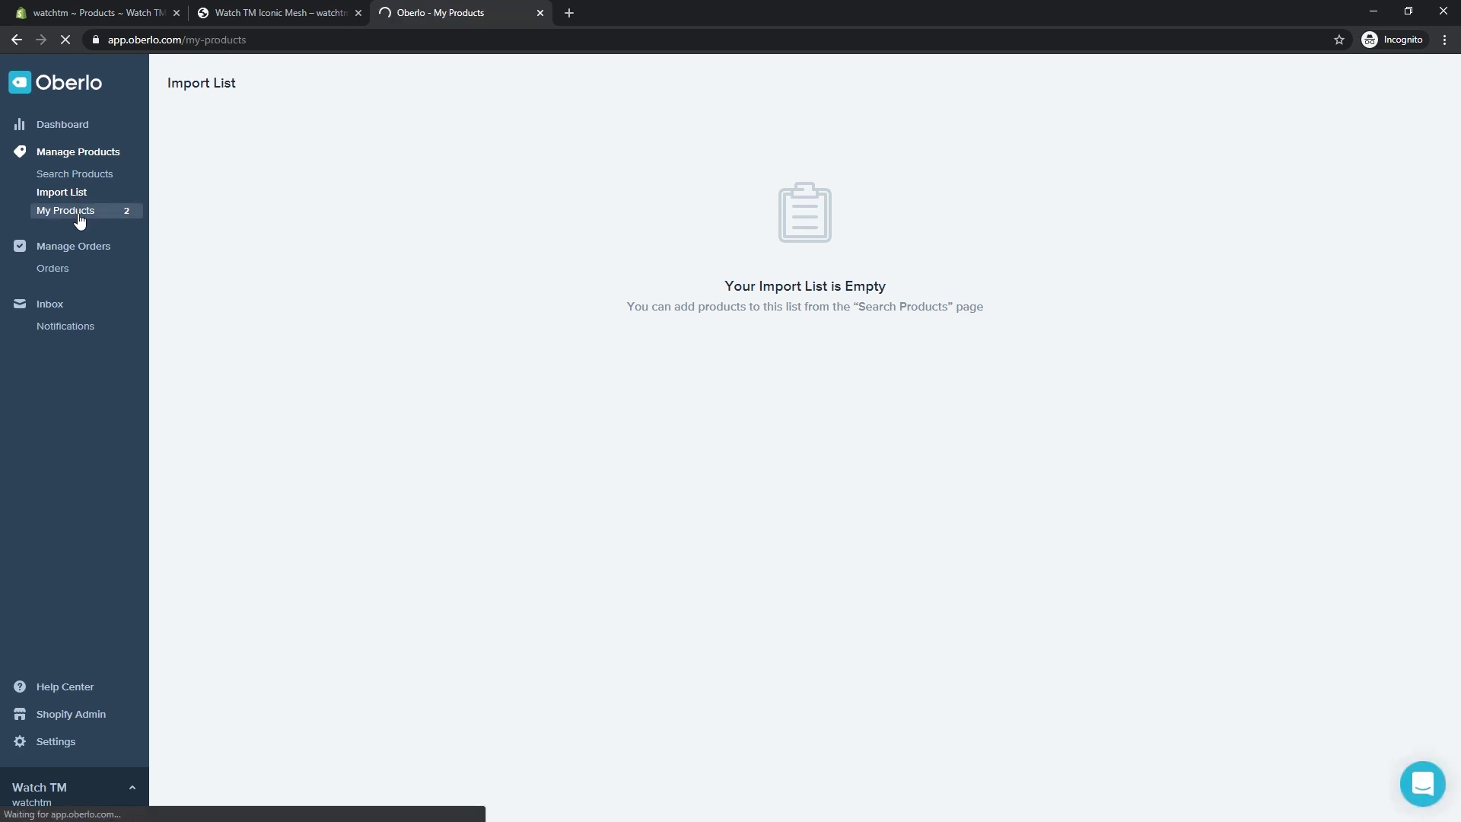
click(65, 13)
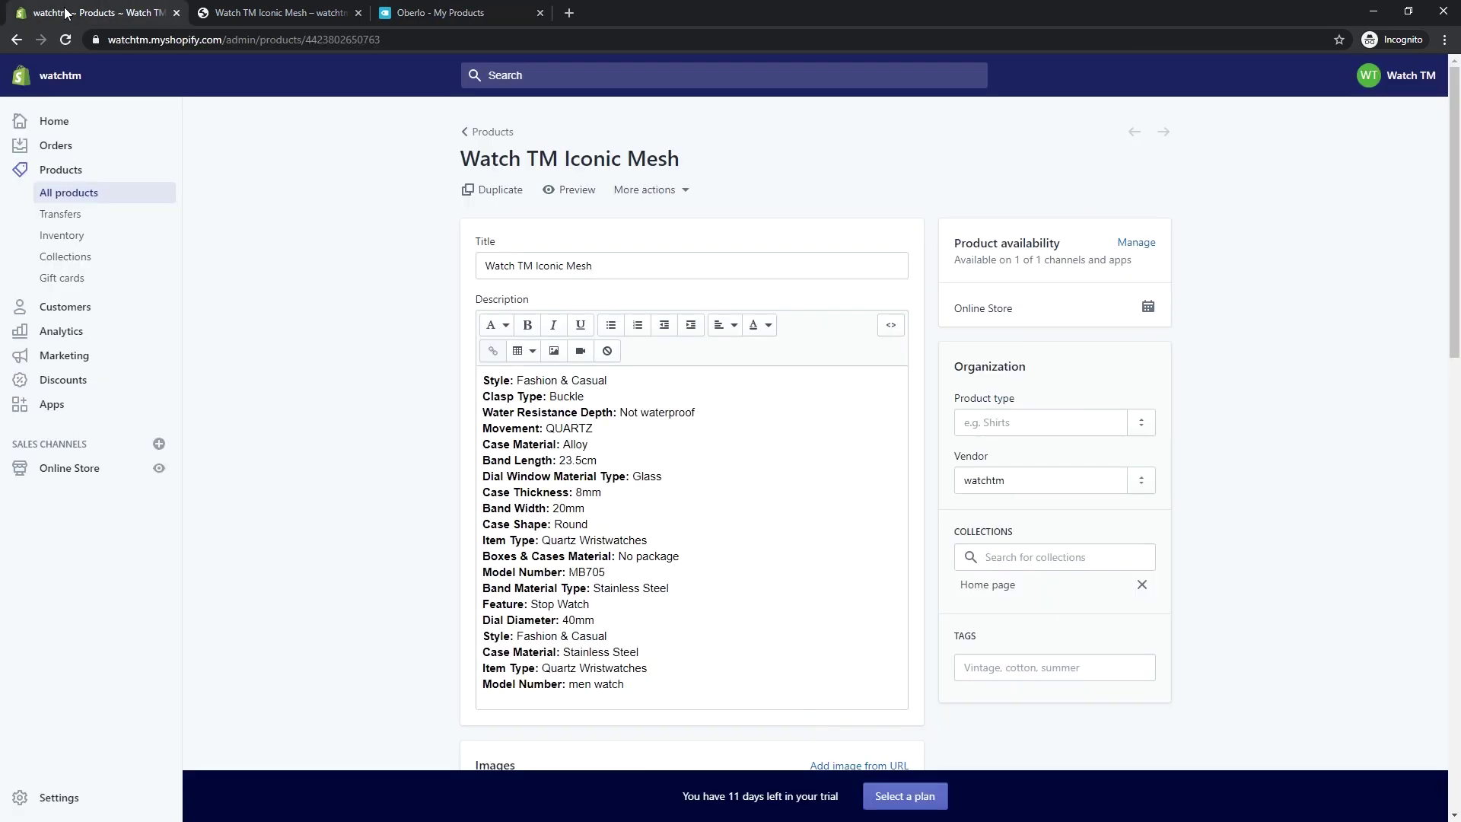
Open Watch TM Chrono Mesh from Shopify's All products list
click(66, 171)
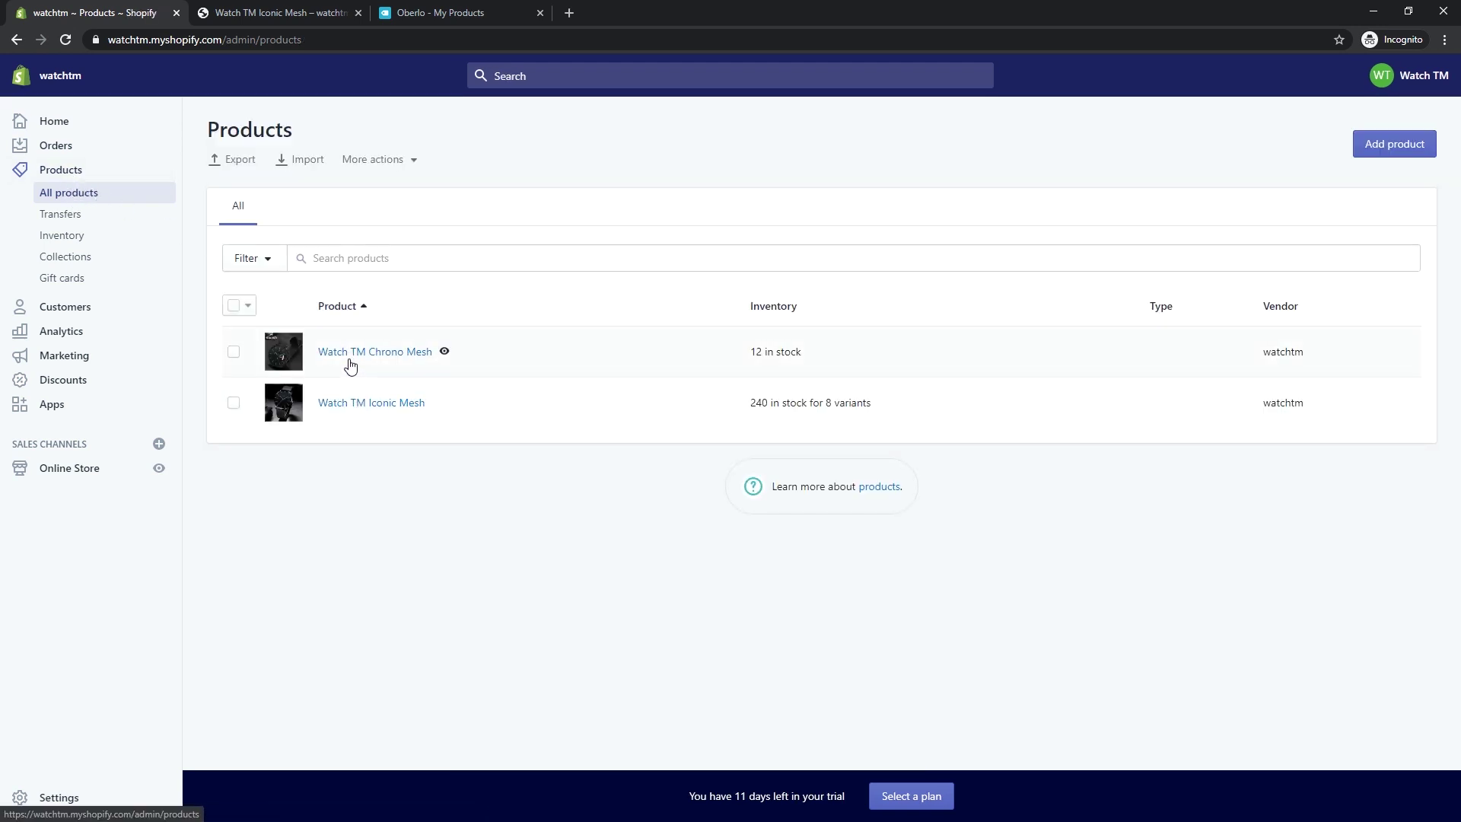
click(349, 366)
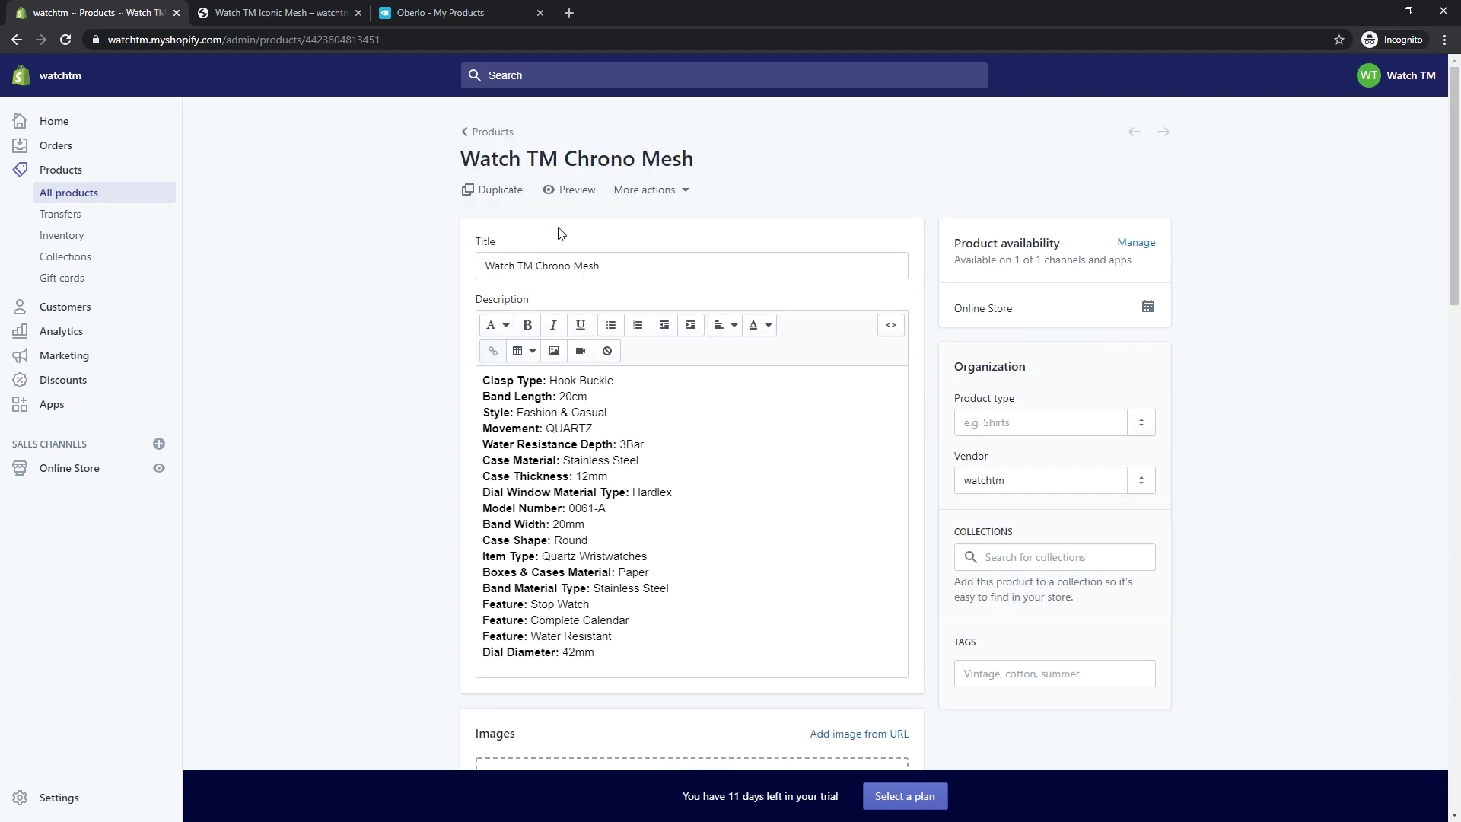